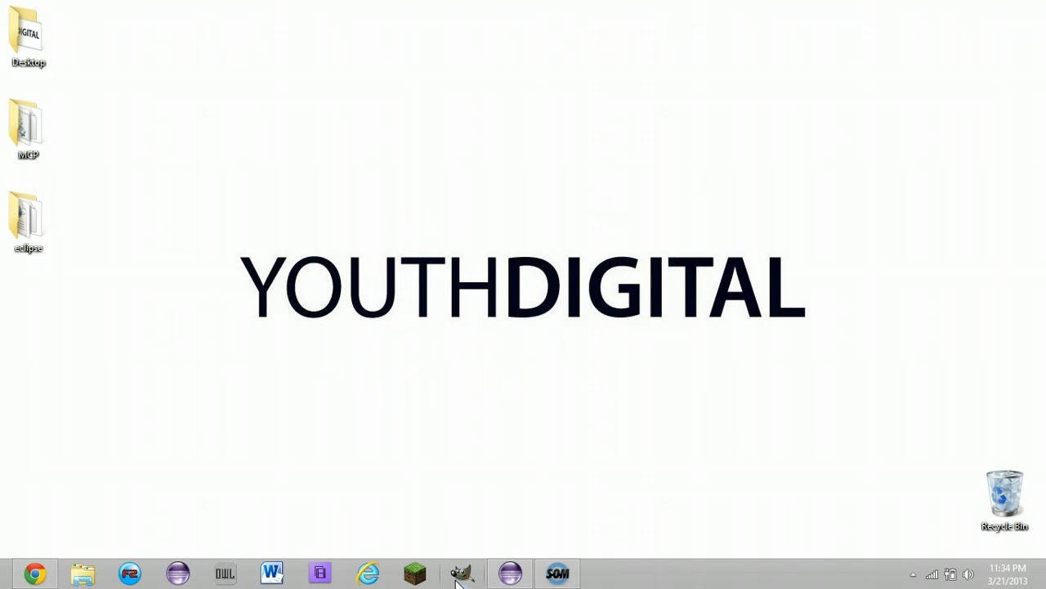
Step: Launch GIMP 2.8 from its taskbar icon
left_click(459, 574)
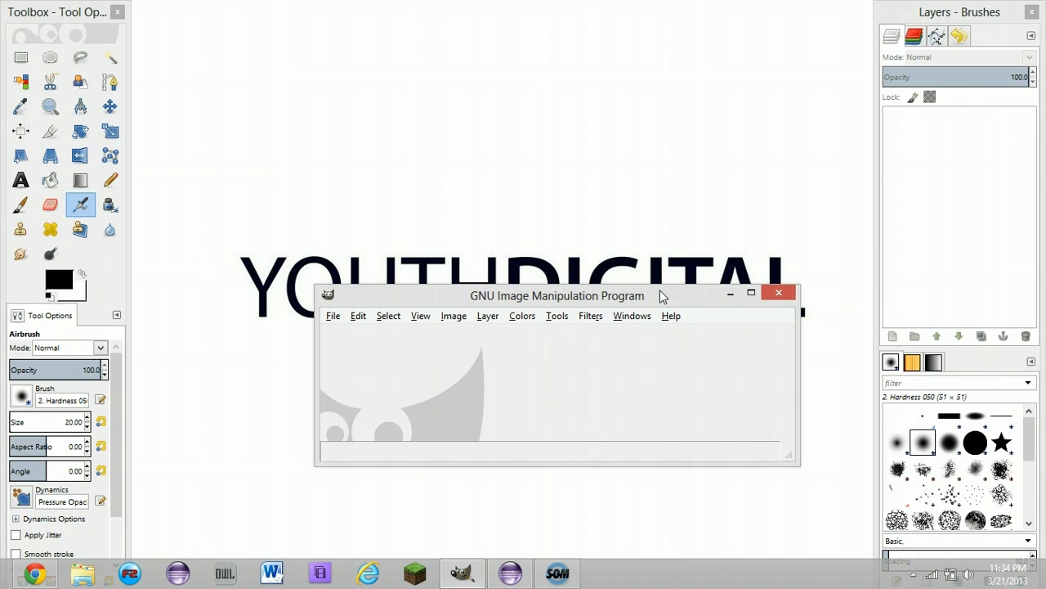
Step: Maximize the image window, close the Layers–Brushes dock, and float Tool Options beside the Toolbox
left_click(751, 294)
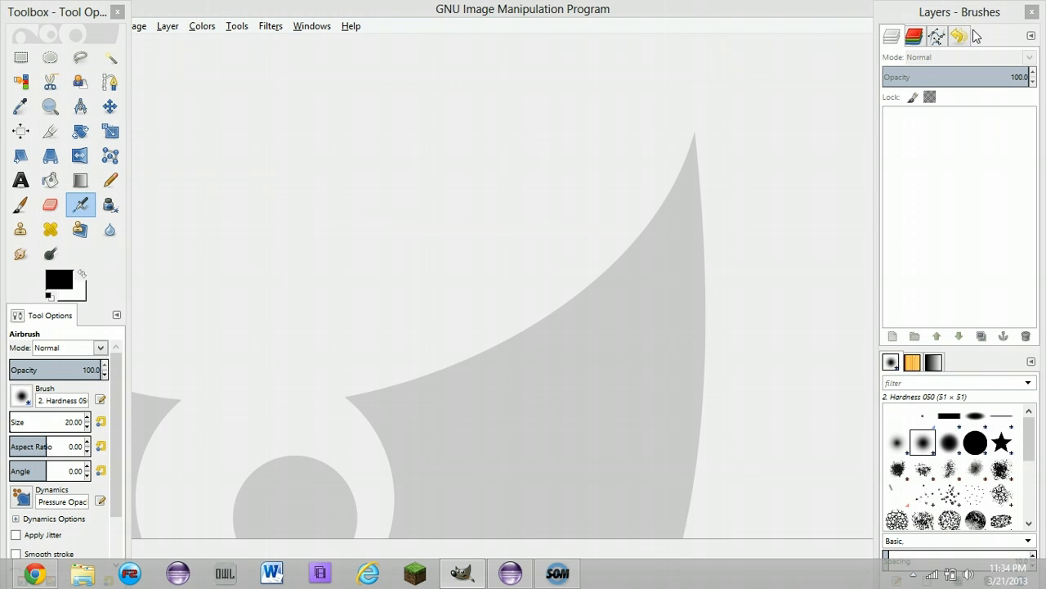
left_click(1032, 14)
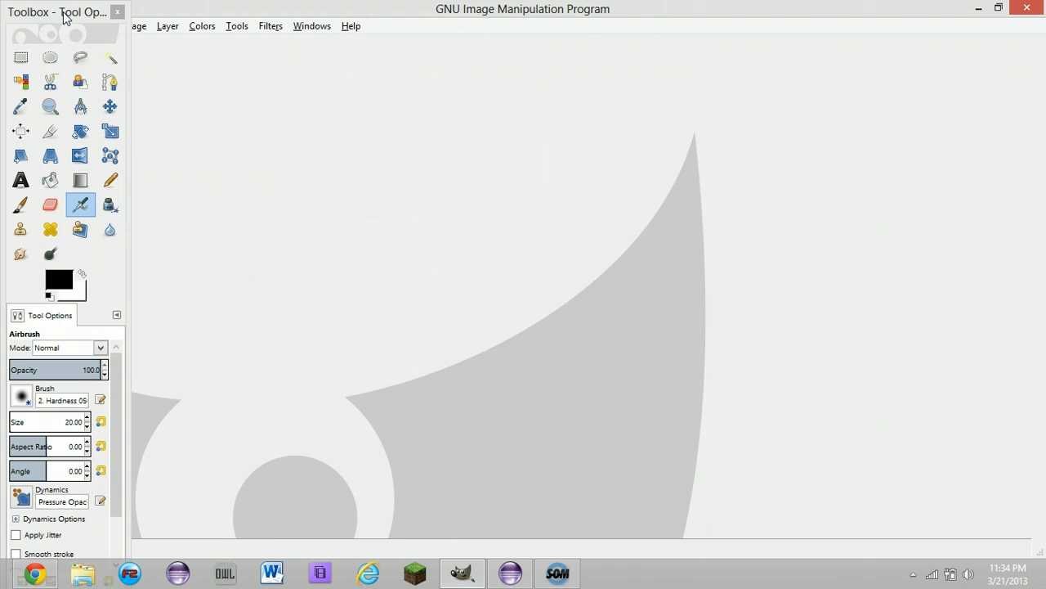
mouse_move(32, 13)
left_mouse_down()
mouse_move(112, 108)
mouse_move(30, 24)
left_mouse_up()
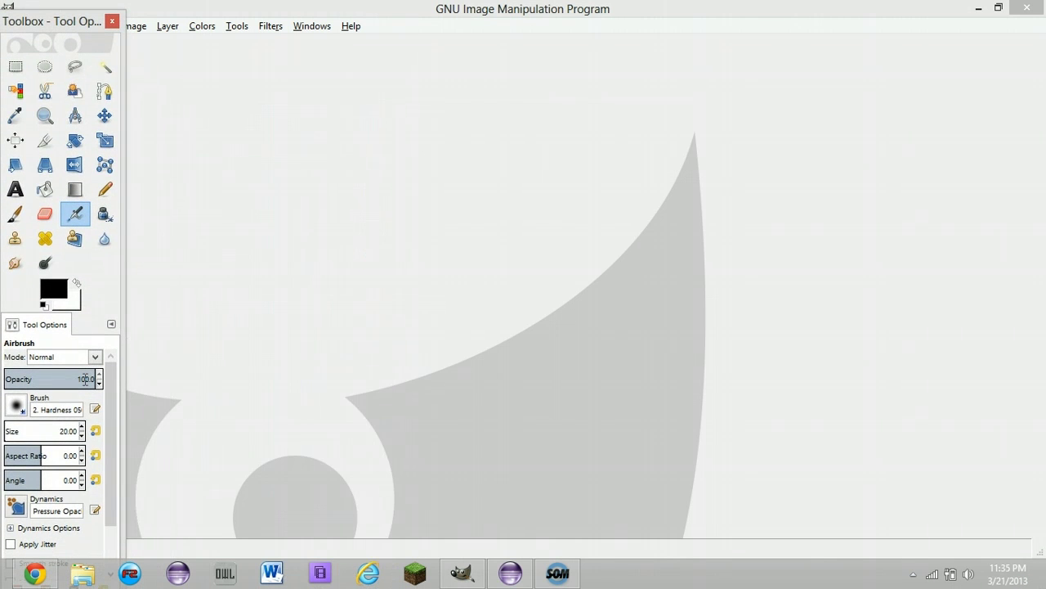
left_click_drag(37, 328, 188, 173)
left_click_drag(145, 69, 186, 98)
left_click_drag(51, 29, 67, 70)
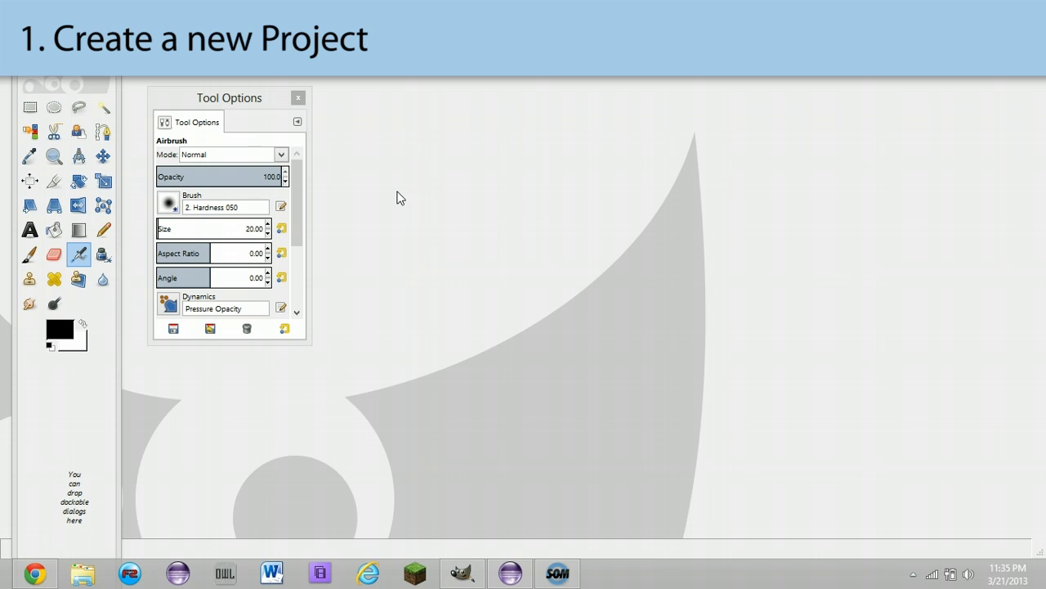
Step: Create a new 16 × 16 px image with Fill with set to Transparency
key("ctrl+n")
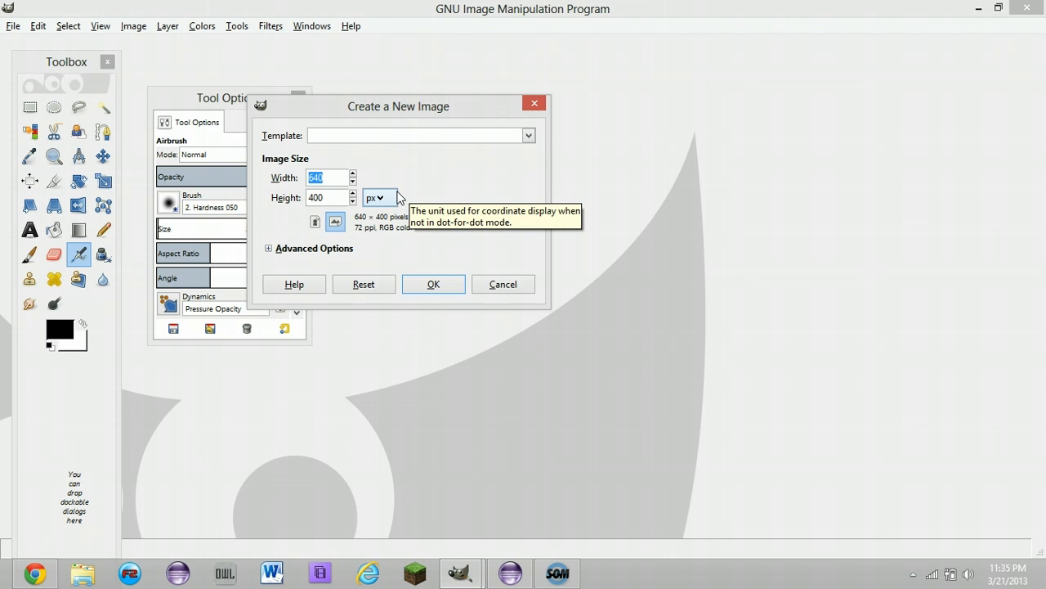
type("16")
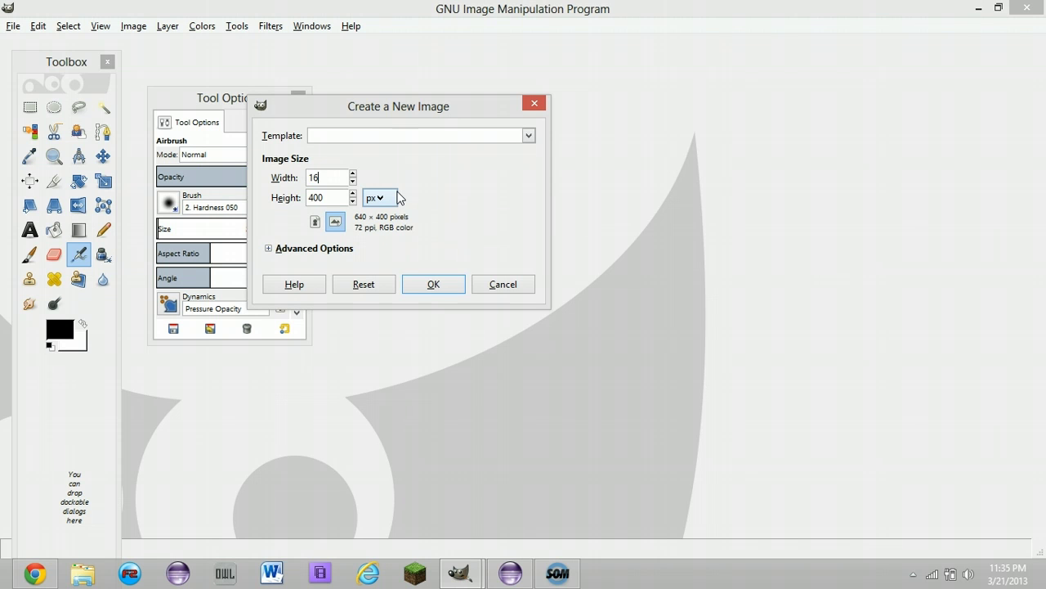
left_click(323, 197)
key("ctrl+a")
type("16")
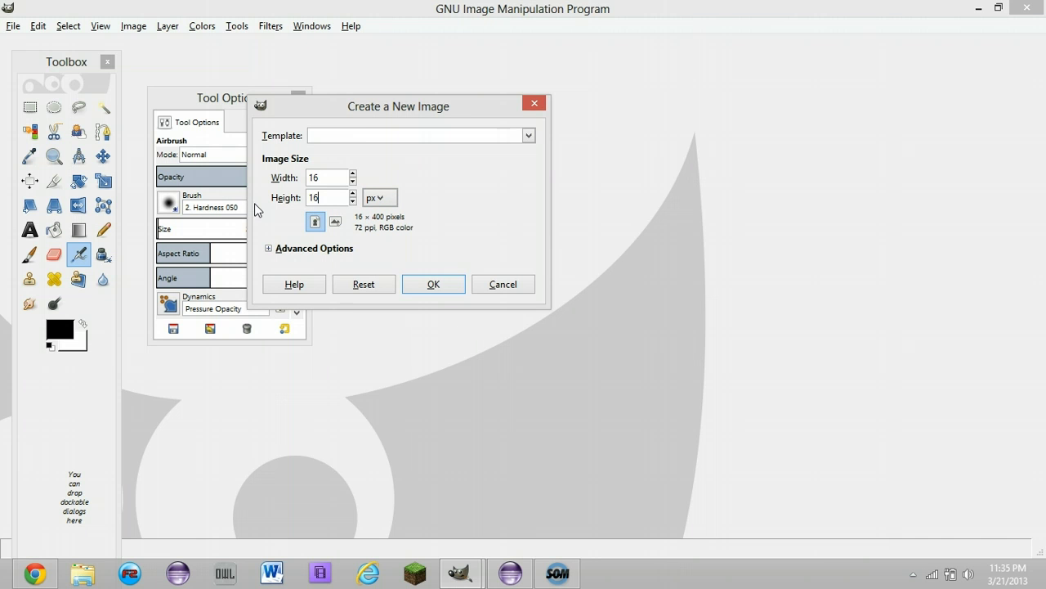
left_click(269, 249)
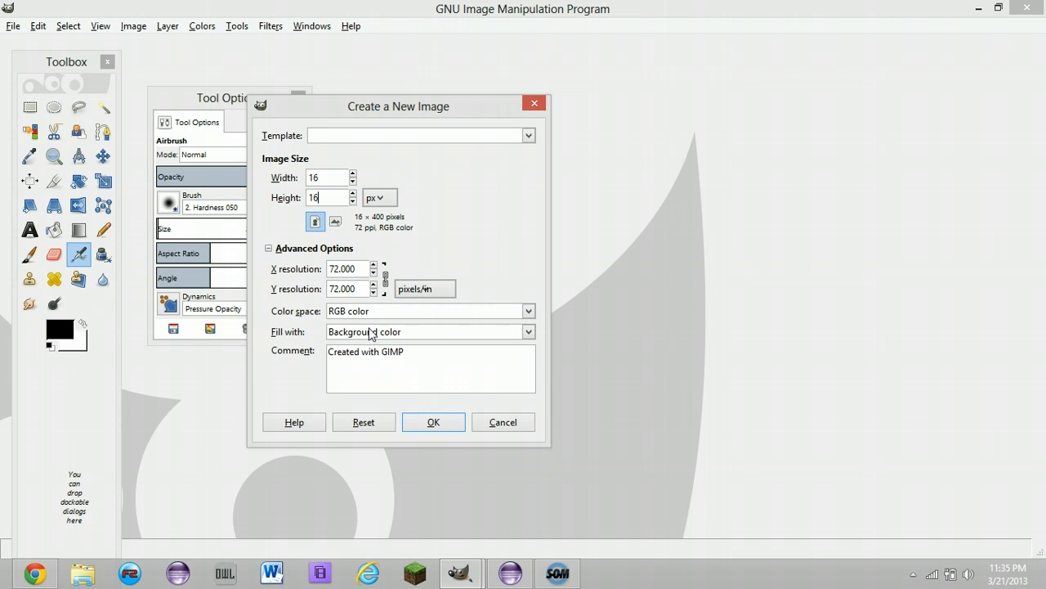
left_click(463, 331)
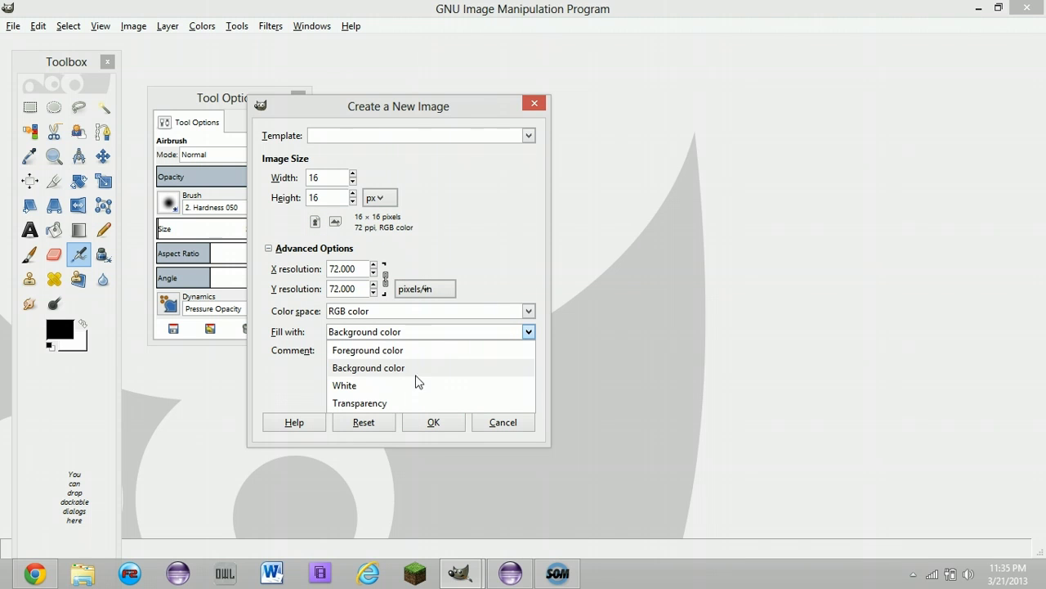
left_click(372, 406)
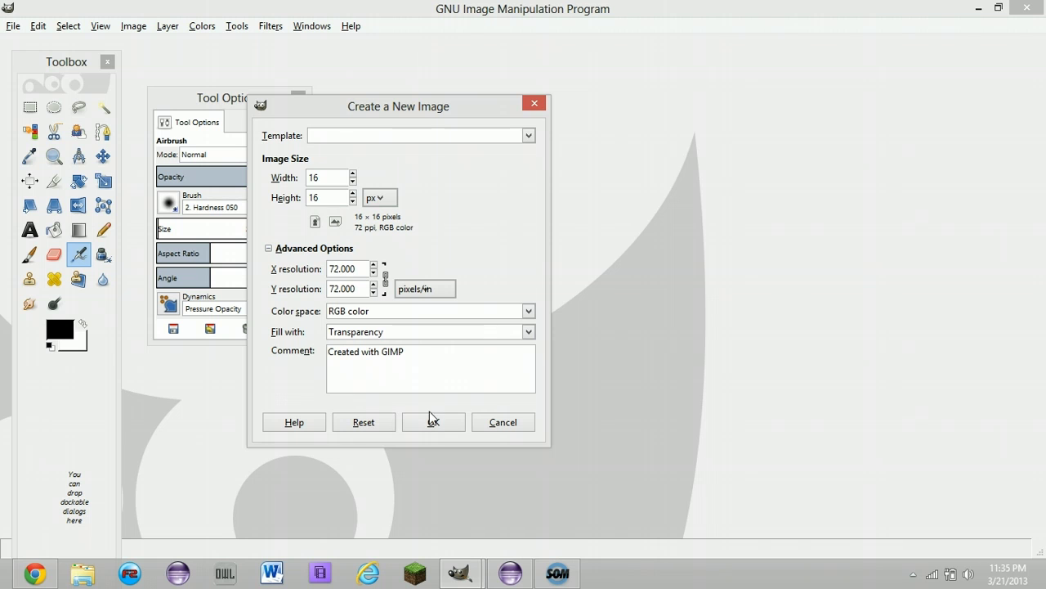
left_click(433, 422)
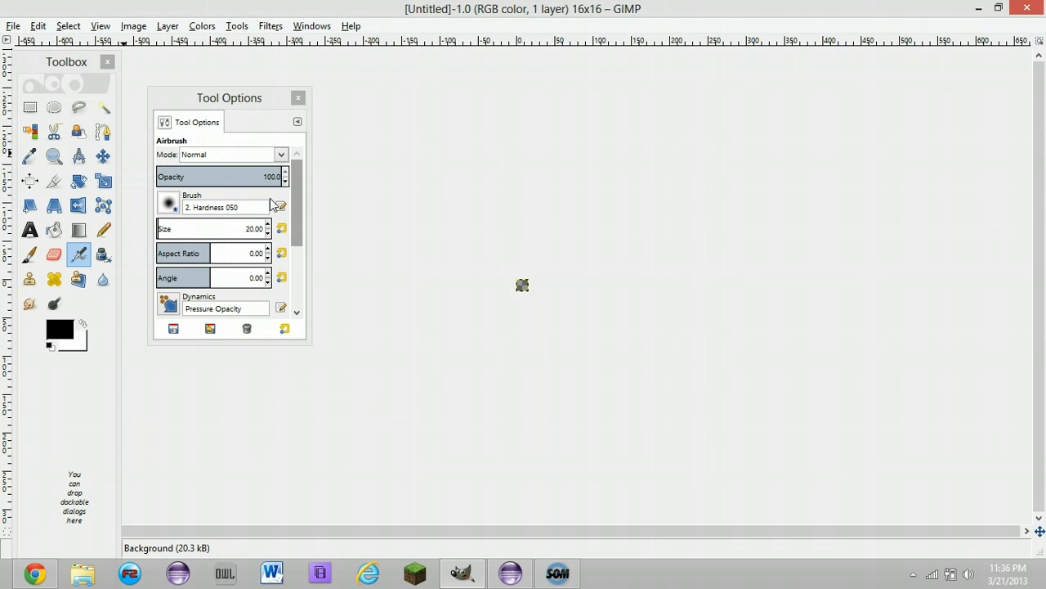
Step: Open the Configure Keyboard Shortcuts dialog from the Edit menu
left_click(39, 27)
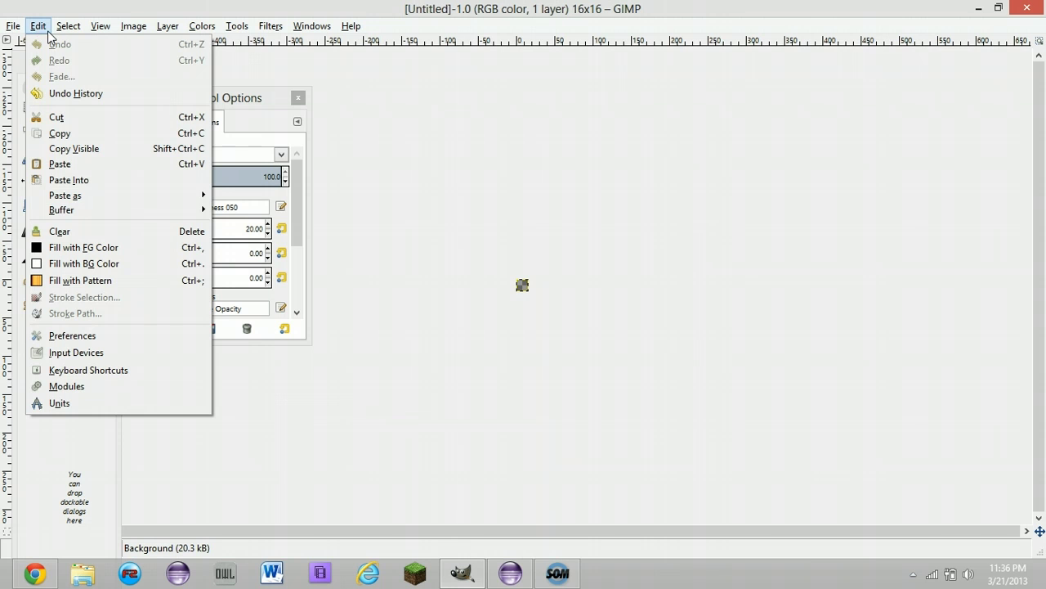
left_click(89, 370)
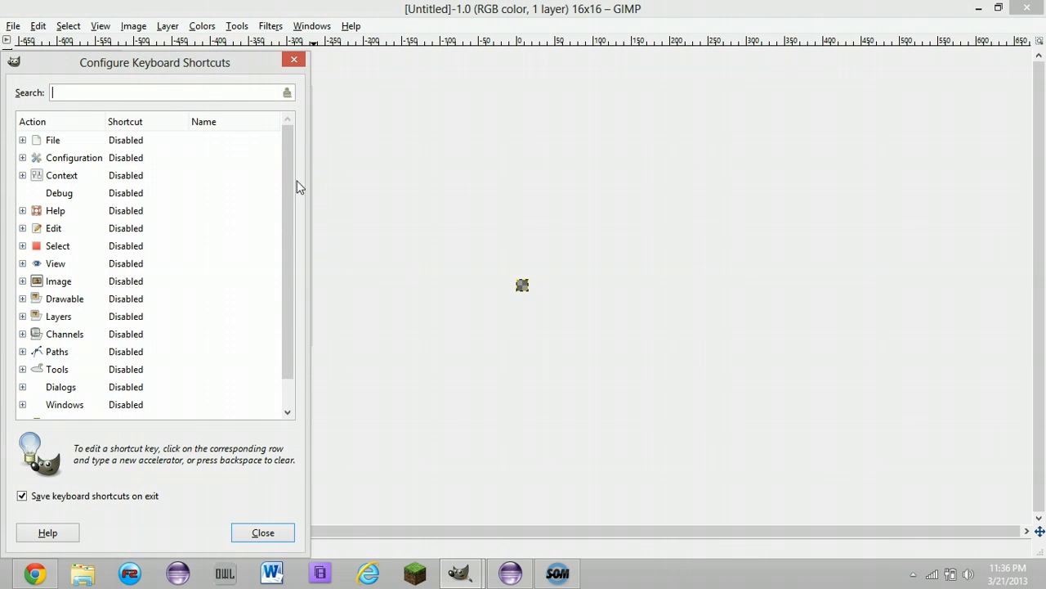
Step: Expand the View actions and select Fit Image in Window's shortcut for a new accelerator
left_click_drag(290, 171, 278, 253)
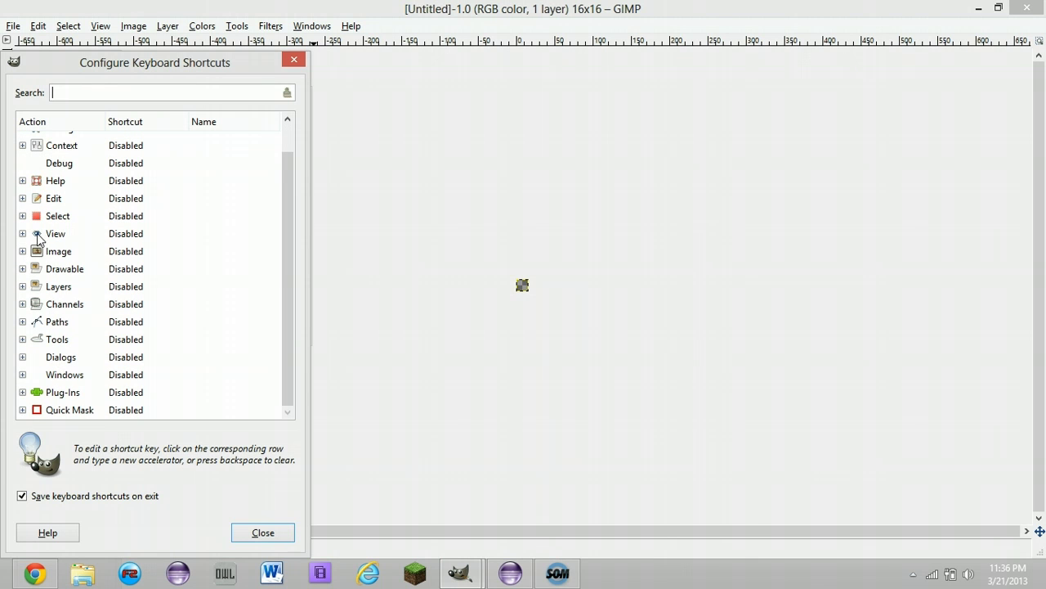
left_click(23, 287)
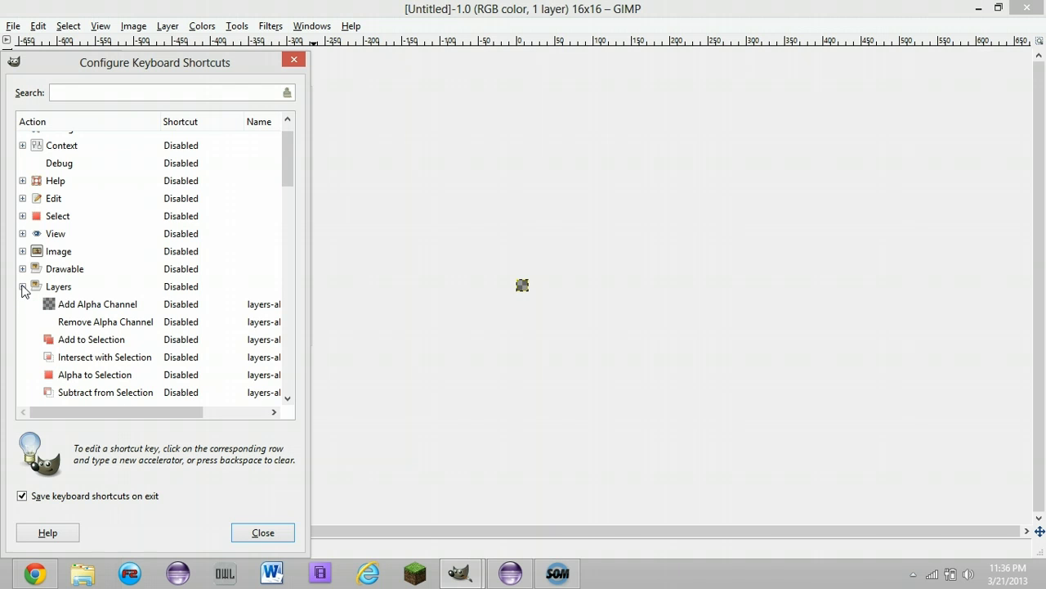
left_click(23, 287)
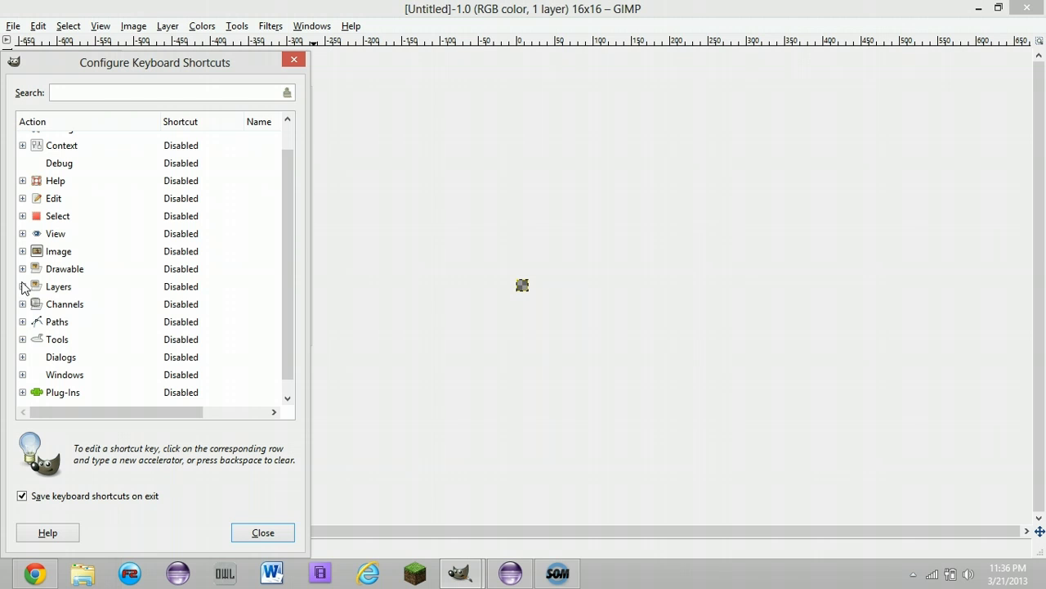
left_click(22, 233)
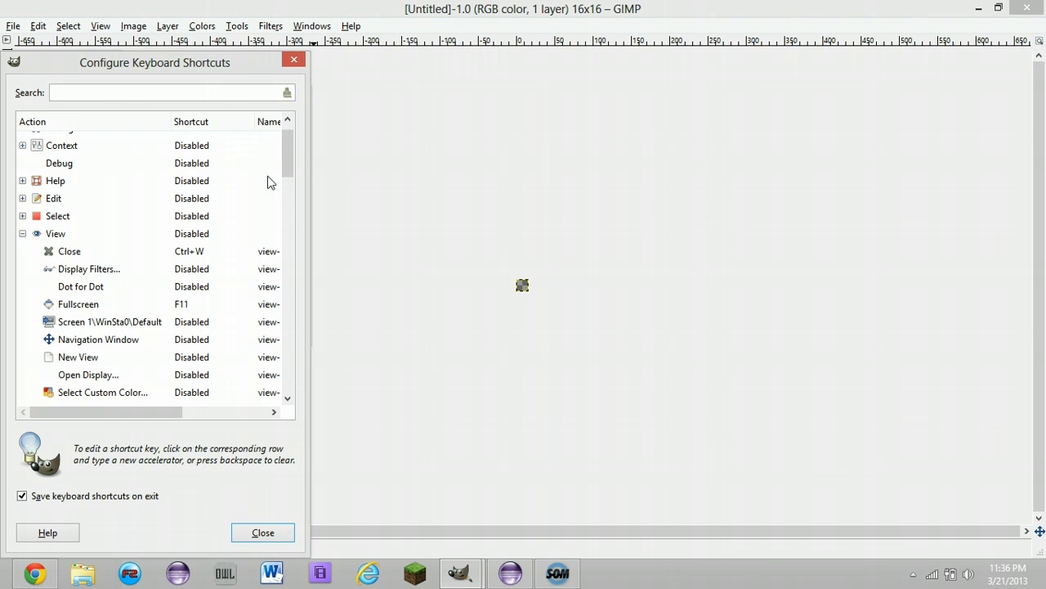
left_click_drag(287, 162, 298, 260)
left_click_drag(299, 349, 291, 368)
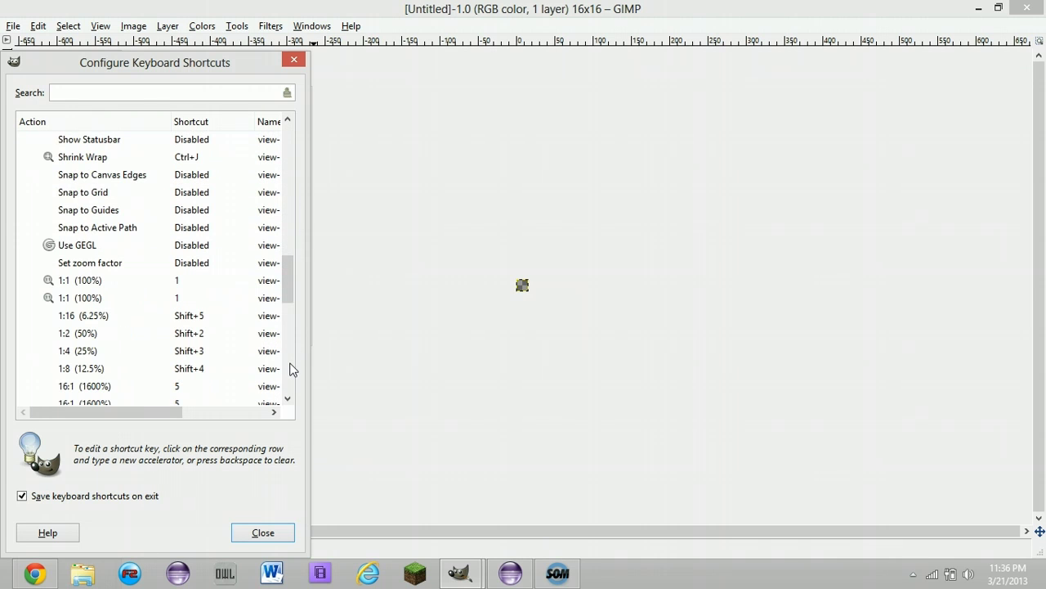
left_click(290, 369)
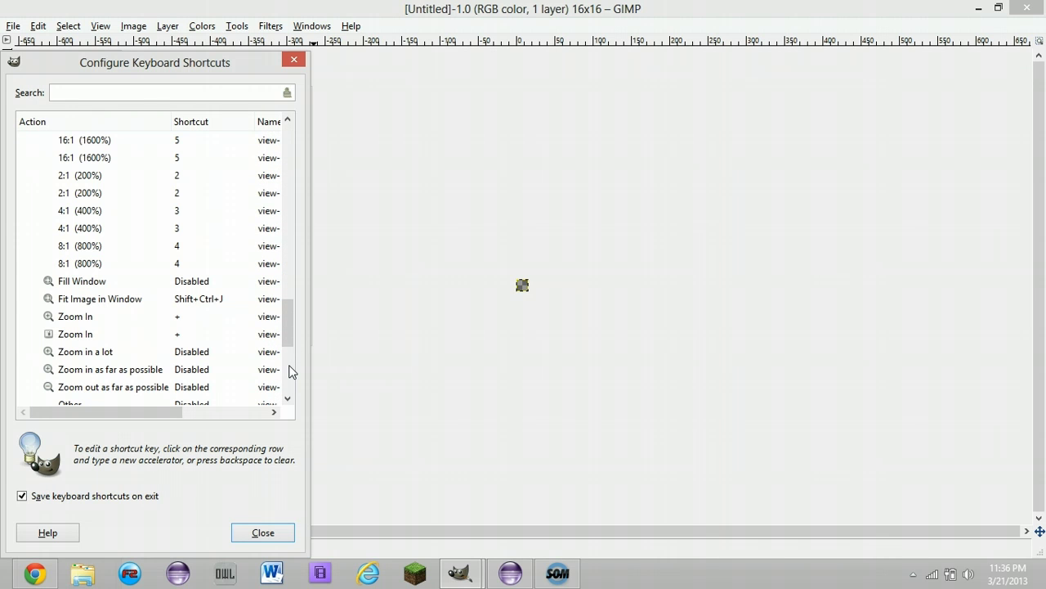
left_click(290, 372)
left_click_drag(288, 364, 292, 328)
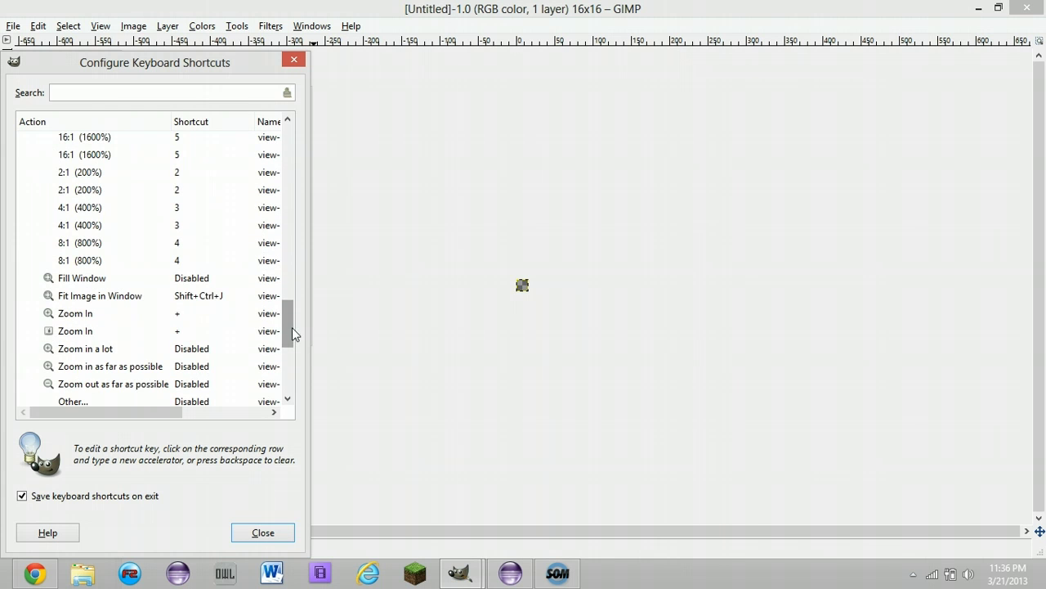
left_click(90, 303)
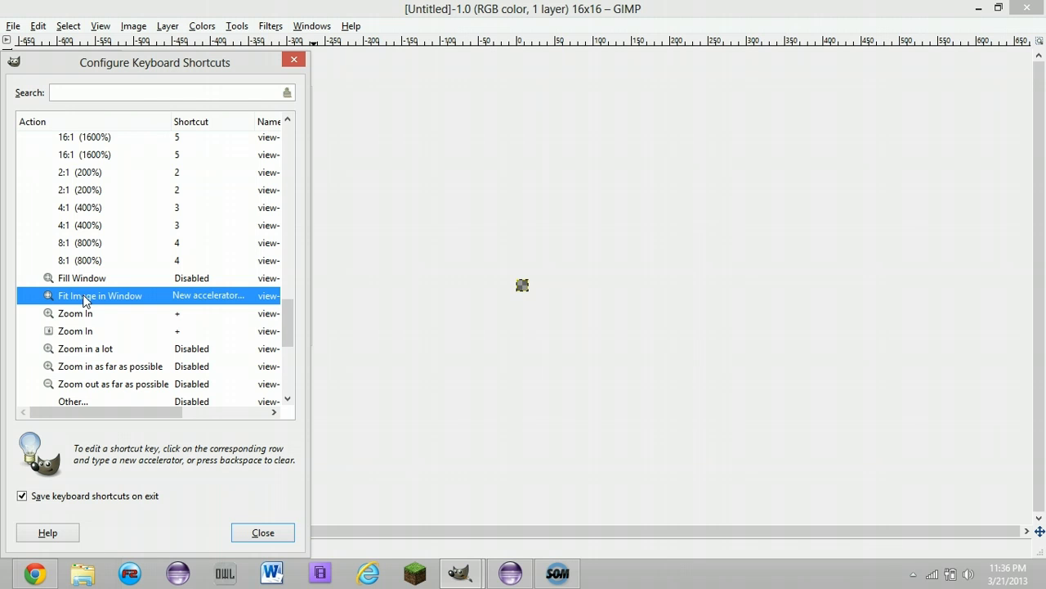
Step: Set the Fit Image in Window shortcut to Ctrl+=
key("shift+ctrl+j")
left_click(193, 302)
key("ctrl+equal")
left_click_drag(292, 325, 291, 341)
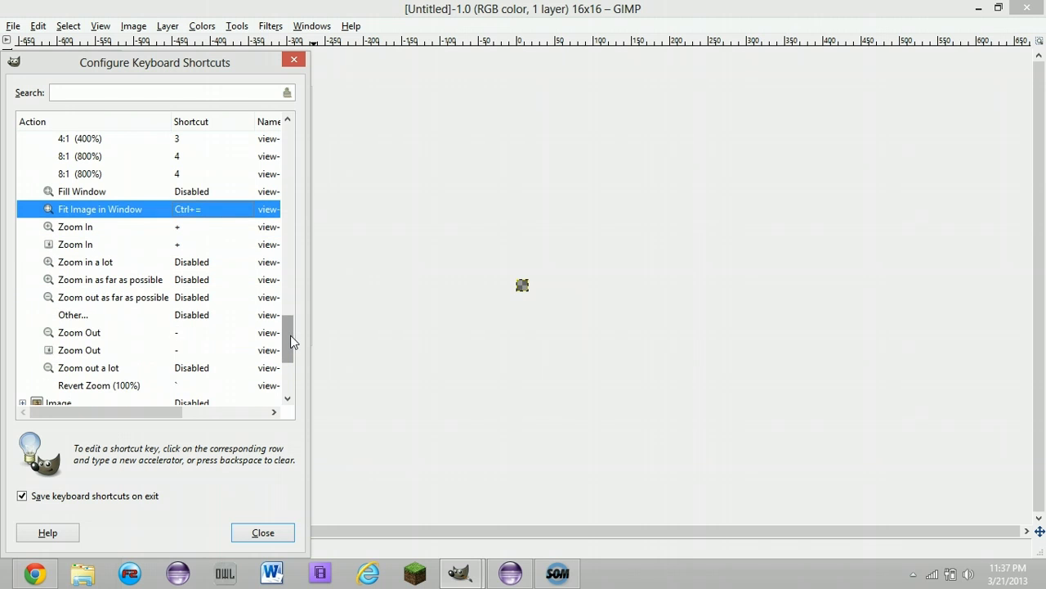
Step: Assign = to Zoom In and - to Zoom Out, then close the shortcuts dialog
left_click(184, 229)
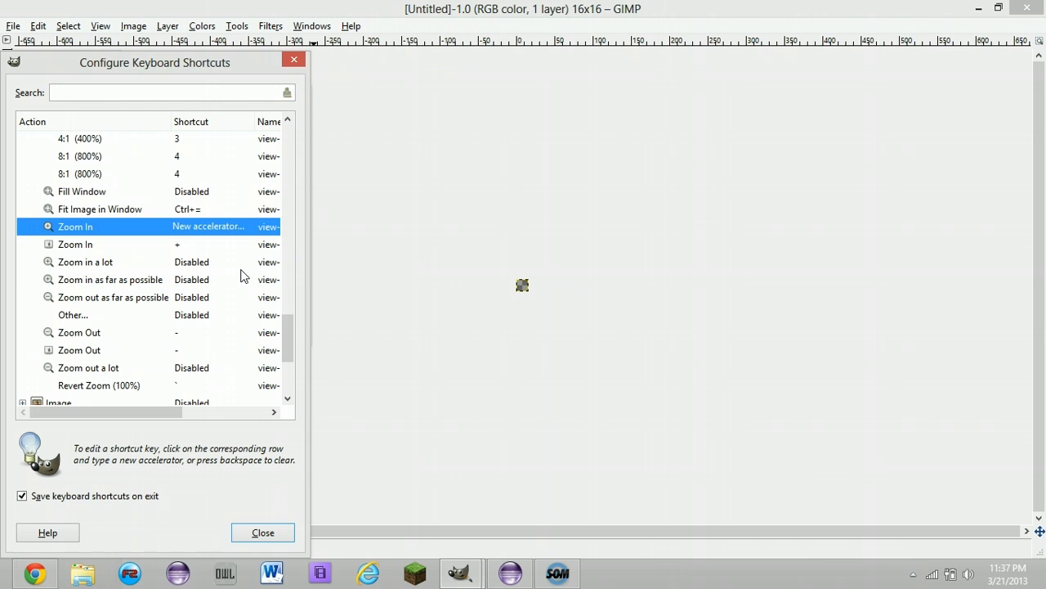
key("equal")
left_click(194, 341)
key("minus")
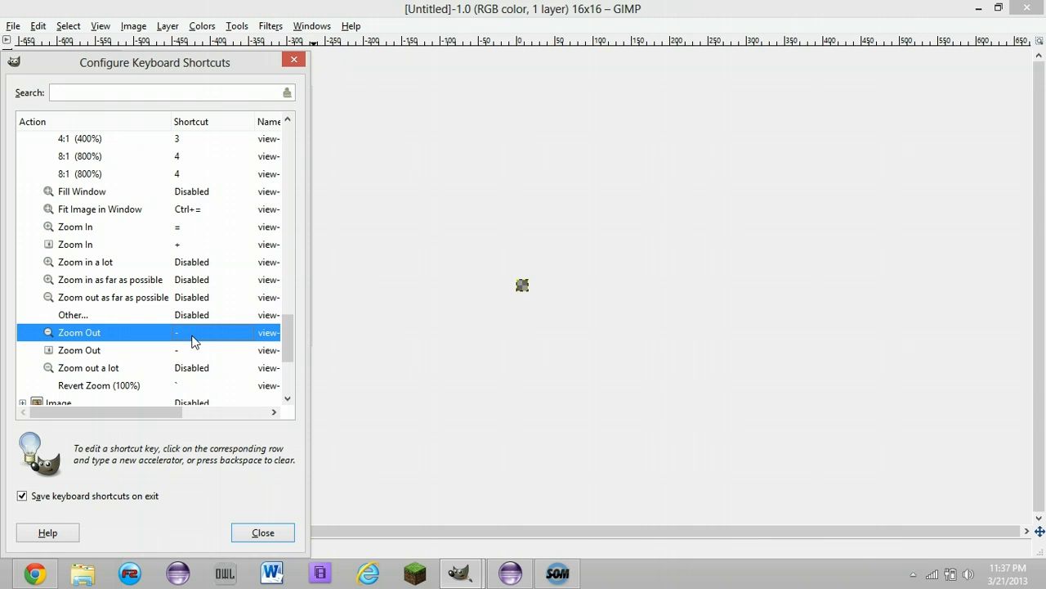
left_click(262, 533)
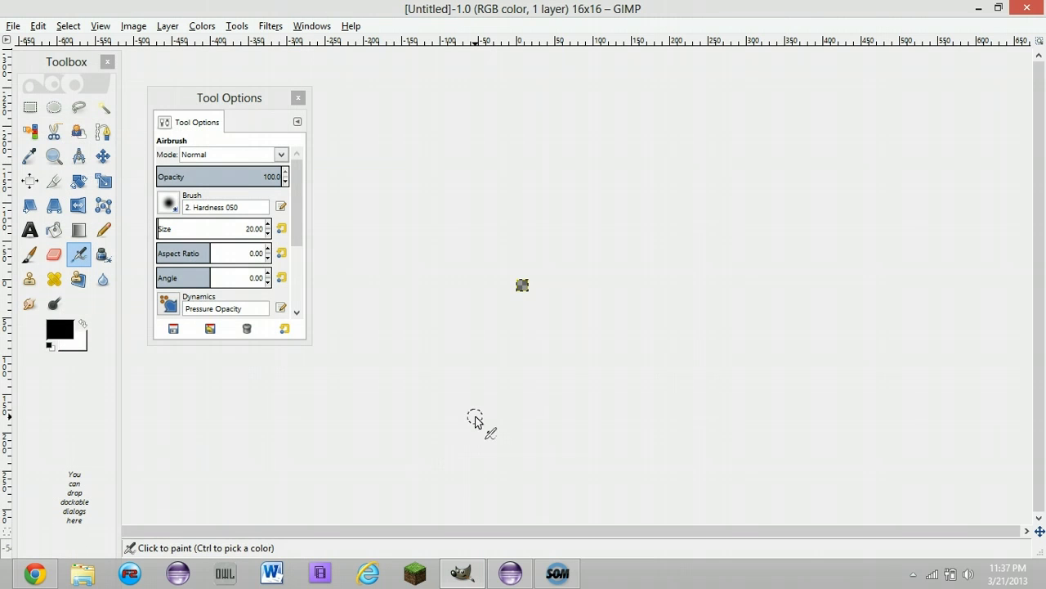
Step: Fit the 16 × 16 canvas to the window, undo the stray airbrush stroke, and raise the Toolbox
key("shift+ctrl+j")
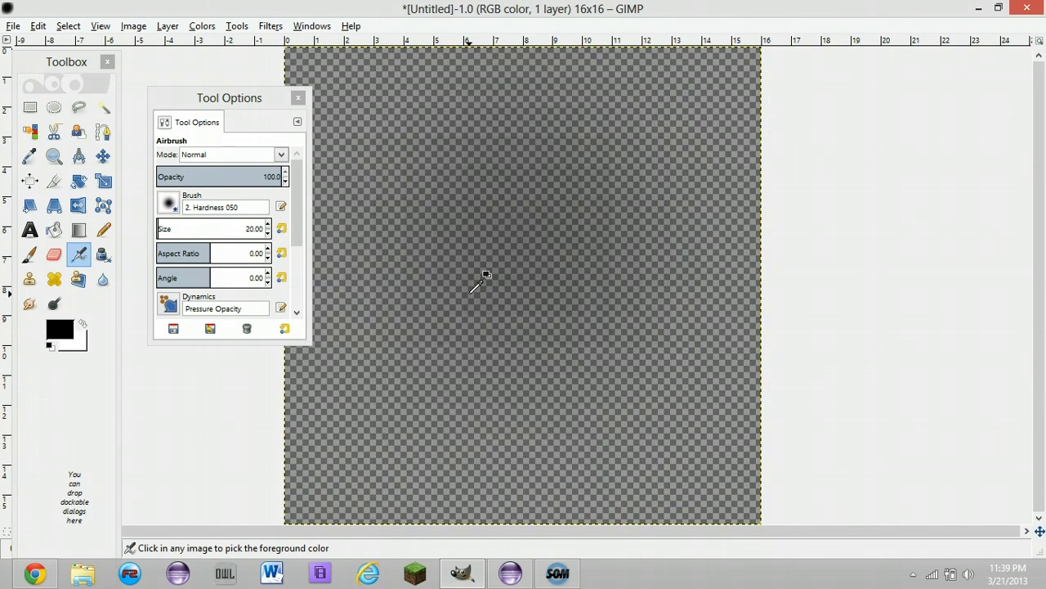
key("ctrl+z")
key("ctrl+z")
key("ctrl+z")
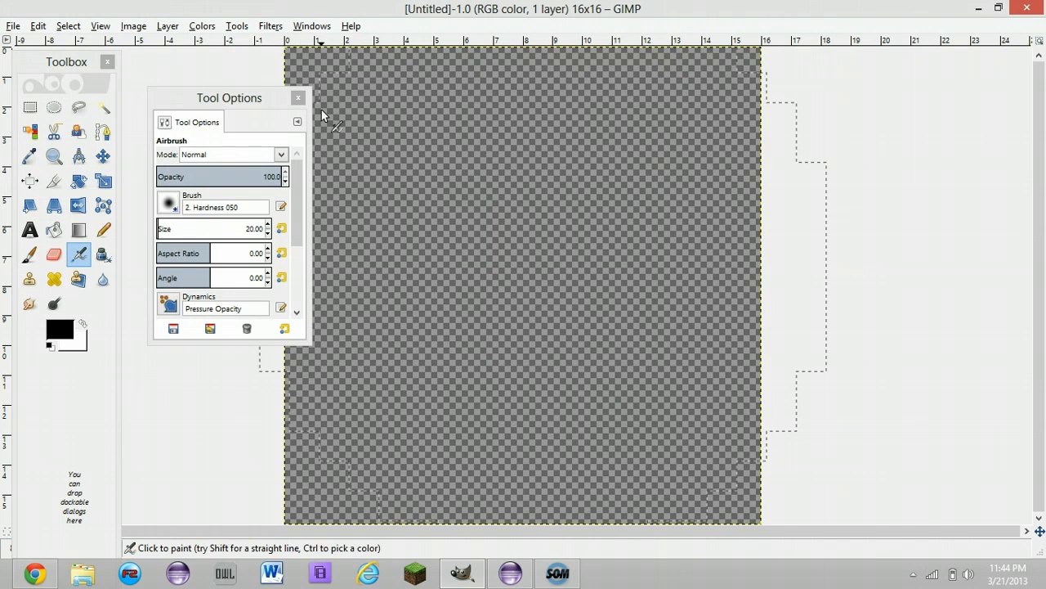
left_click(75, 65)
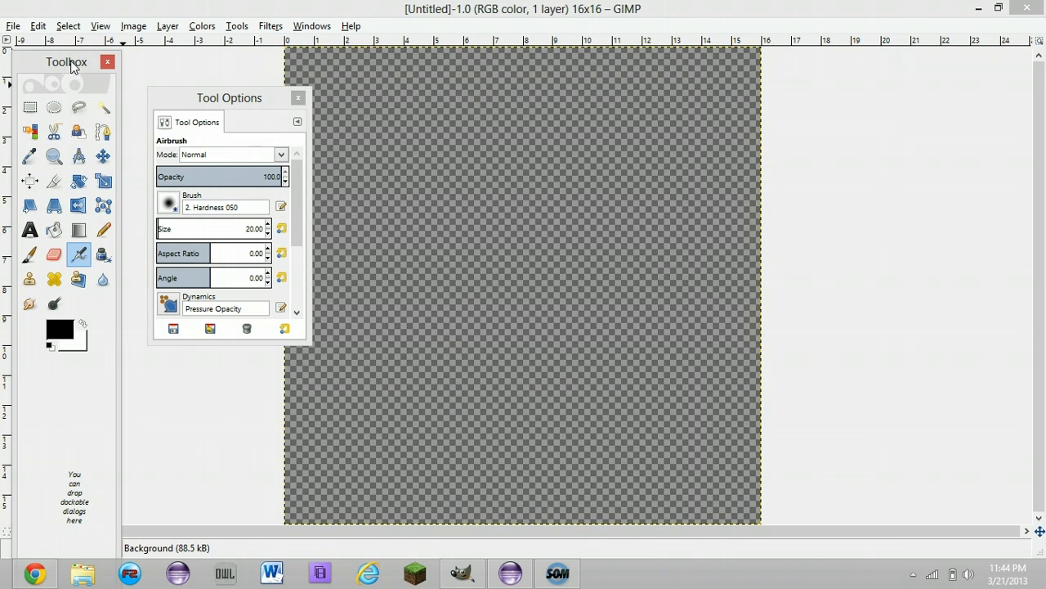
Step: Navigate Windows > Dockable Dialogs to reach the Tool Presets entry
left_click(308, 28)
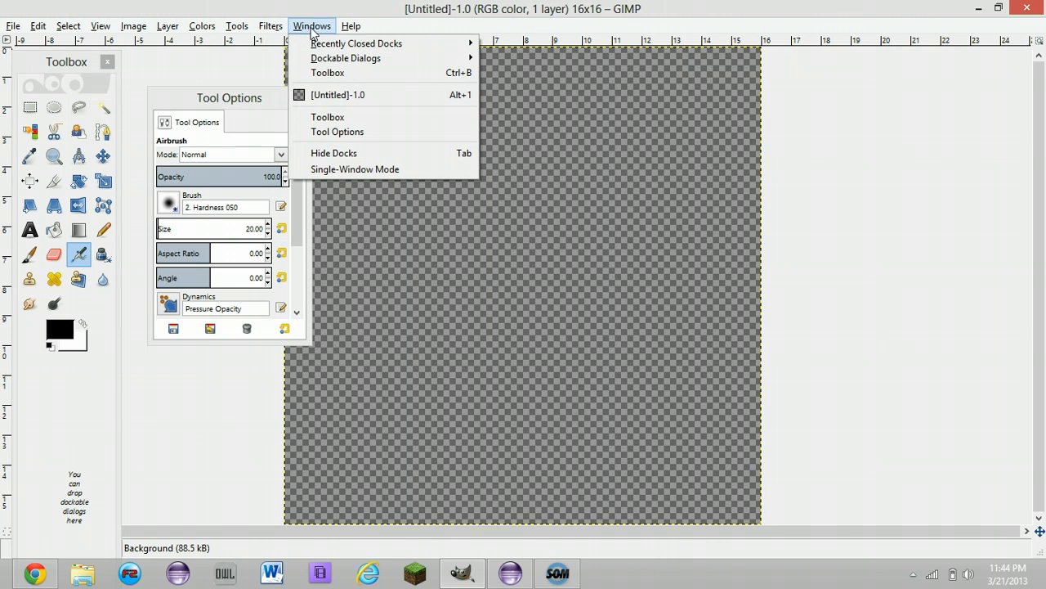
mouse_move(333, 65)
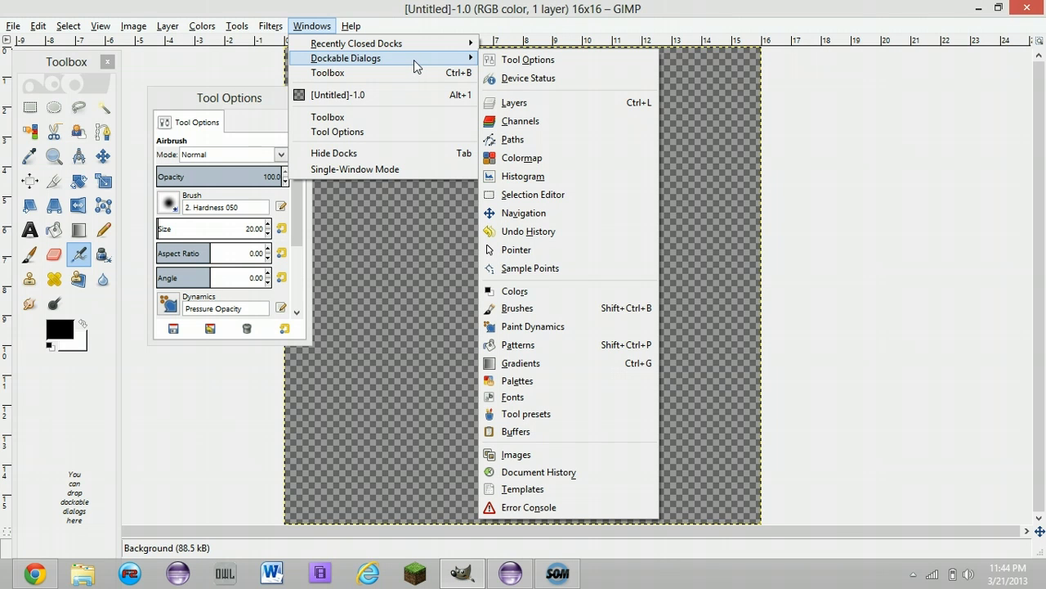
left_click(257, 100)
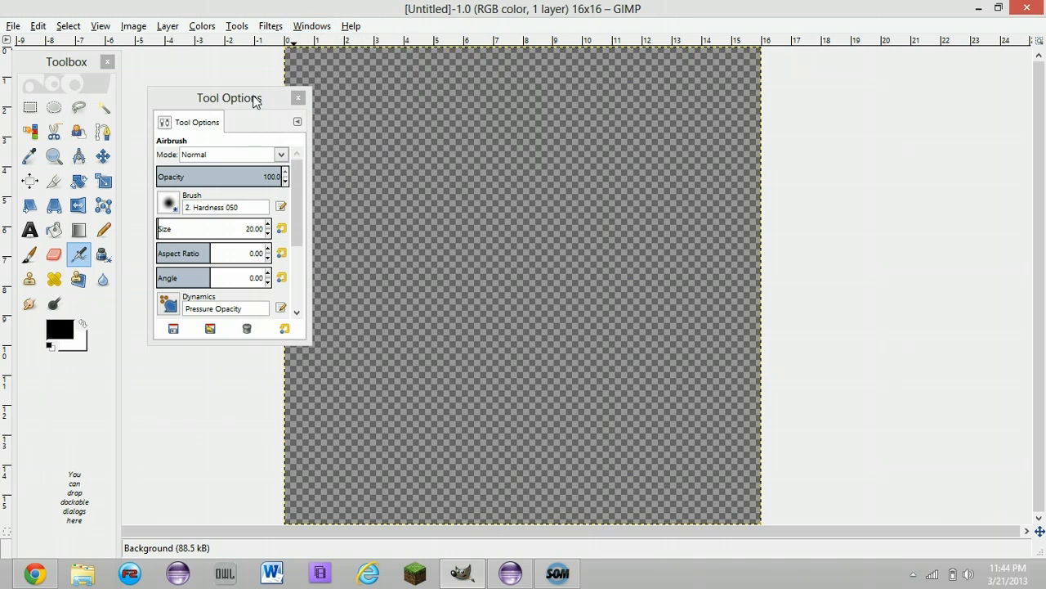
left_click(317, 32)
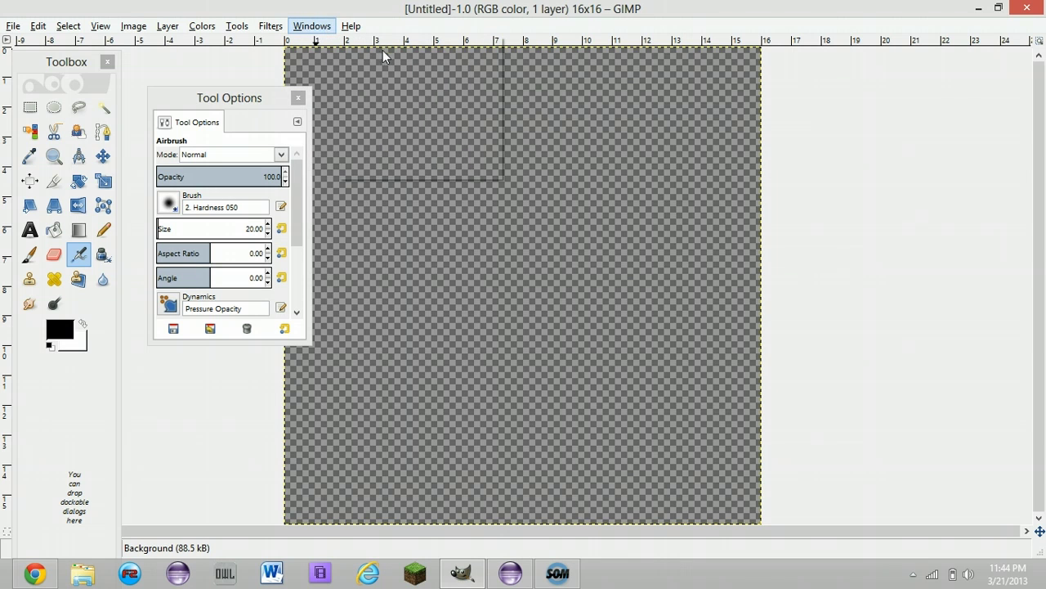
key("Right")
key("Down")
mouse_move(319, 33)
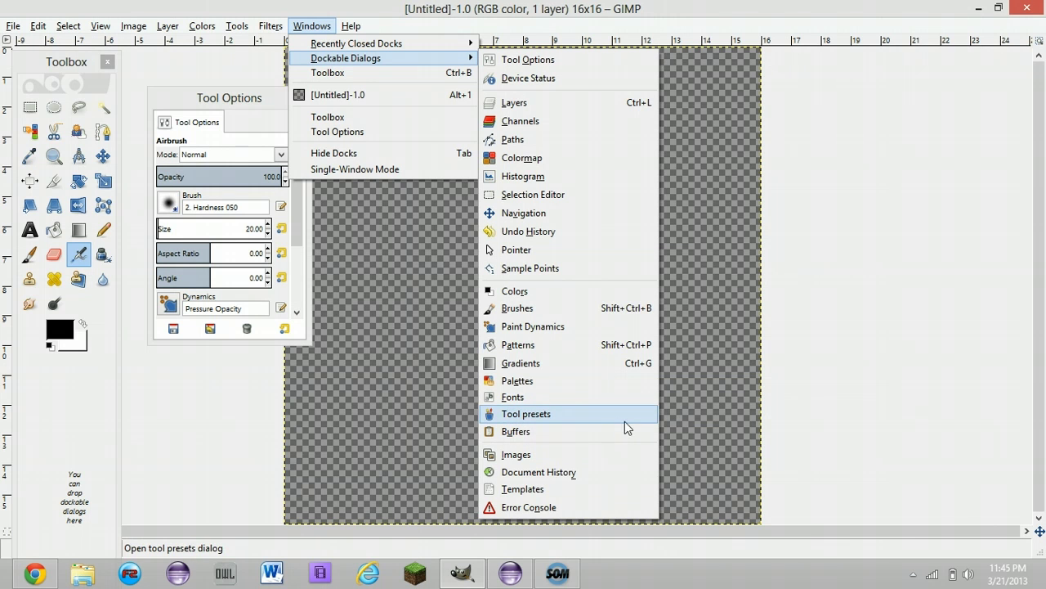
Step: Open Tool Presets, move it off the canvas, and test-then-undo the Airbrush preset
left_click(560, 417)
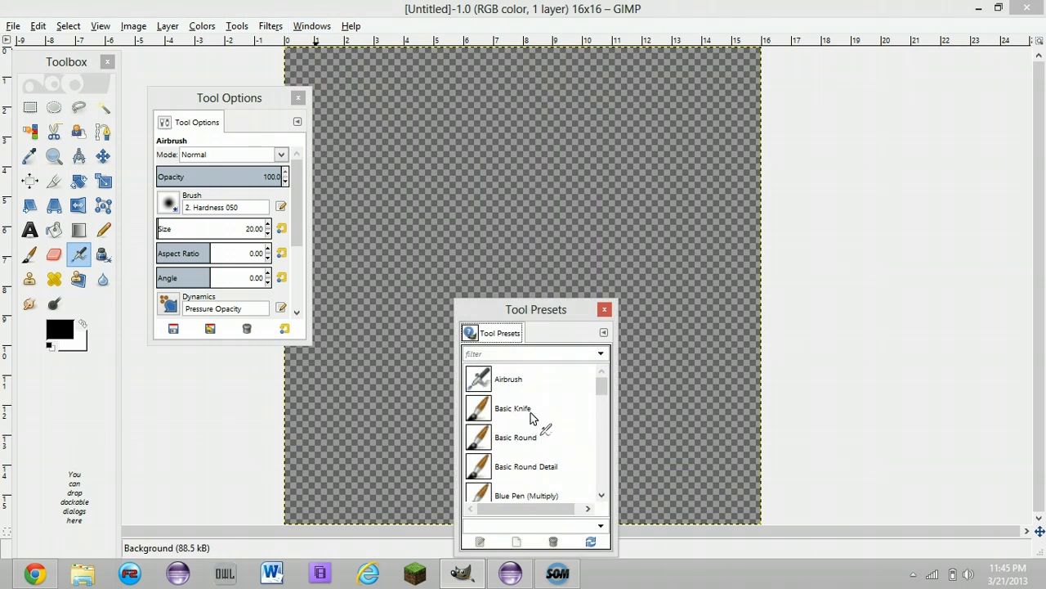
left_click_drag(522, 310, 878, 171)
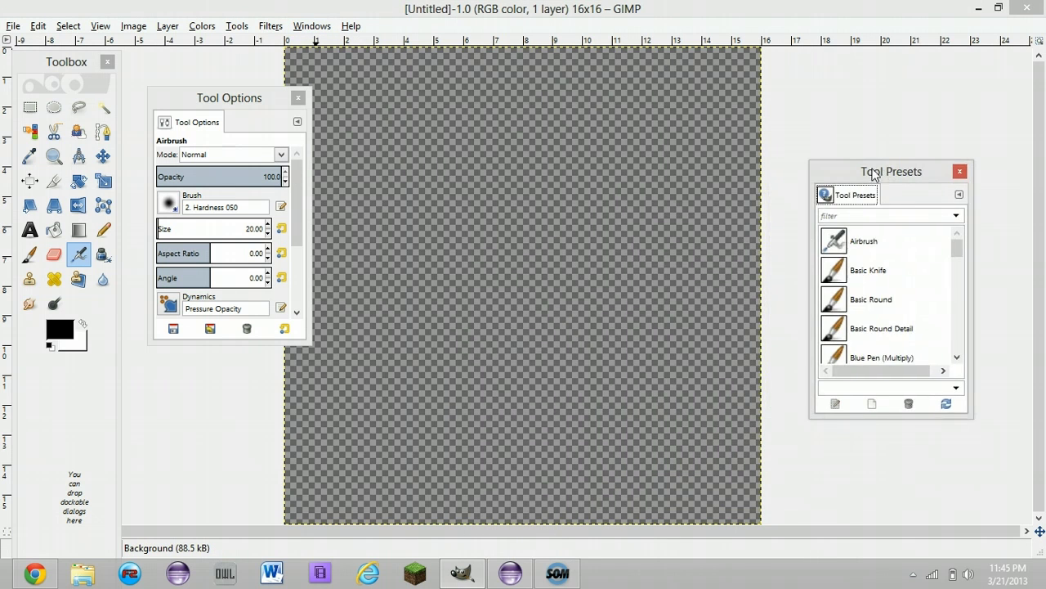
left_click(836, 243)
left_click_drag(500, 286, 553, 200)
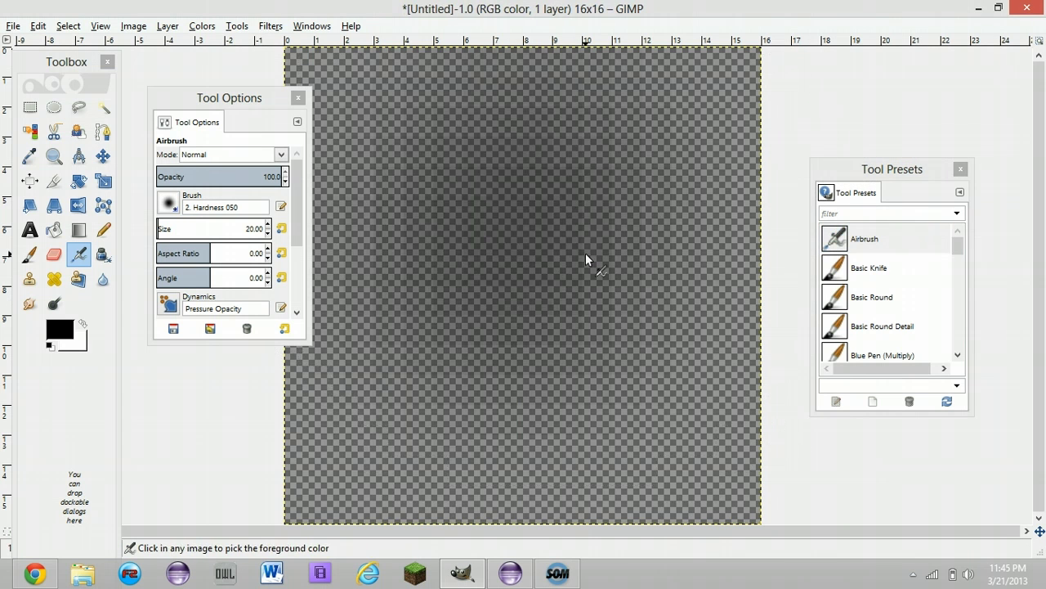
key("ctrl+z")
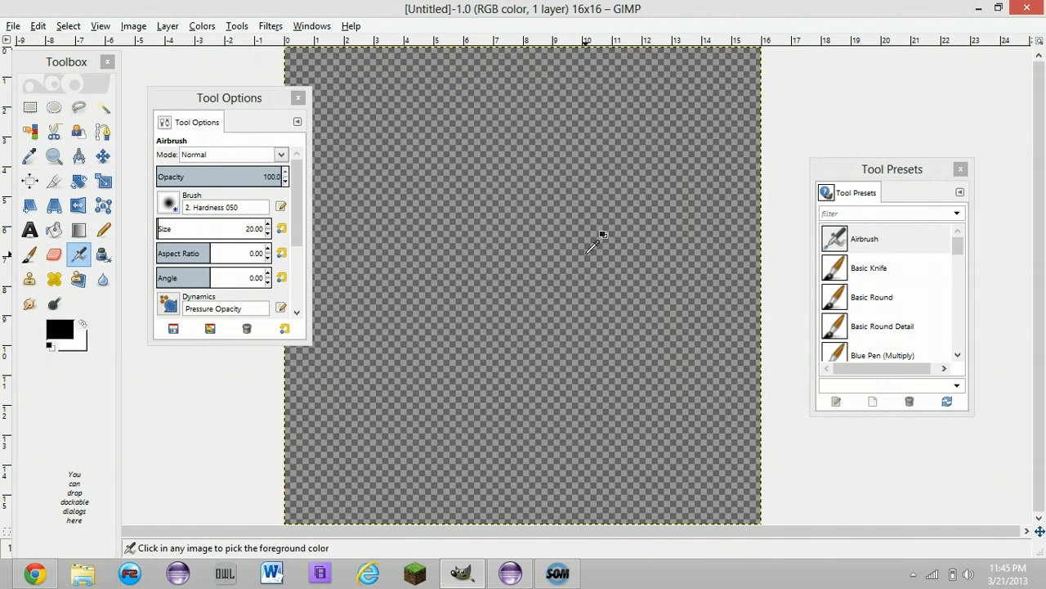
Step: Test the Basic Knife and Glow Lights presets, undo both strokes, and select the Pencil tool
left_click(831, 275)
left_click(513, 256)
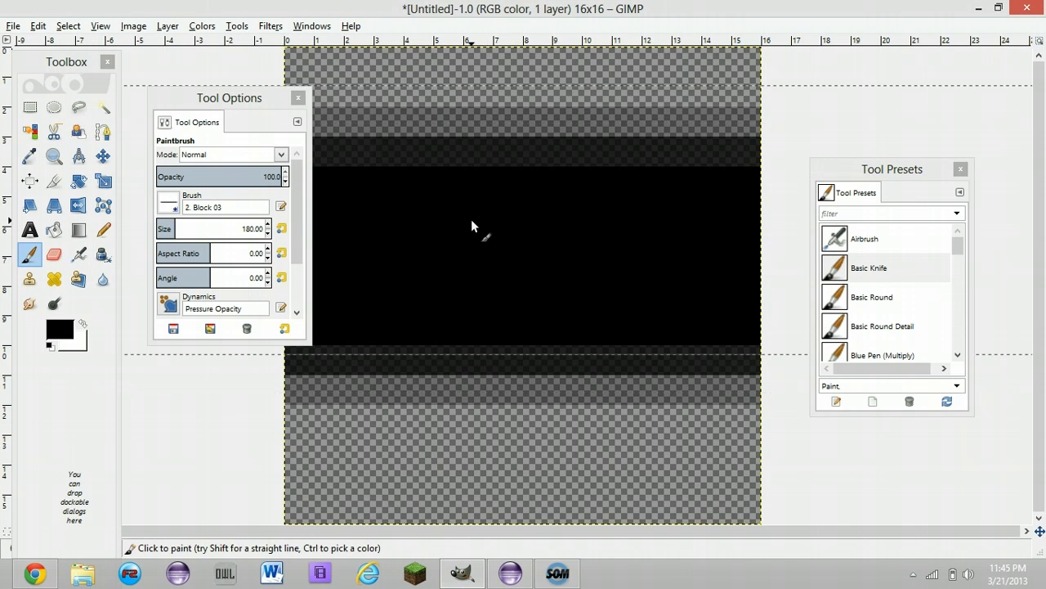
key("ctrl")
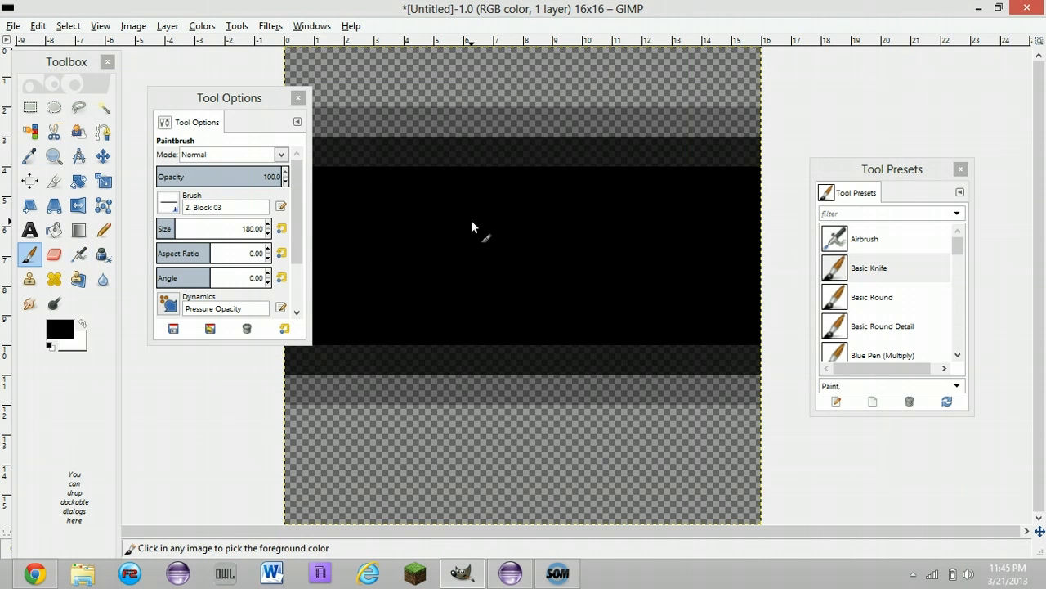
key("ctrl+z")
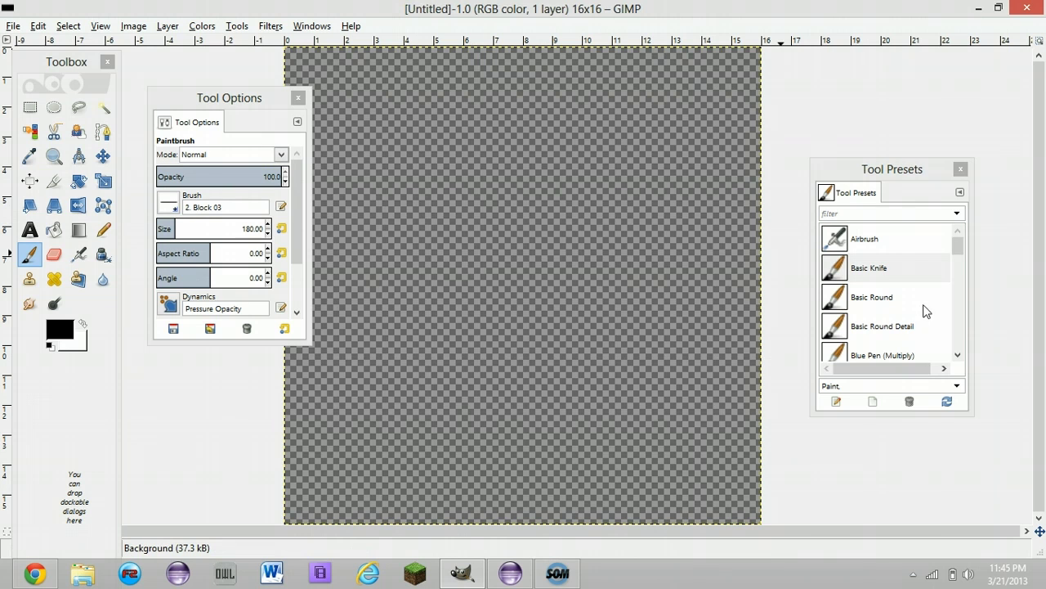
left_click_drag(960, 245, 949, 291)
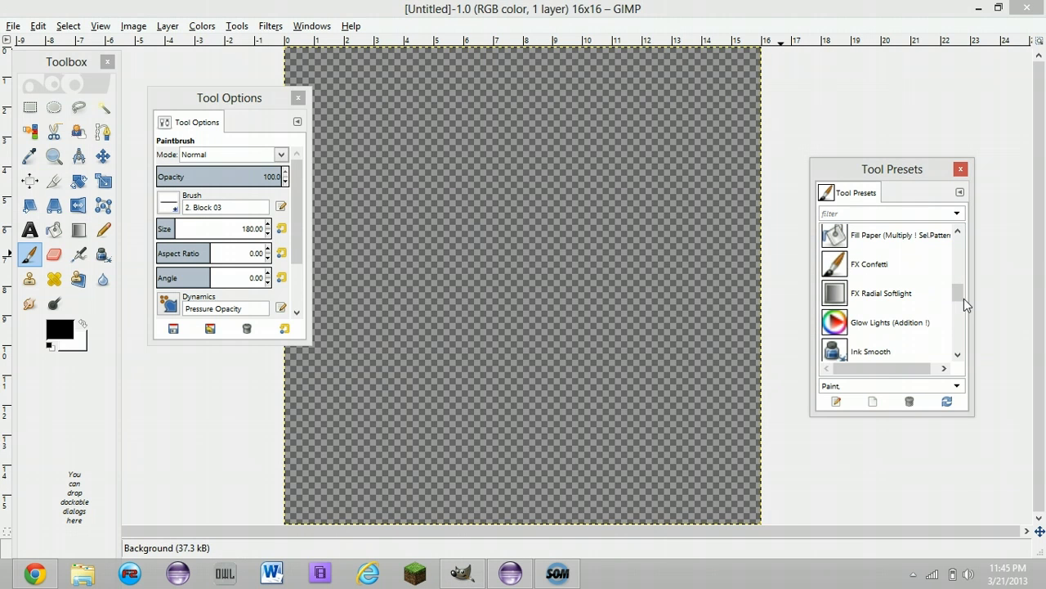
left_click(859, 321)
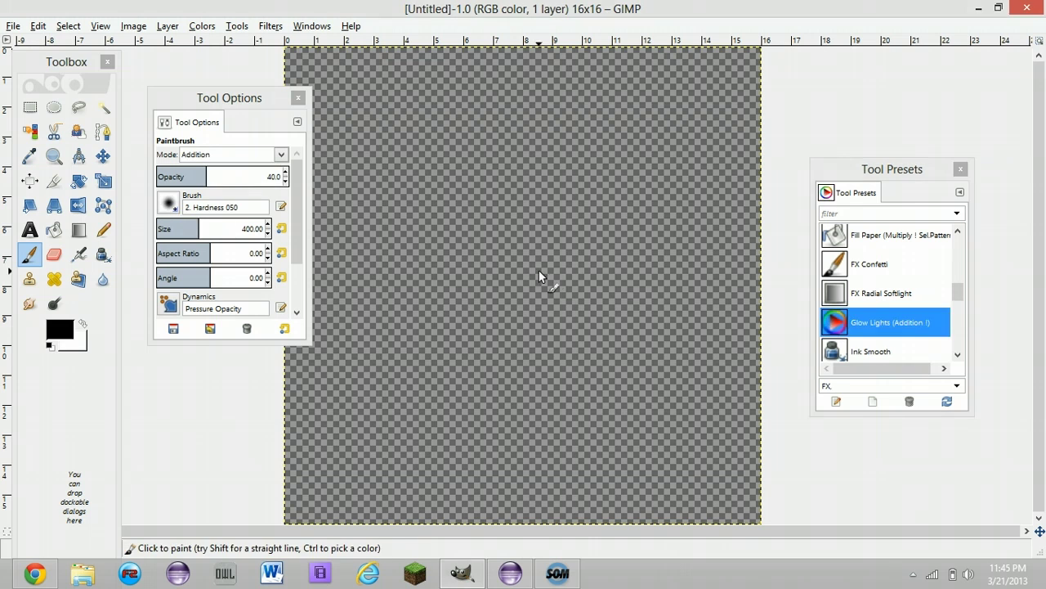
left_click(542, 275)
key("ctrl+z")
left_click_drag(955, 298, 949, 229)
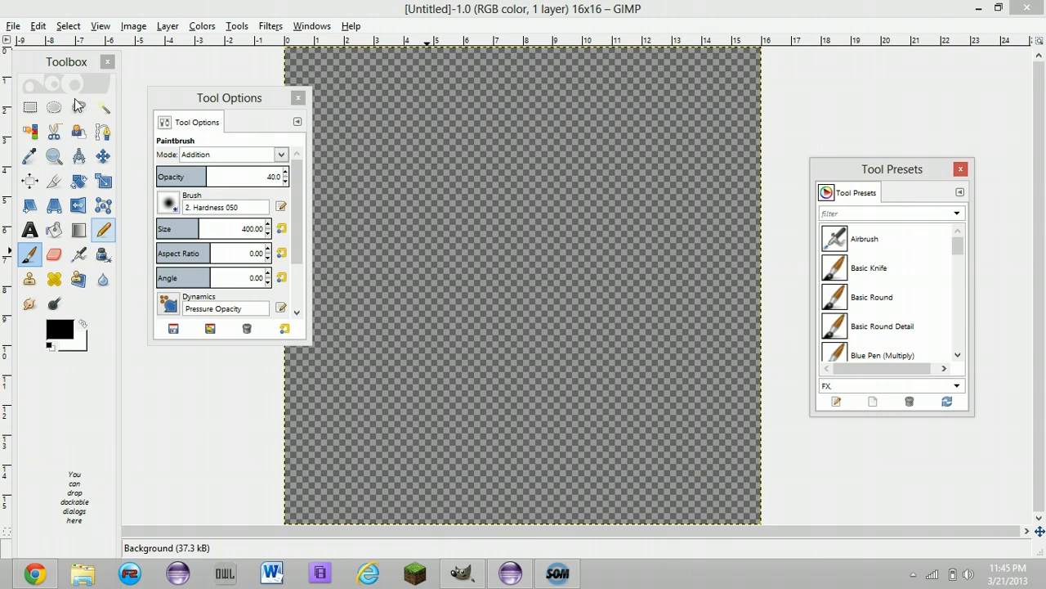
left_click(104, 234)
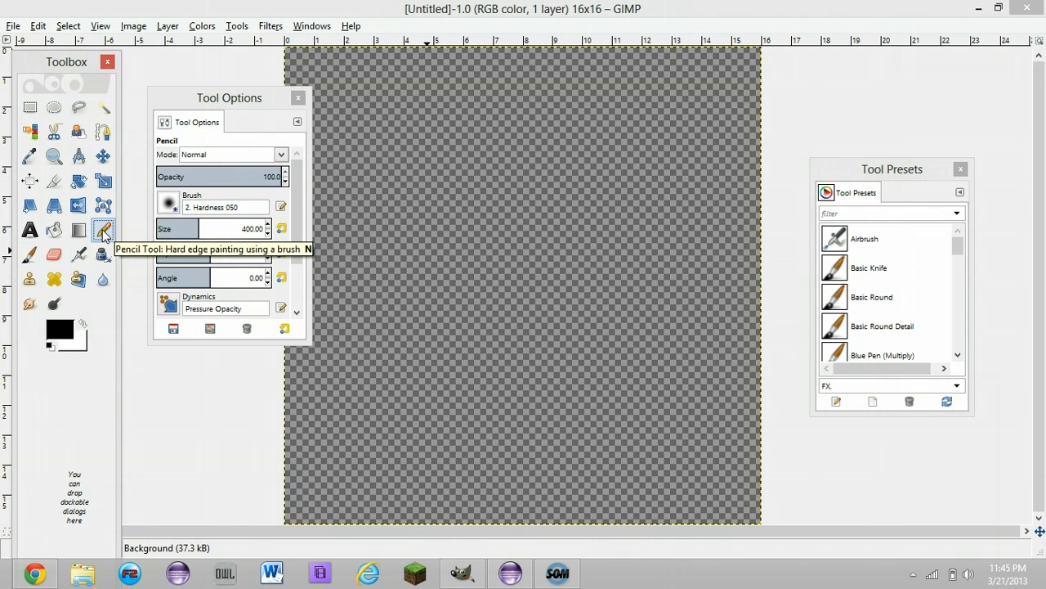
Step: Undo the pencil's full-canvas test stroke and set the pencil size to 1
left_click(501, 242)
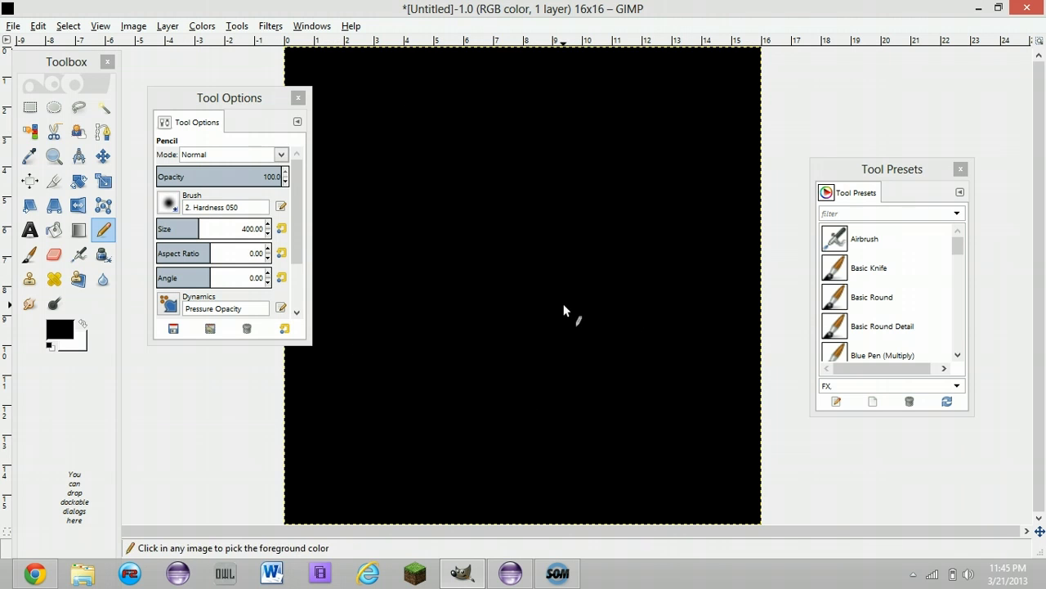
key("ctrl+z")
mouse_move(255, 229)
left_mouse_down()
mouse_move(243, 228)
mouse_move(257, 230)
left_mouse_up()
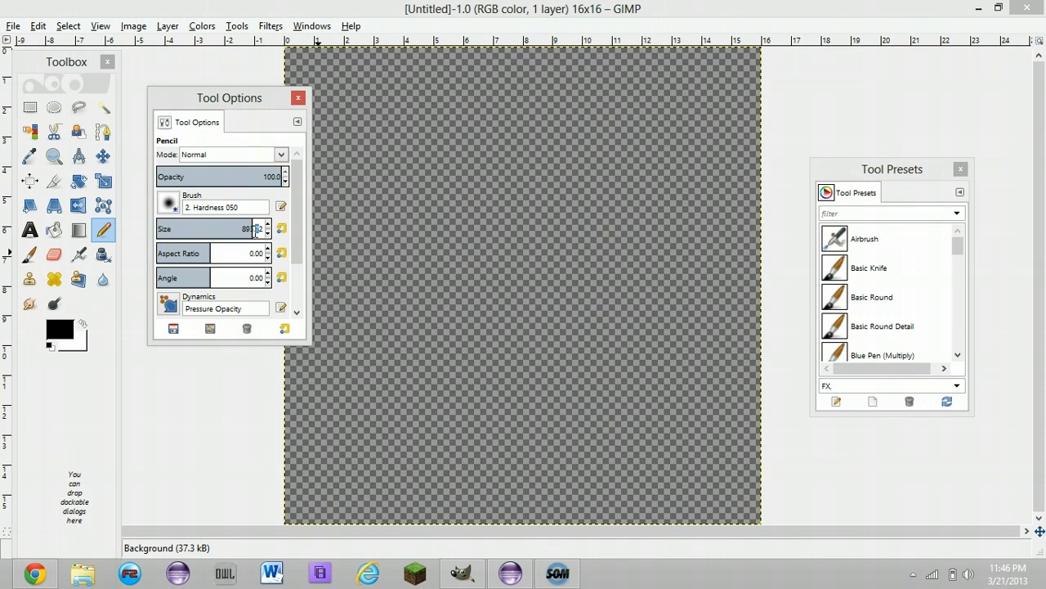
double_click(253, 230)
key("BackSpace")
Step: Place three single black pixels on the canvas, undoing one misplaced dot
left_click(477, 152)
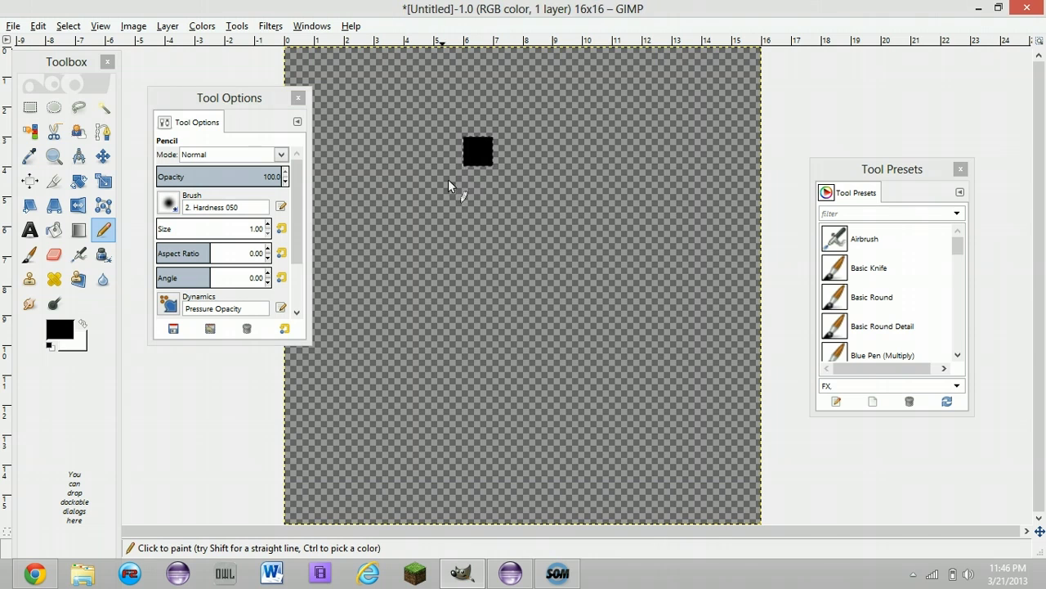
left_click(597, 241)
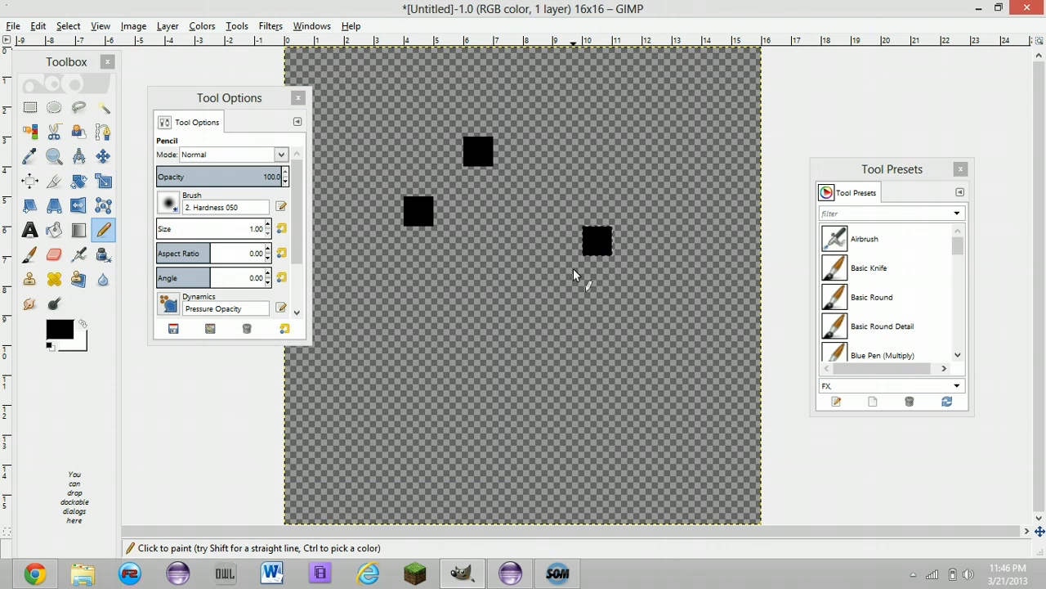
left_click(479, 358)
key("ctrl+z")
key("ctrl+z")
key("ctrl+z")
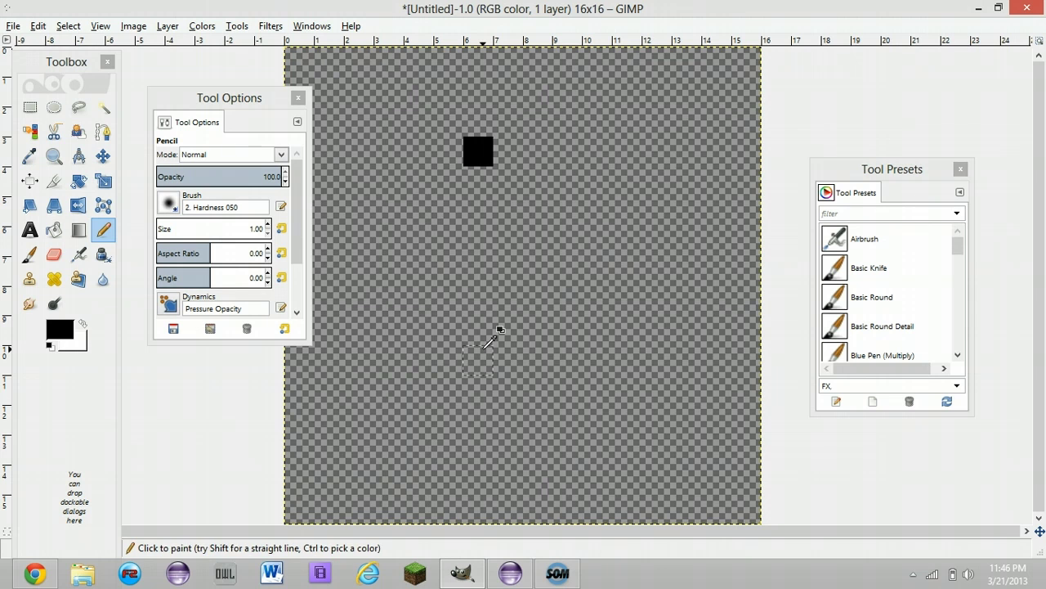
left_click(507, 270)
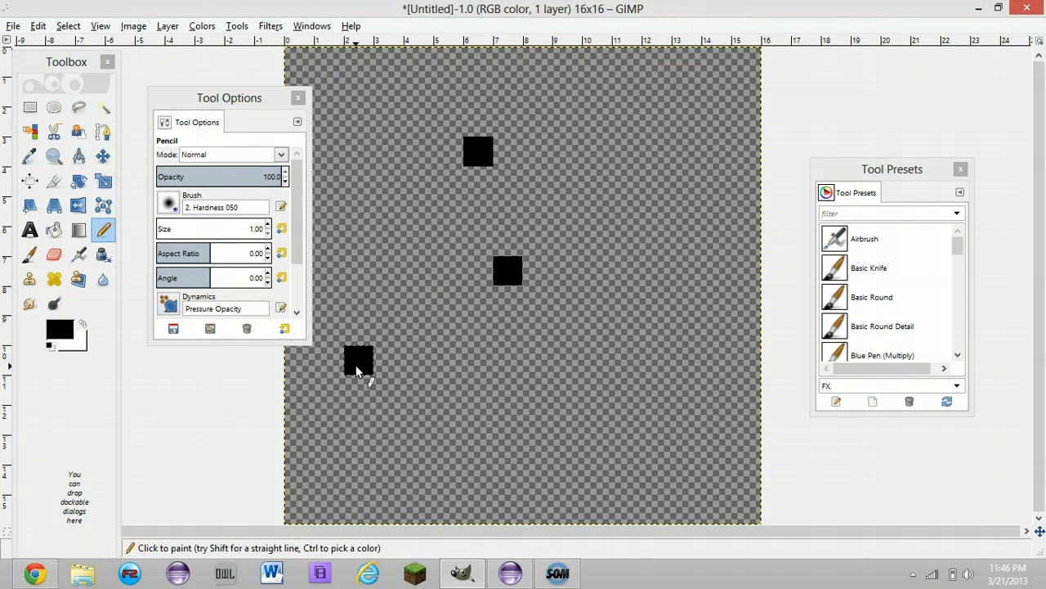
Step: Create a tool preset from the 1-pixel Pencil and save it as 'Pixel Pencil Preset'
left_click(872, 170)
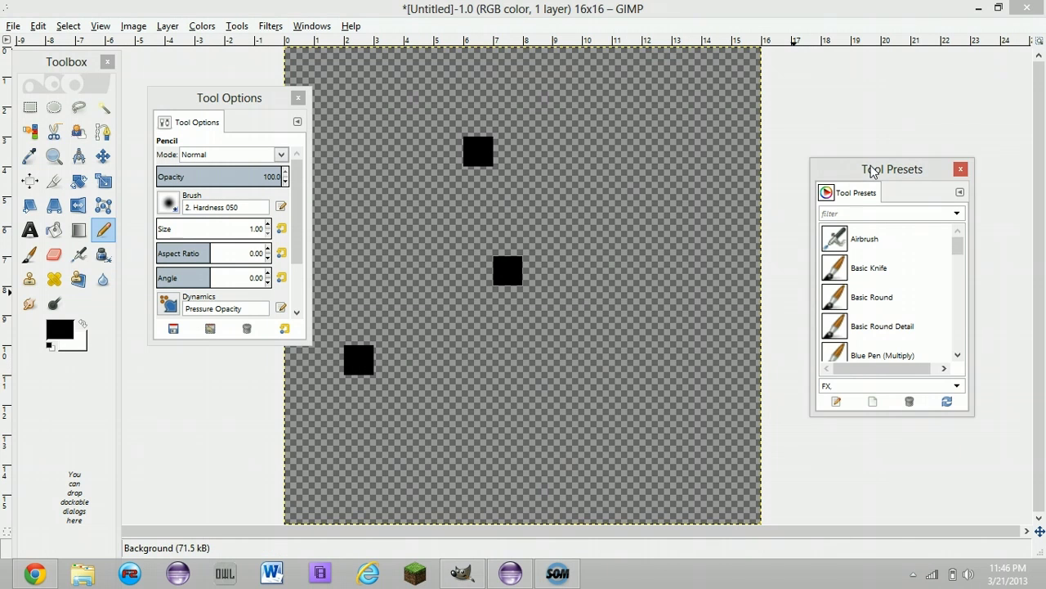
left_click(871, 404)
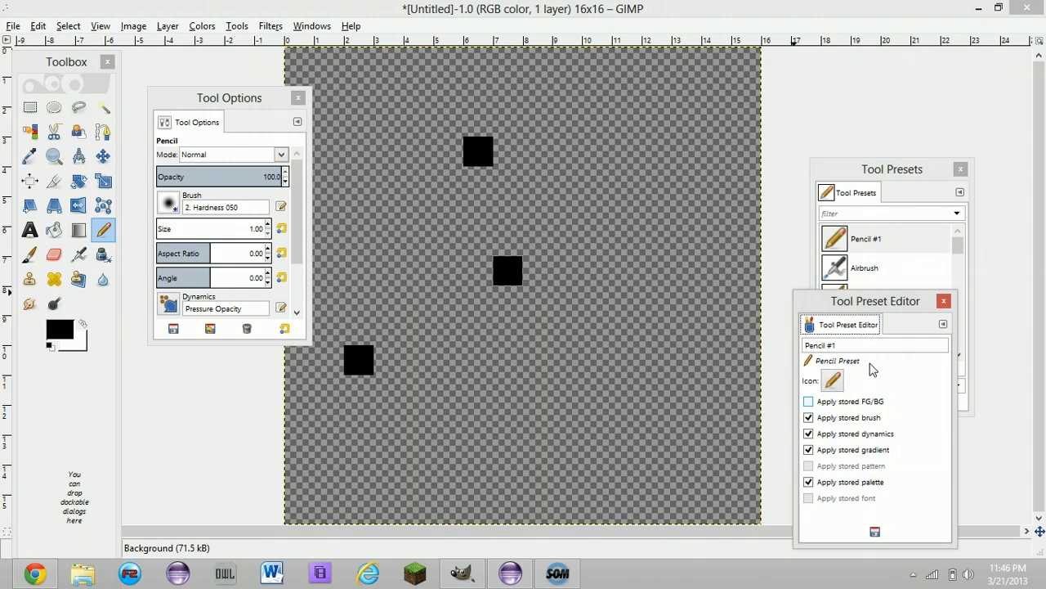
left_click_drag(867, 309, 840, 227)
left_click(827, 263)
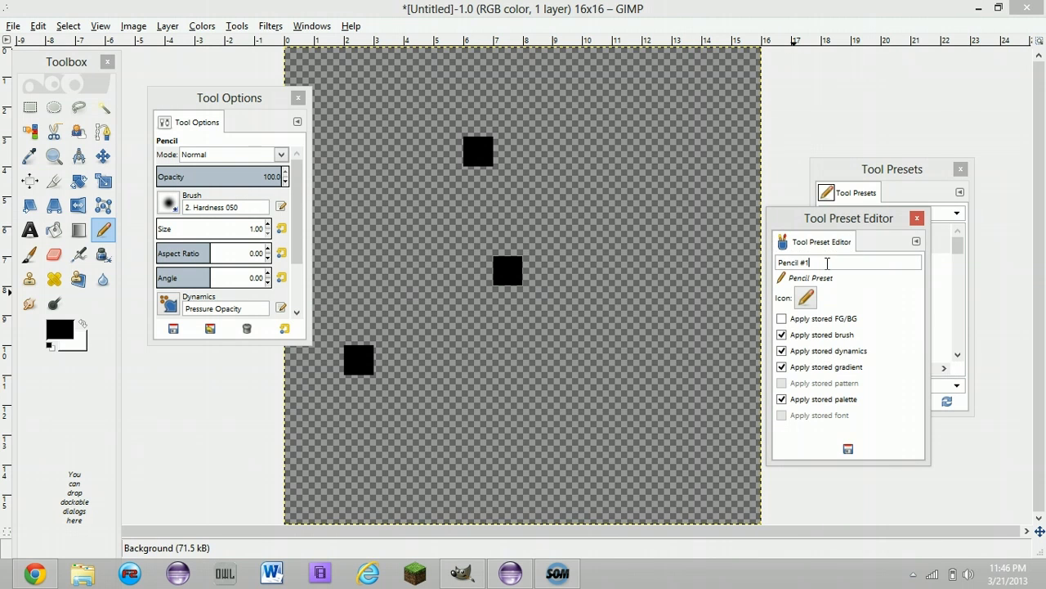
left_click_drag(827, 263, 752, 270)
type("Pixel Pencil Preset")
left_click(847, 449)
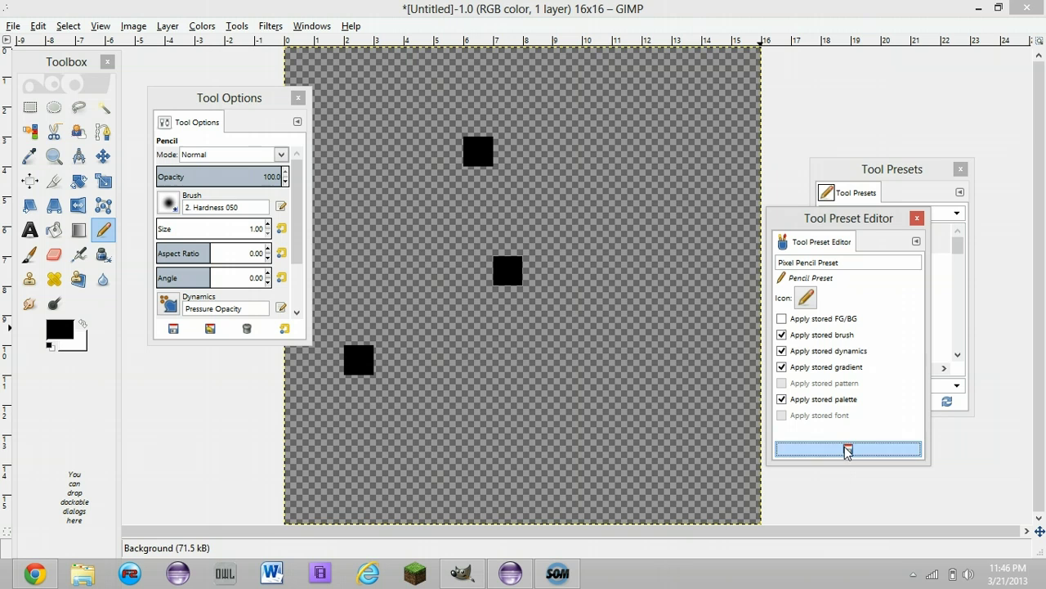
left_click(917, 219)
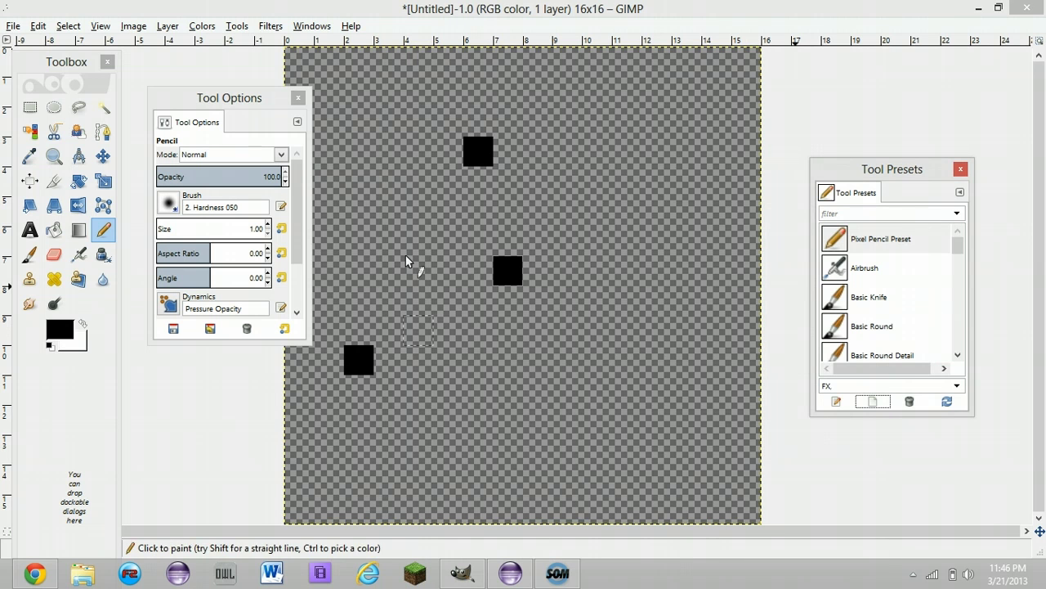
Step: Try a black bucket fill and dropping the preset onto the canvas, undoing both
left_click(54, 230)
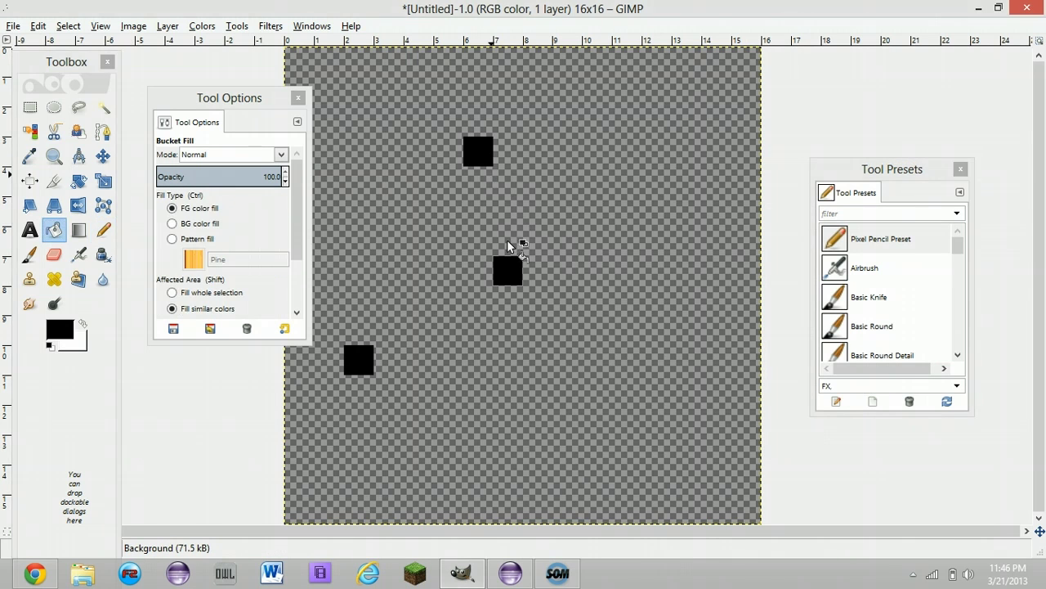
left_click(507, 240)
key("ctrl+z")
mouse_move(838, 239)
left_mouse_down()
mouse_move(882, 184)
mouse_move(782, 250)
mouse_move(613, 219)
mouse_move(507, 260)
left_mouse_up()
left_click(847, 245)
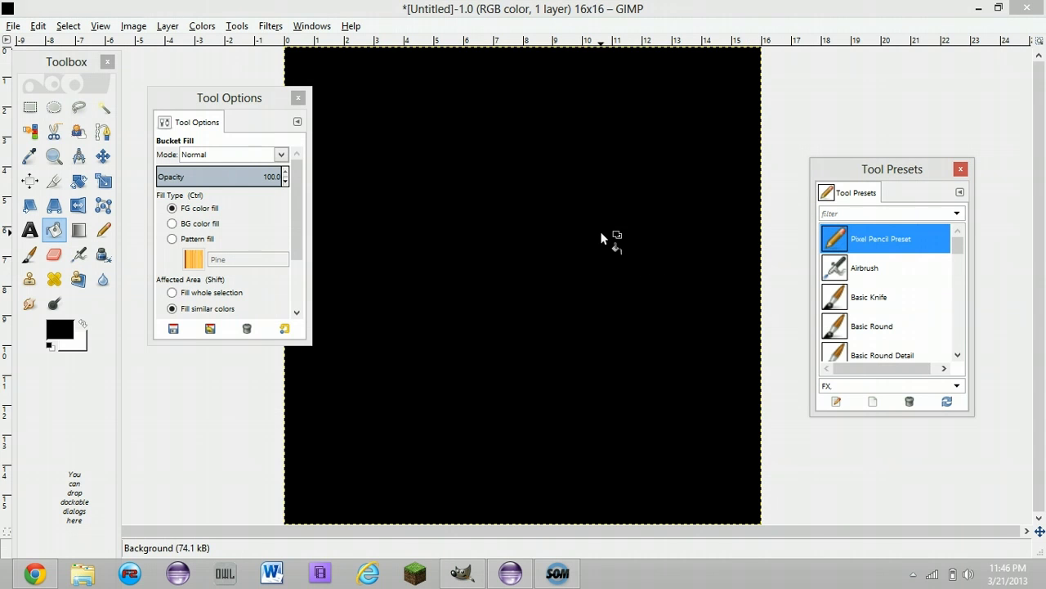
key("ctrl+z")
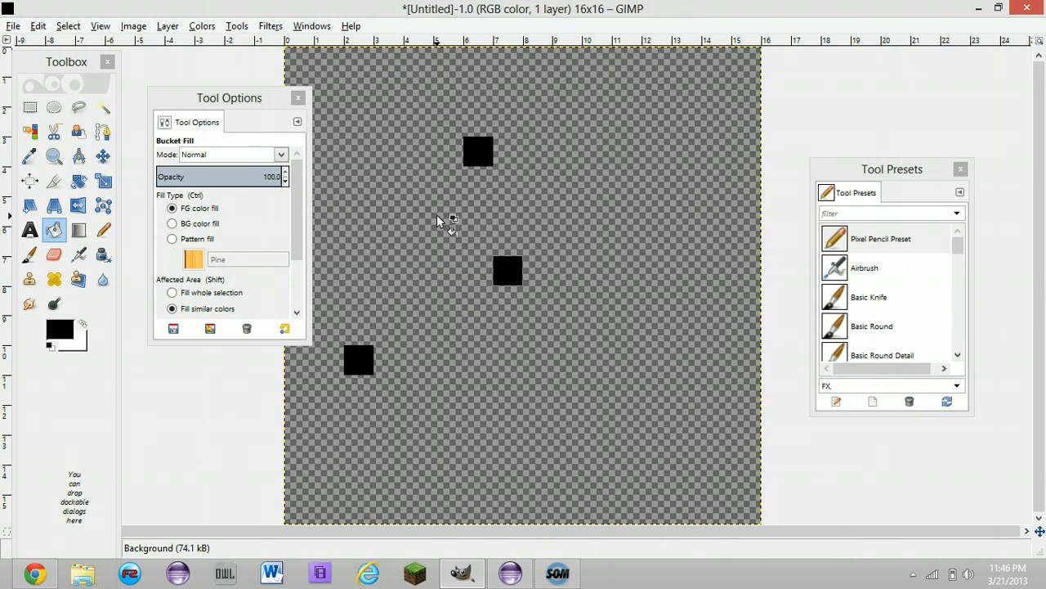
Step: Toggle between Airbrush and Pixel Pencil Preset, paint four test pixels, then undo most of them
left_click(839, 268)
left_click(835, 237)
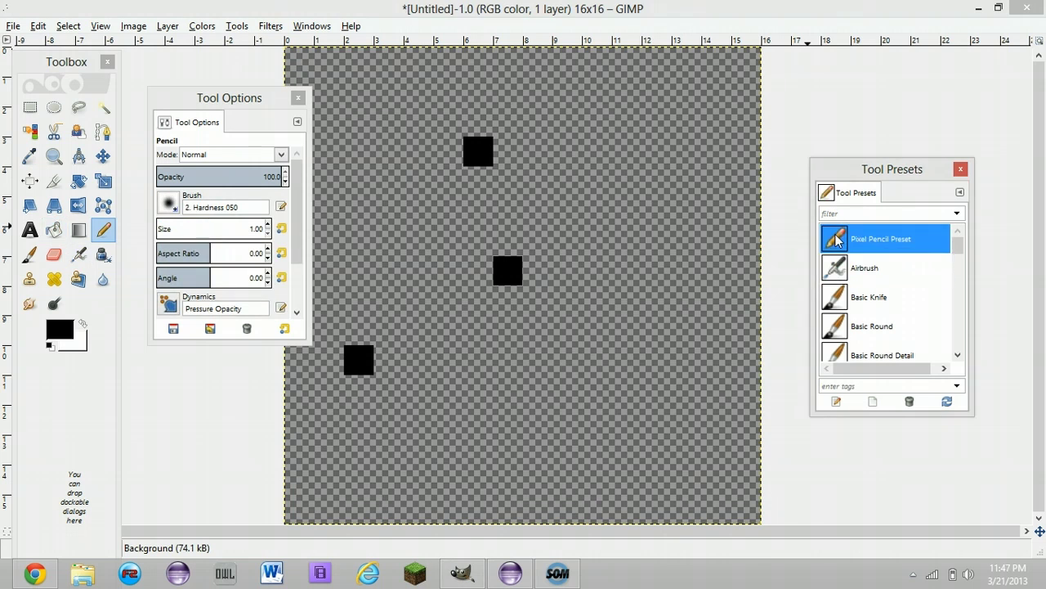
left_click(549, 233)
left_click(614, 182)
left_click(837, 270)
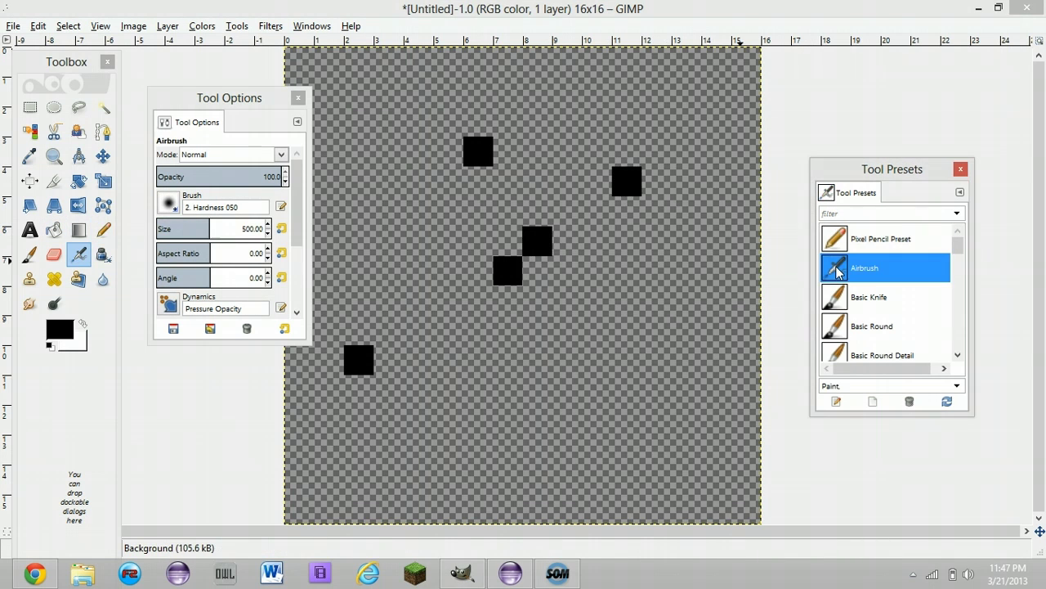
left_click(837, 241)
left_click(614, 311)
left_click(483, 394)
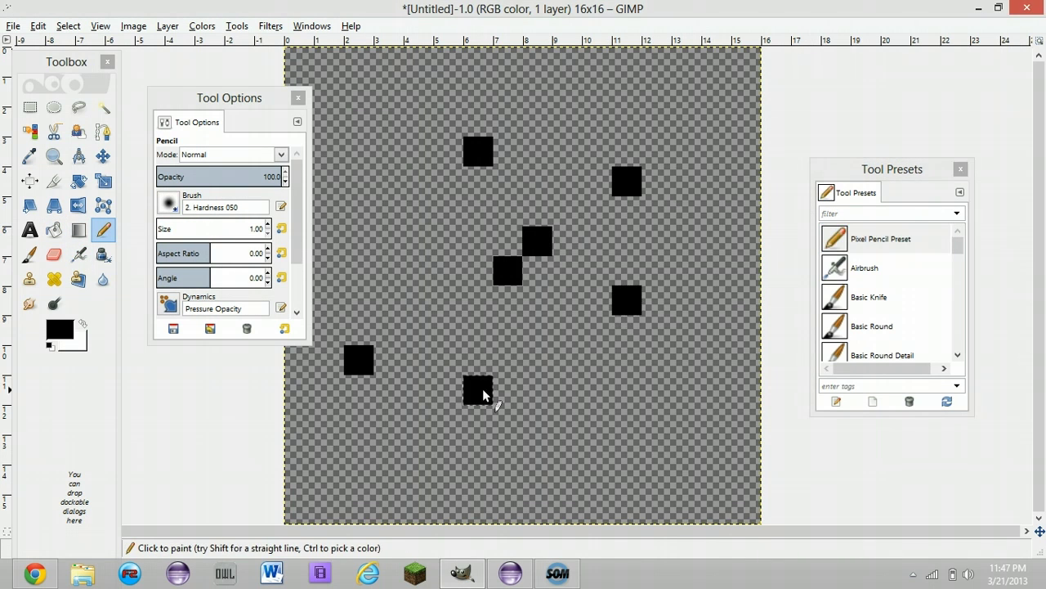
key("ctrl+z")
key("ctrl+z")
key("ctrl+z")
key("ctrl+z")
key("ctrl+z")
key("ctrl+z")
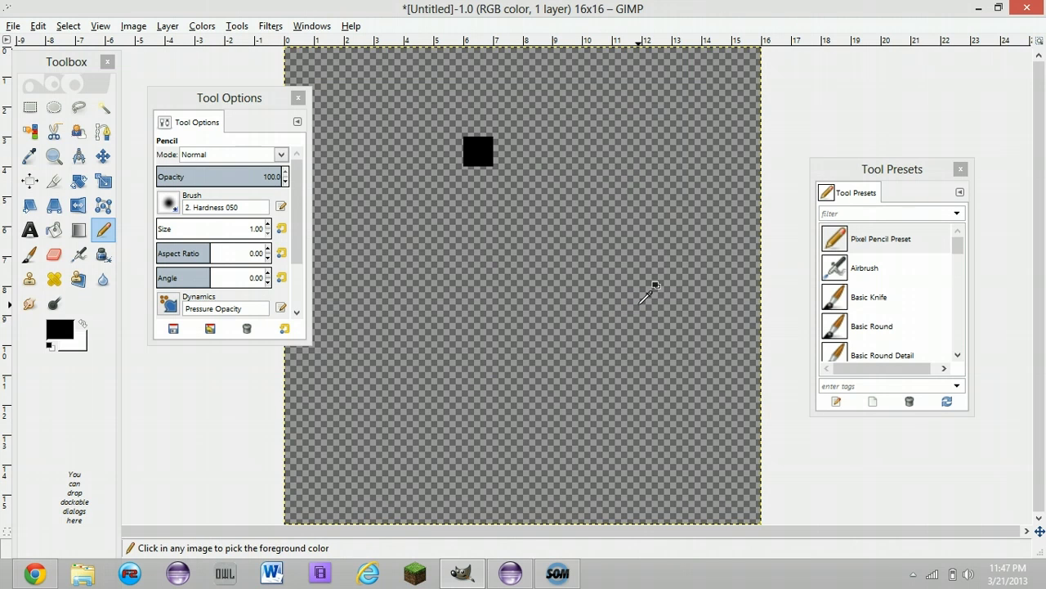
Step: Draw connected black pixel strokes, then soft-erase the centre, upper bar, horizontal bar and lower bars
mouse_move(383, 434)
left_mouse_down()
mouse_move(614, 172)
mouse_move(497, 81)
mouse_move(662, 263)
mouse_move(410, 237)
mouse_move(604, 347)
mouse_move(623, 372)
mouse_move(358, 208)
mouse_move(389, 198)
mouse_move(556, 282)
mouse_move(675, 294)
left_mouse_up()
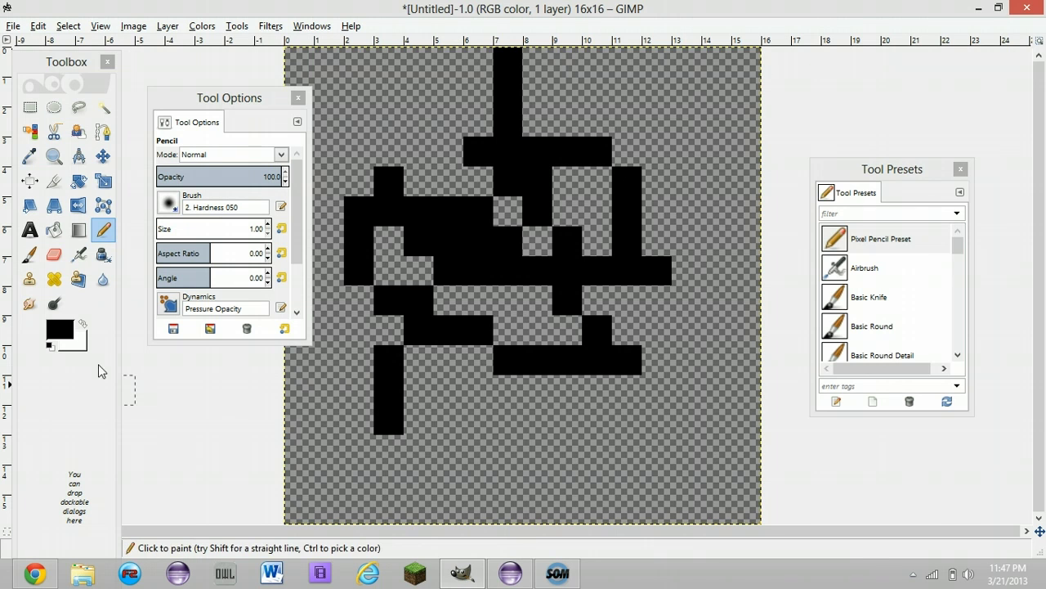
left_click(56, 256)
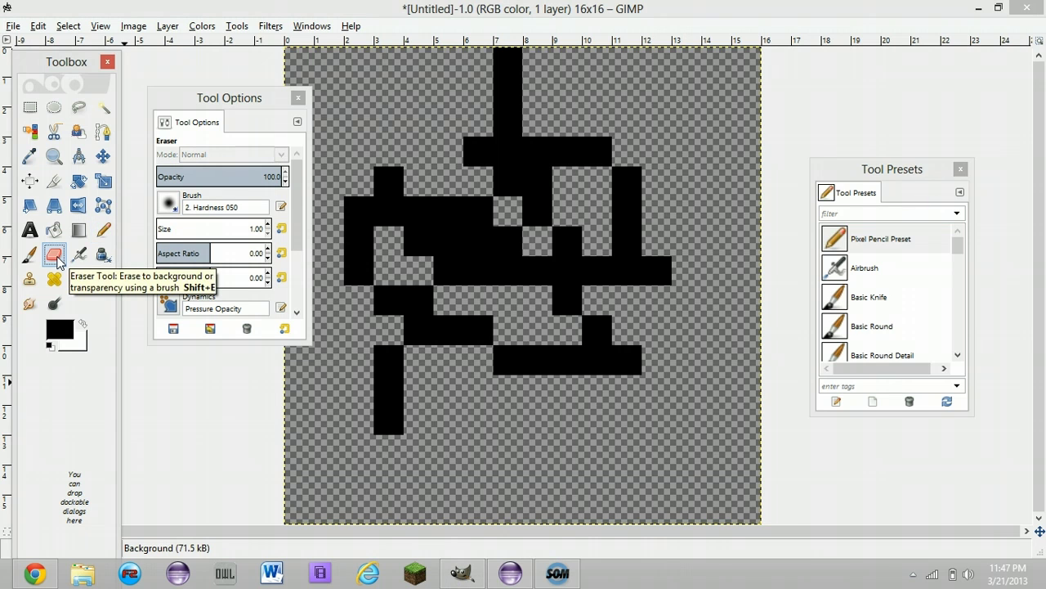
left_click(451, 222)
mouse_move(451, 223)
left_mouse_down()
mouse_move(502, 262)
mouse_move(563, 259)
mouse_move(452, 245)
mouse_move(448, 208)
left_mouse_up()
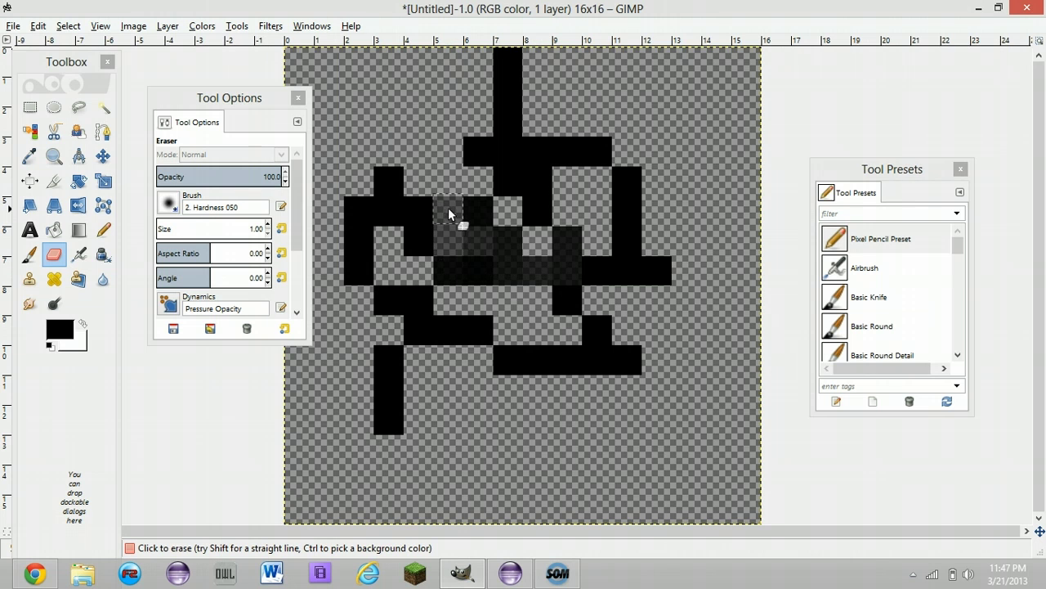
left_click_drag(526, 166, 508, 97)
mouse_move(528, 154)
left_mouse_down()
mouse_move(419, 229)
mouse_move(395, 212)
left_mouse_up()
mouse_move(412, 352)
left_mouse_down()
mouse_move(578, 345)
mouse_move(475, 310)
mouse_move(491, 234)
left_mouse_up()
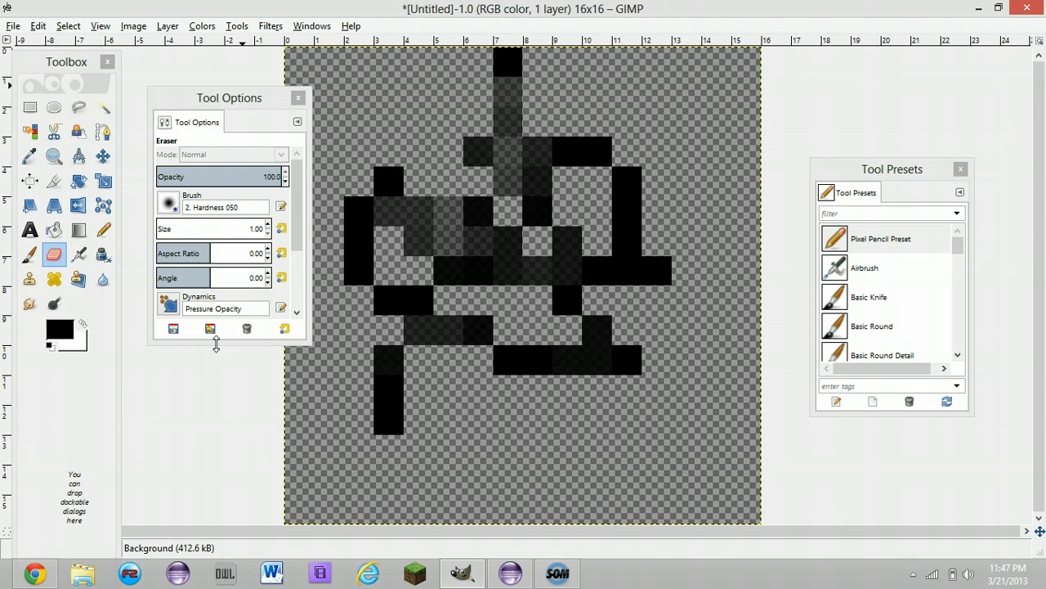
Step: Enlarge the Tool Options dock and turn on Hard edge for the Eraser
left_click_drag(215, 344, 197, 467)
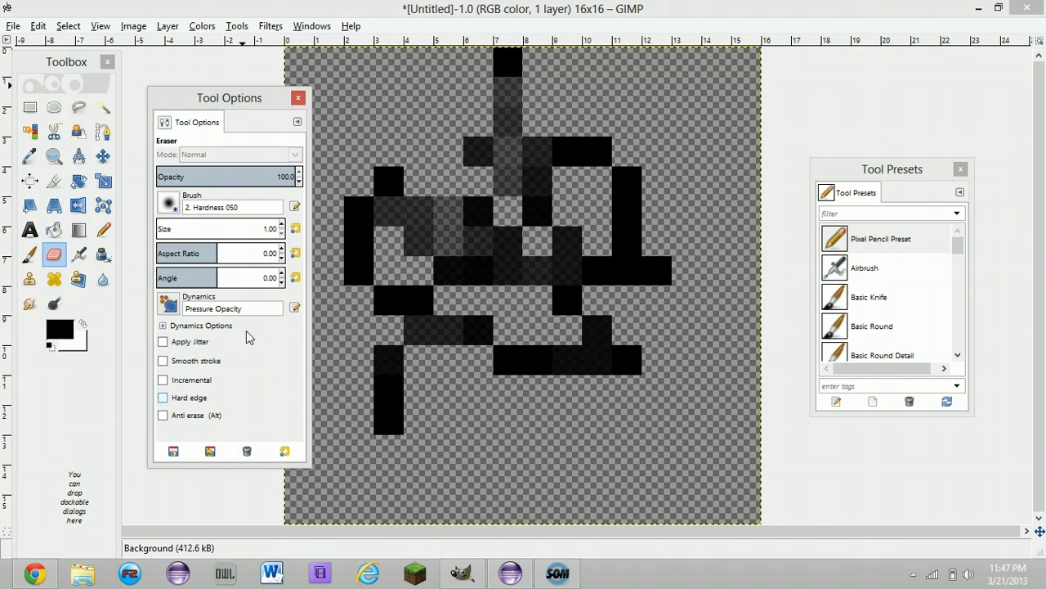
left_click_drag(219, 467, 224, 334)
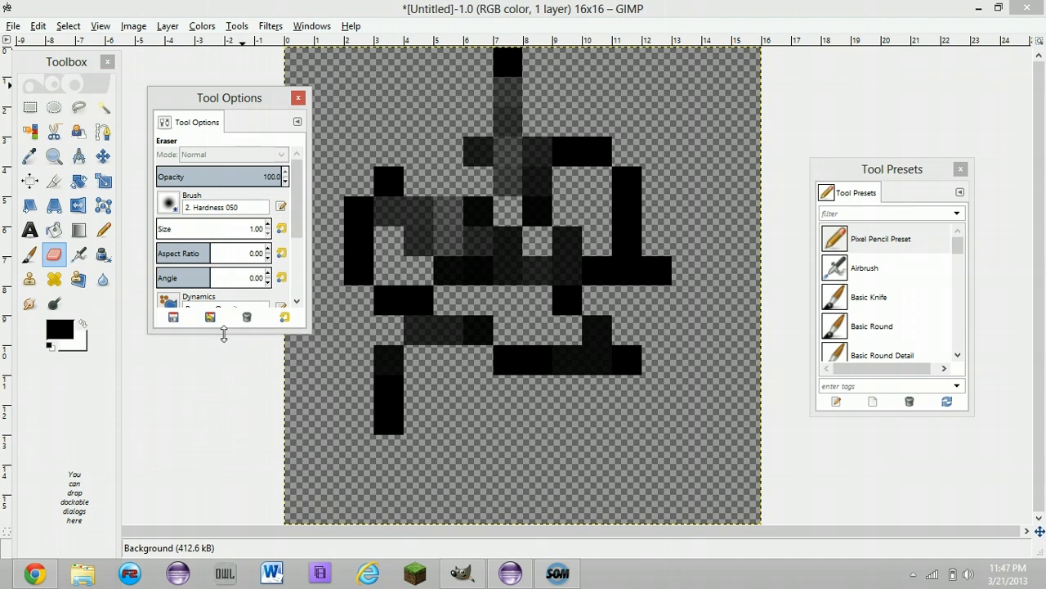
scroll(297, 304, "down", 5)
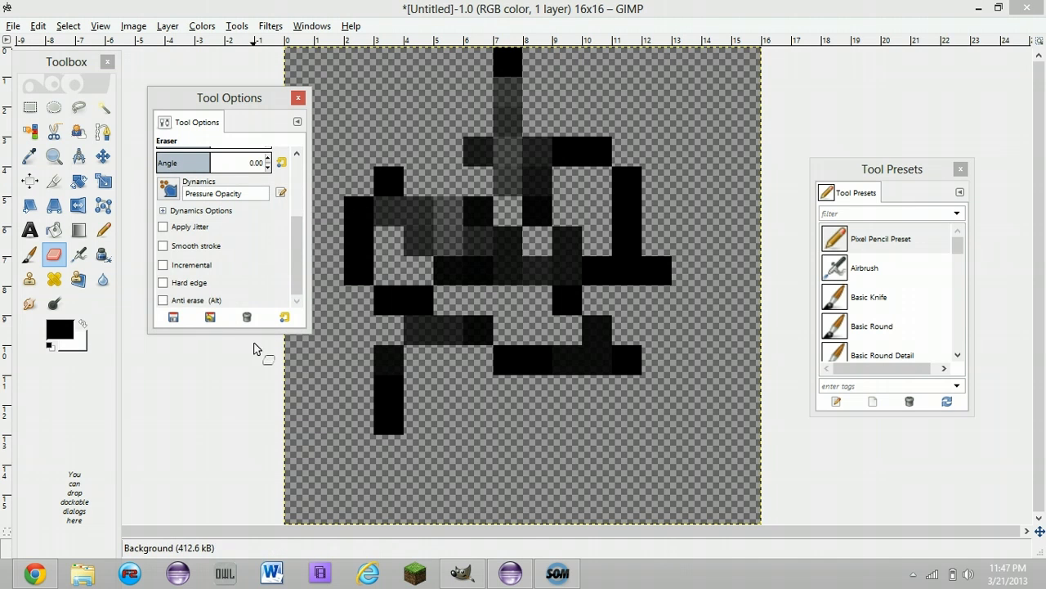
left_click_drag(251, 331, 232, 434)
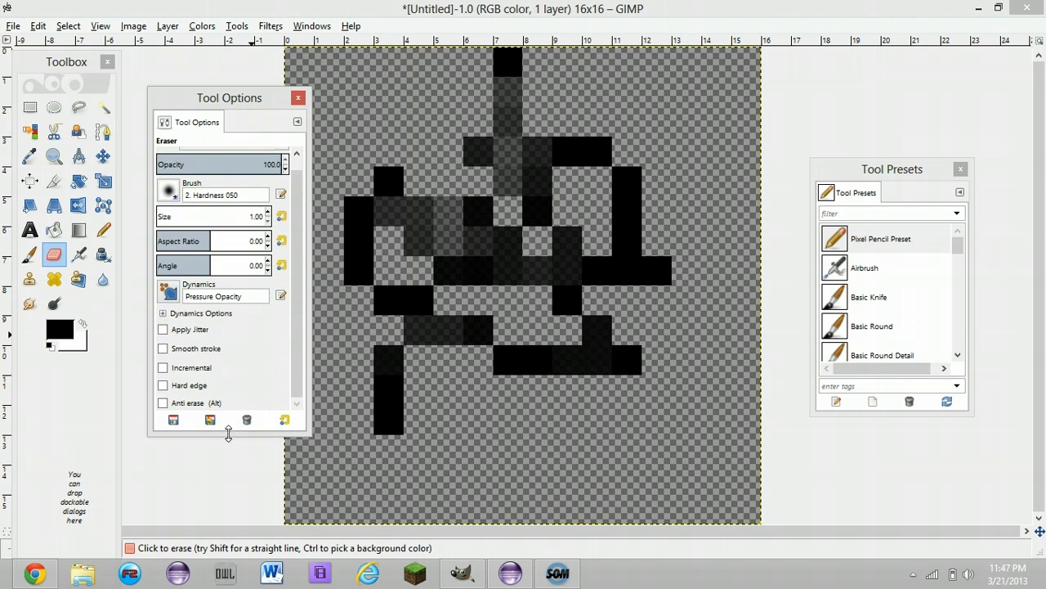
left_click(163, 386)
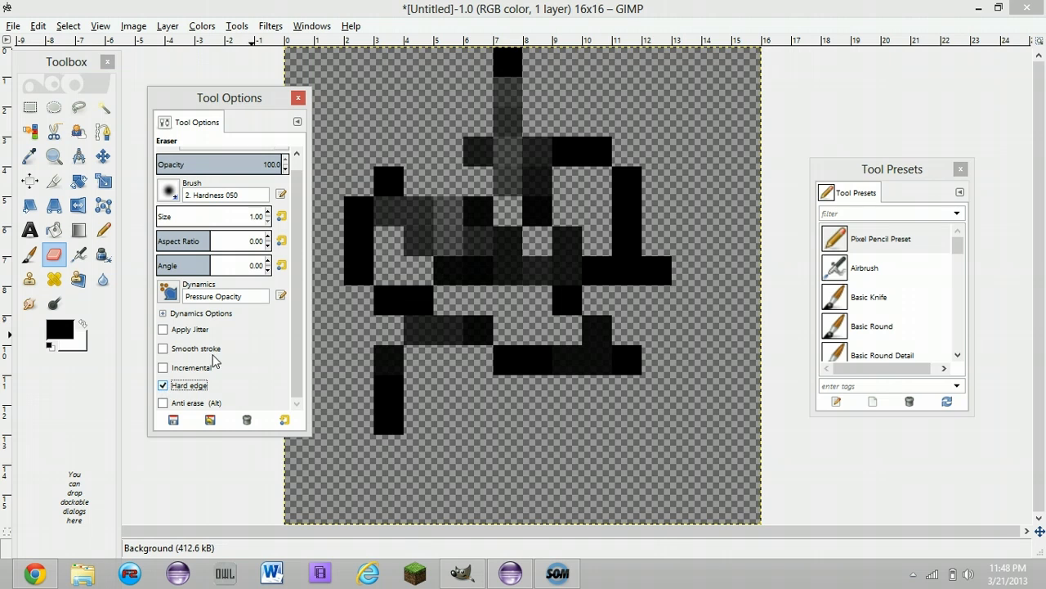
Step: Erase four individual dark pixels to full transparency, including the upper-right and top-left ones
left_click(424, 325)
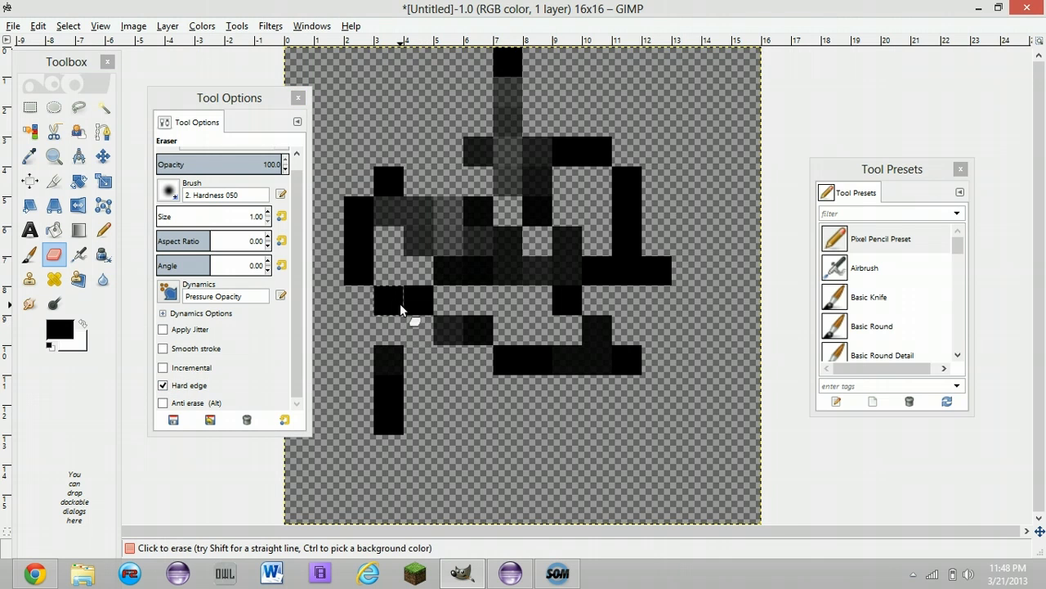
left_click(486, 274)
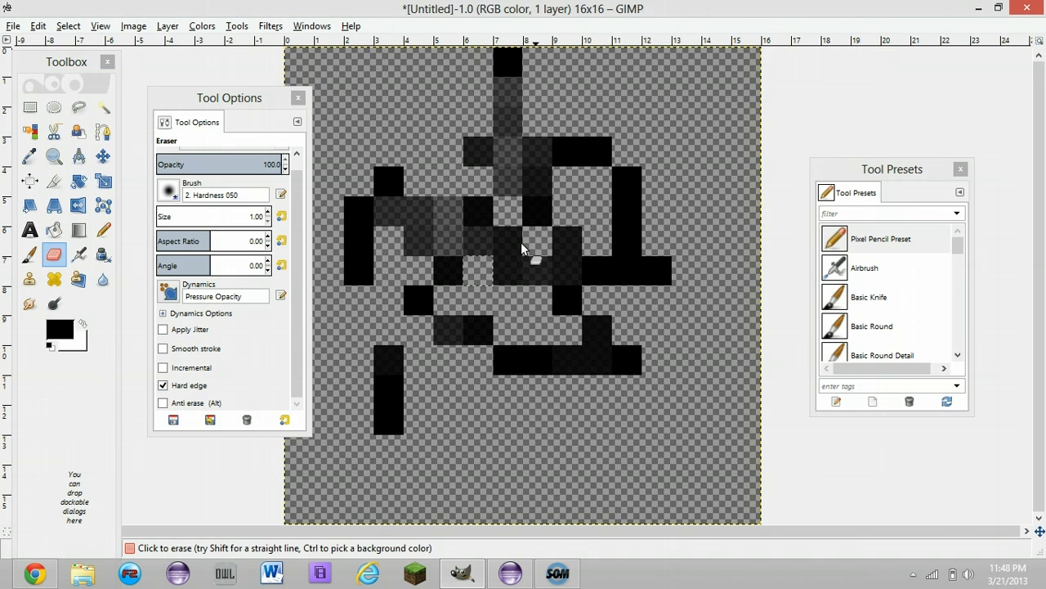
left_click(568, 166)
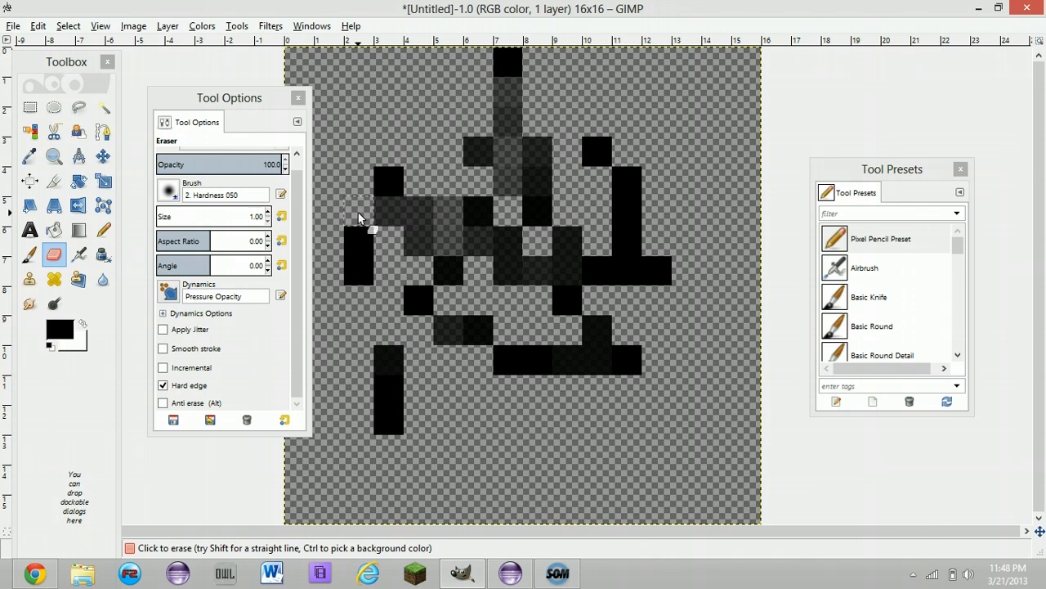
left_click(359, 211)
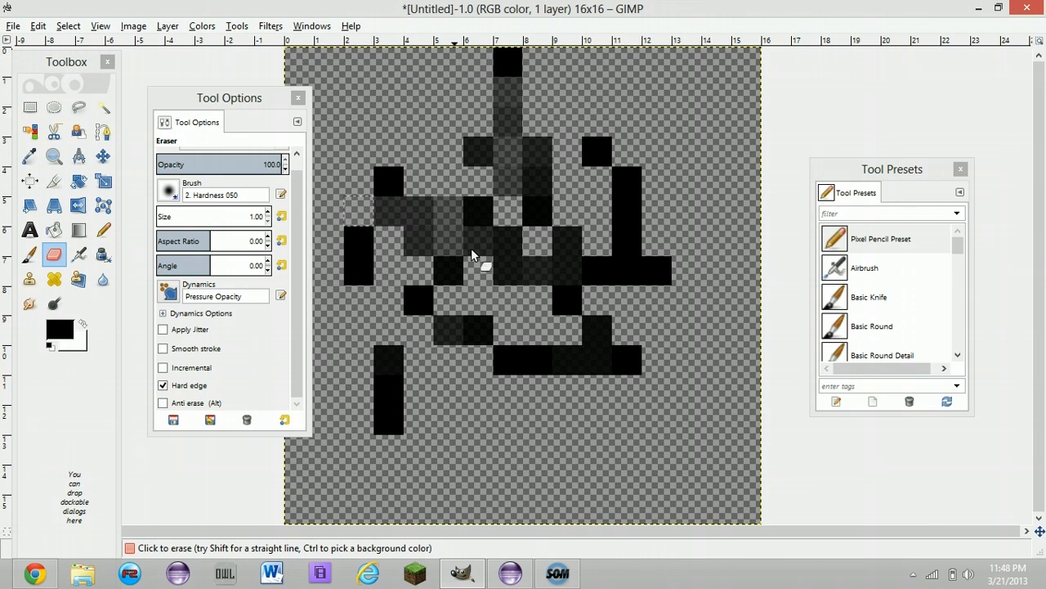
Step: Create a tool preset from the hard-edged Eraser, name it 'Pixel Eraser Preset' and save it
left_click(872, 402)
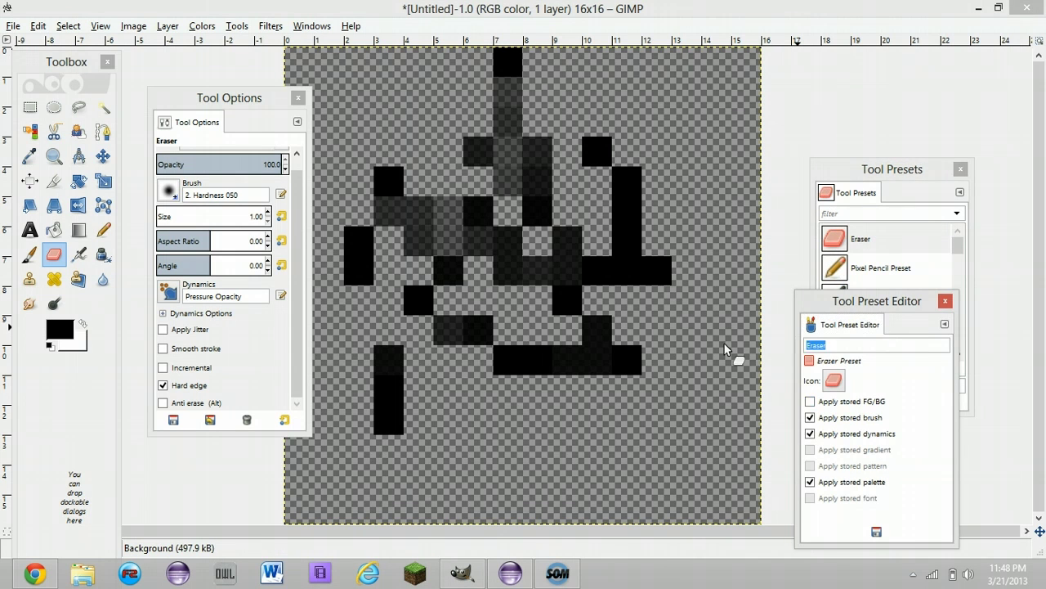
type("Pixel Eraser Preset")
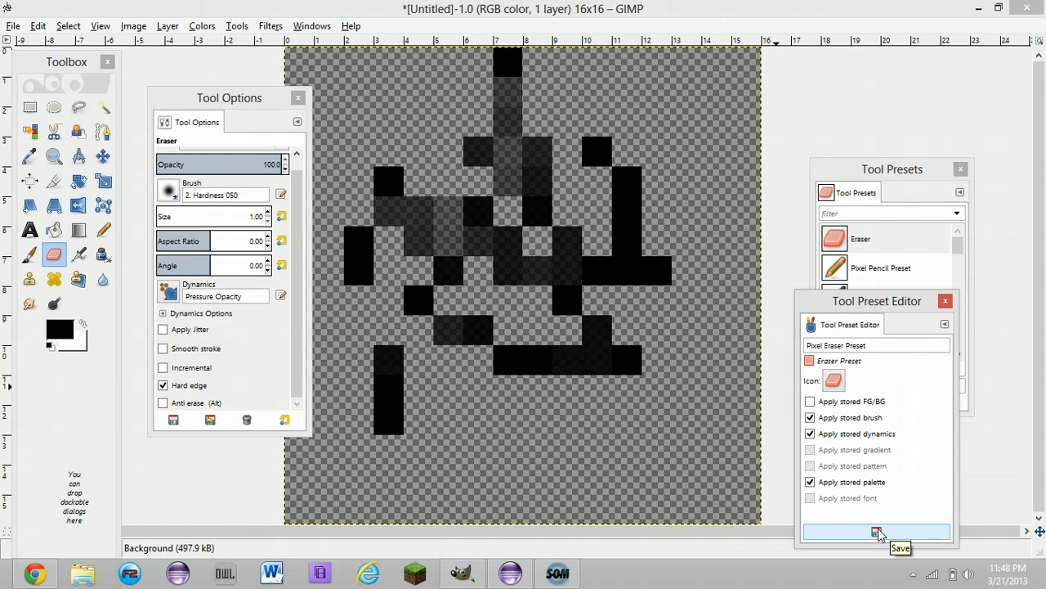
left_click(877, 532)
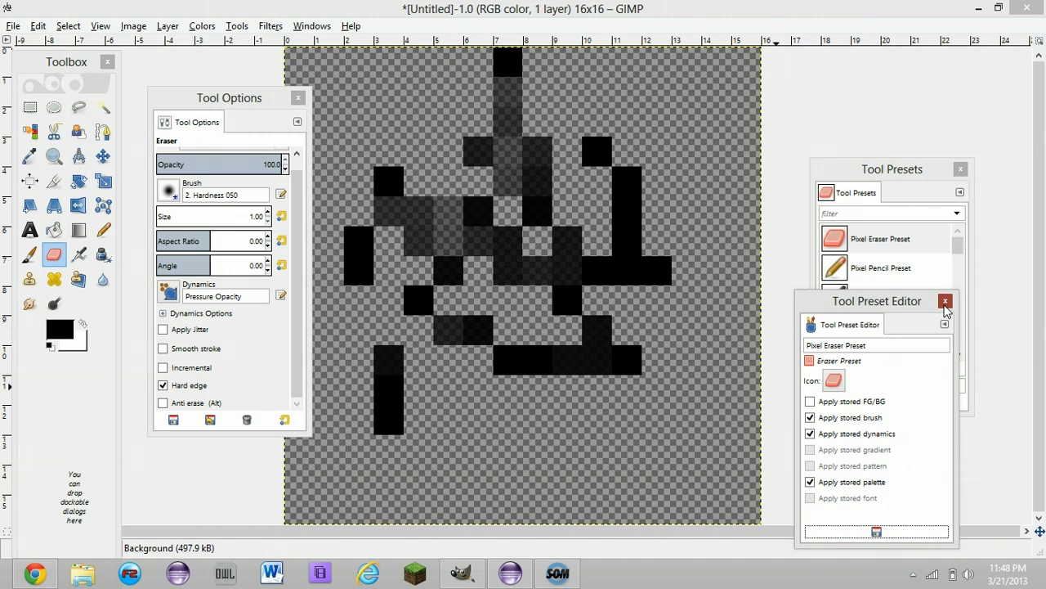
left_click(945, 301)
Step: Load Pixel Pencil Preset and paint two test pixels near the upper right
left_click(835, 275)
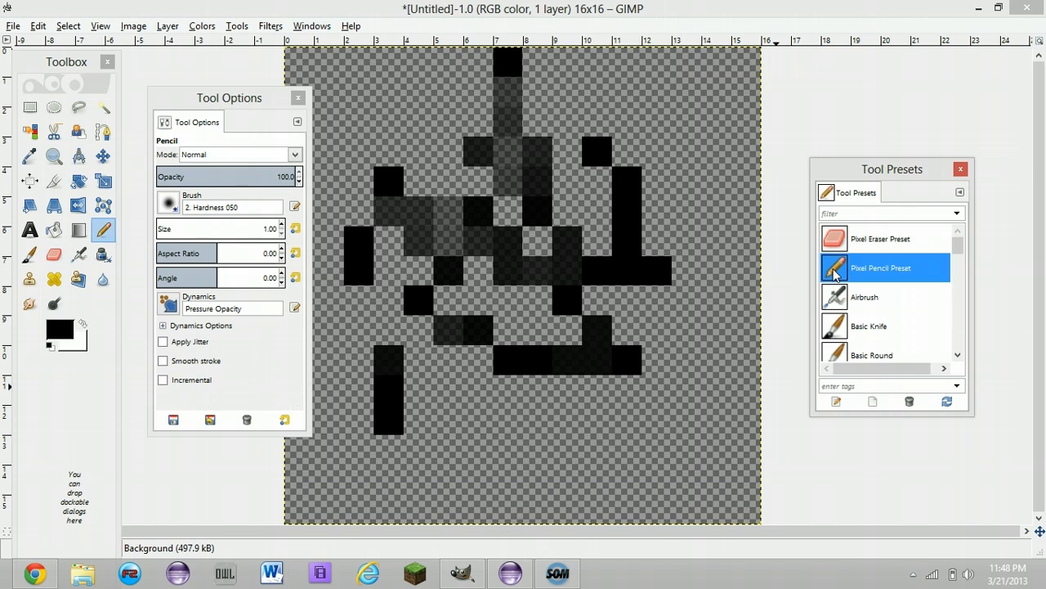
left_click(687, 91)
left_click(687, 211)
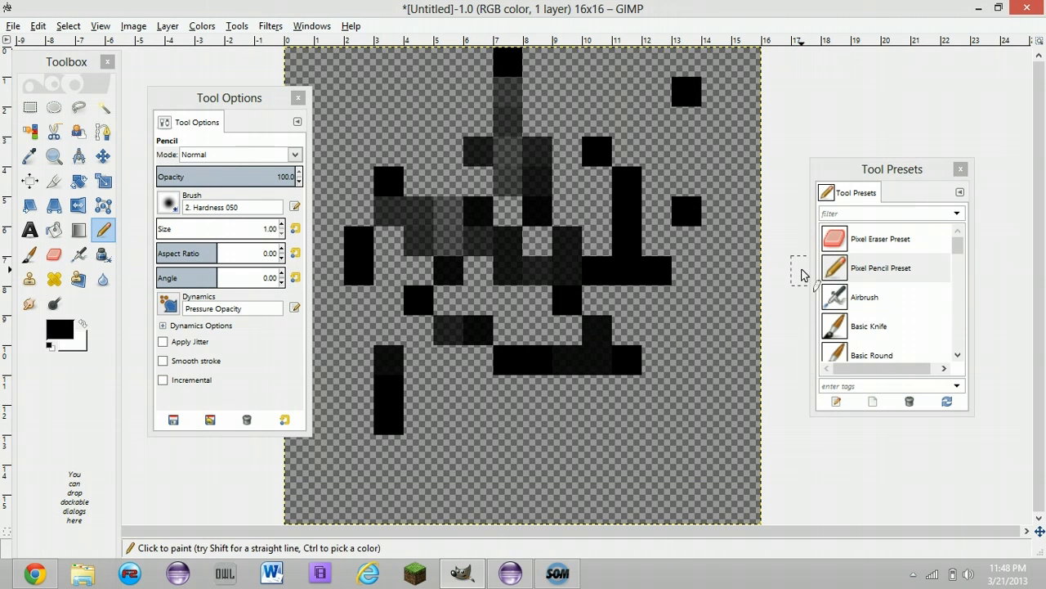
Step: Switch to Pixel Eraser Preset and erase both test pixels
left_click(836, 239)
left_click(685, 216)
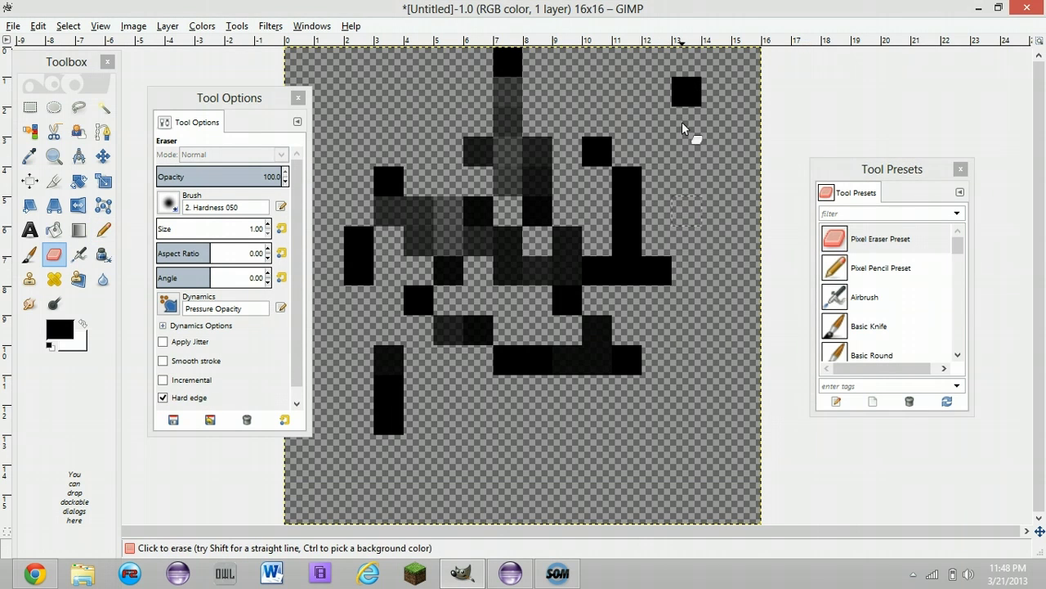
left_click(685, 88)
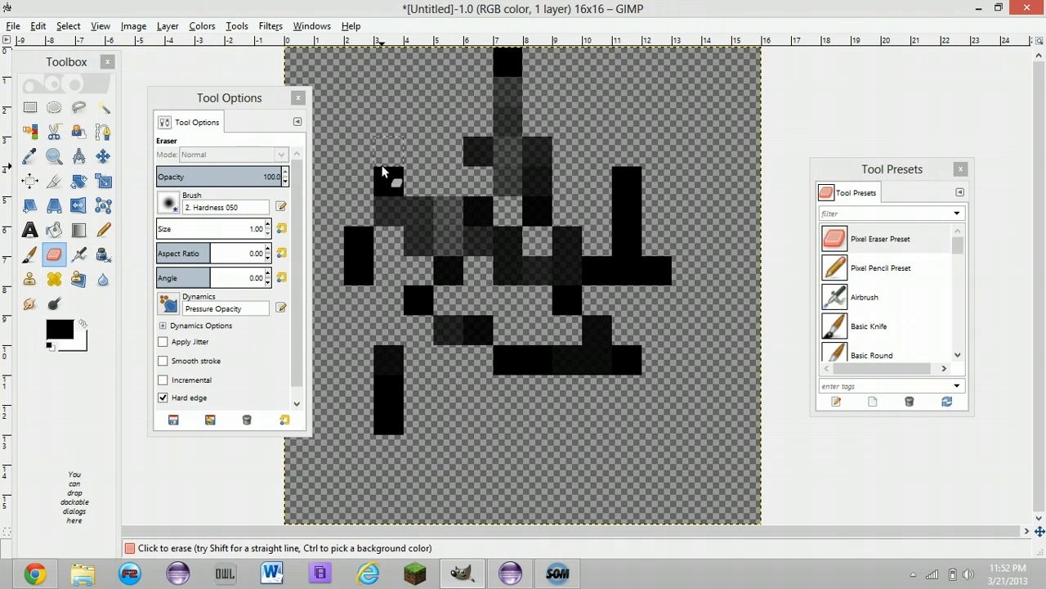
left_click(55, 68)
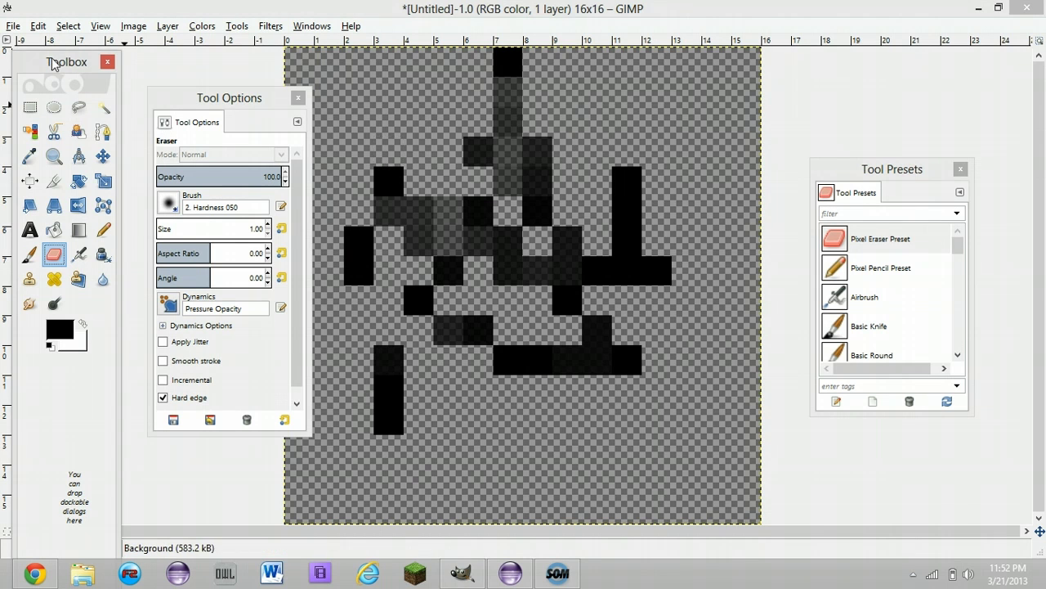
left_click(856, 170)
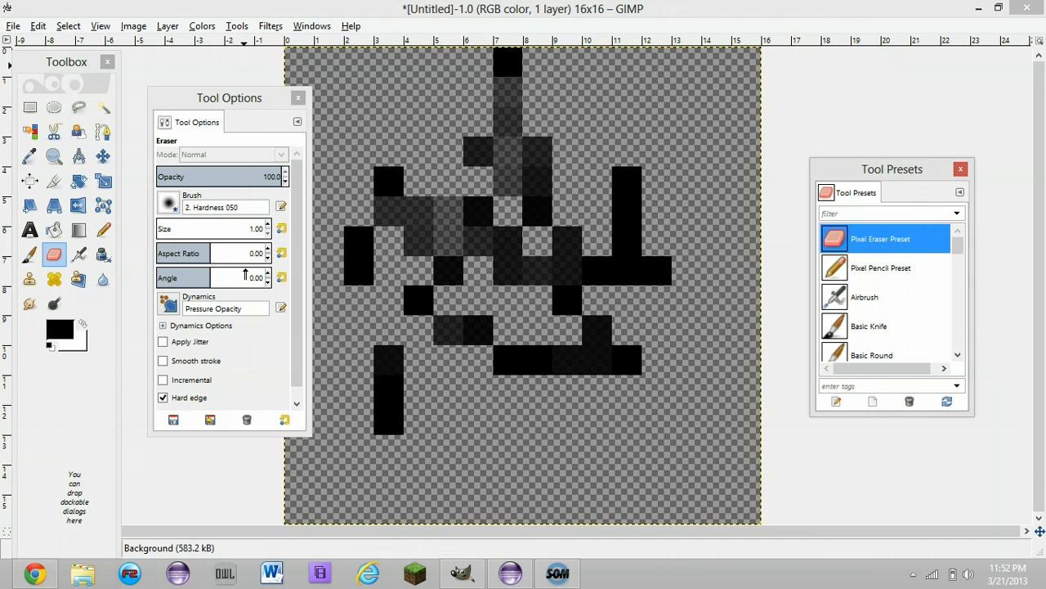
Step: Close the tool settings, toolbox and presets windows, then reopen and arrange a multi-column toolbox
left_click(299, 98)
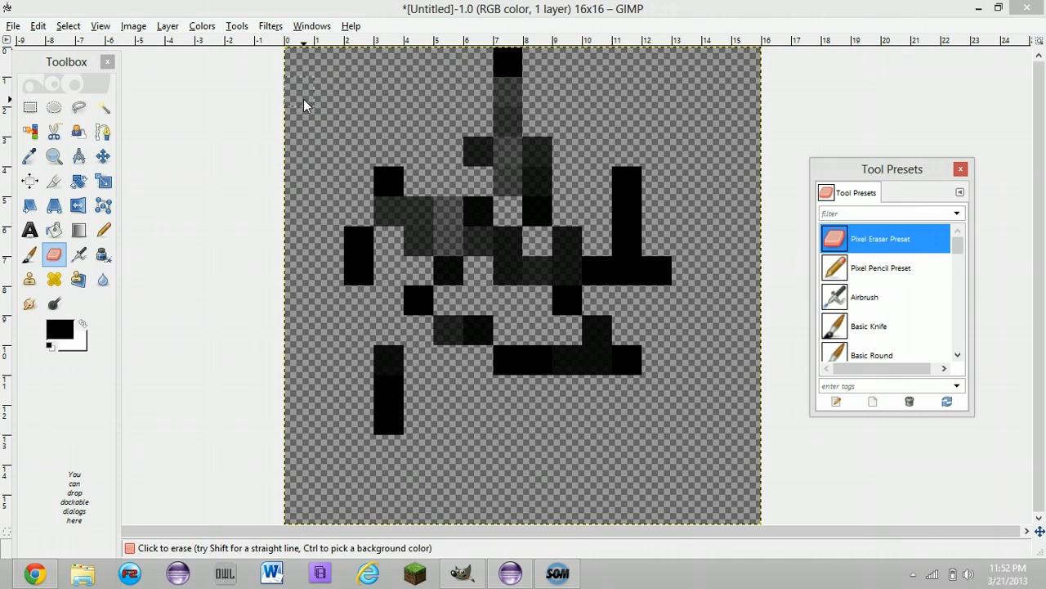
left_click(107, 63)
left_click(961, 169)
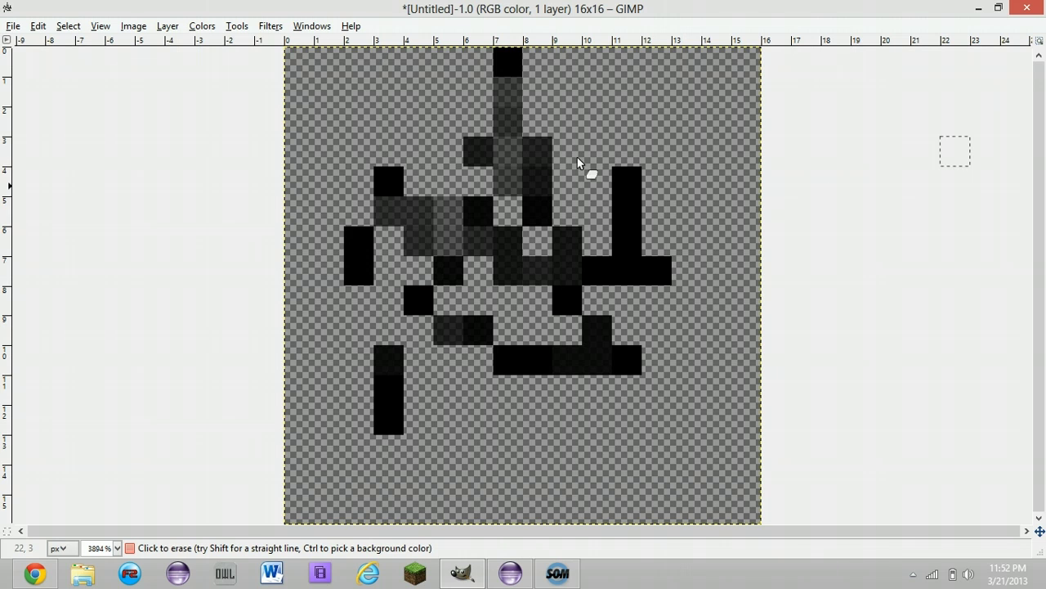
left_click(311, 27)
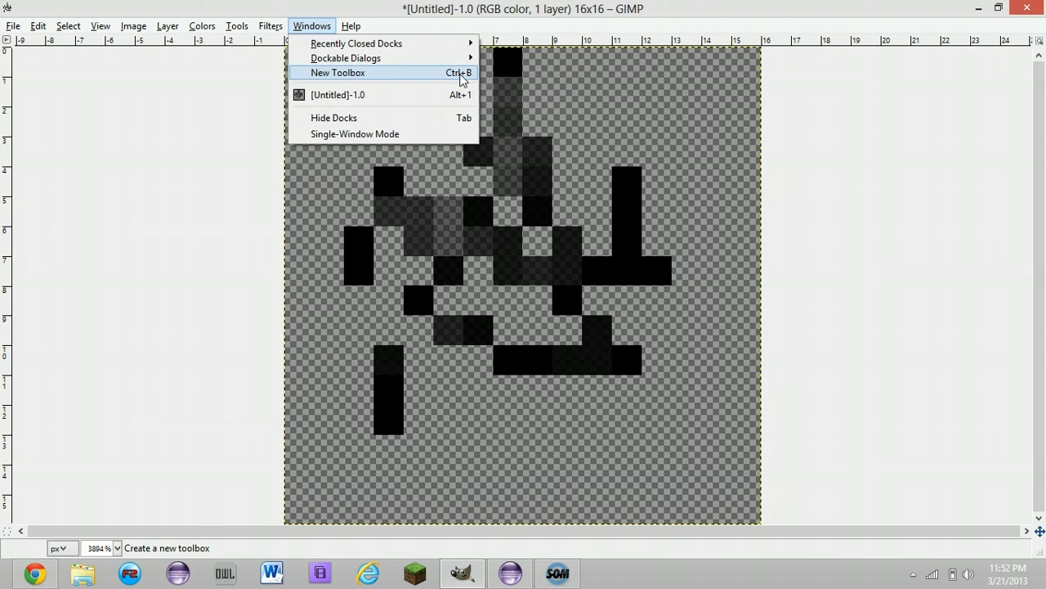
left_click(355, 74)
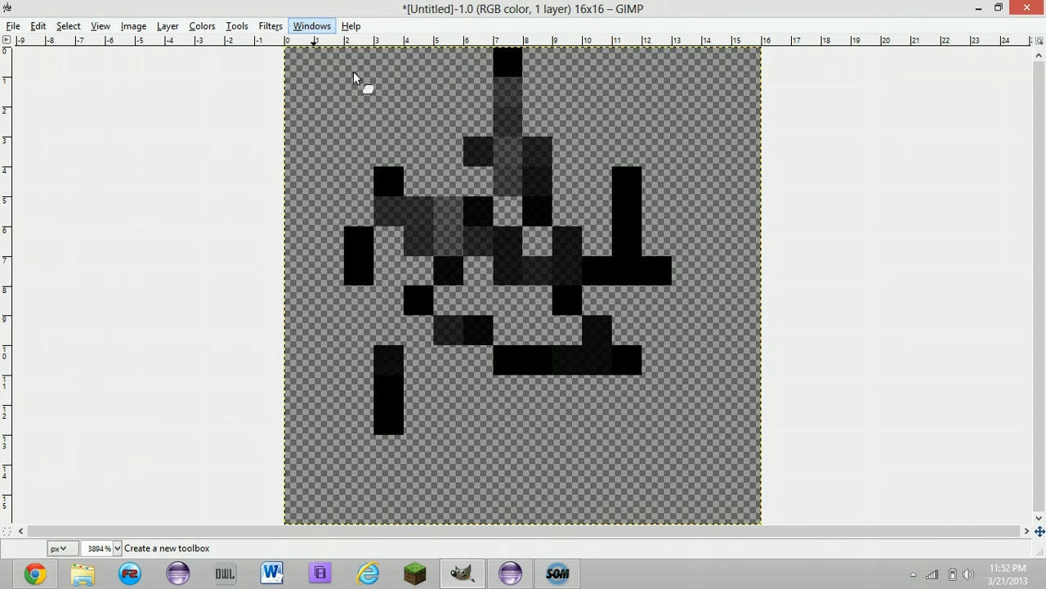
left_click_drag(343, 13, 5, 25)
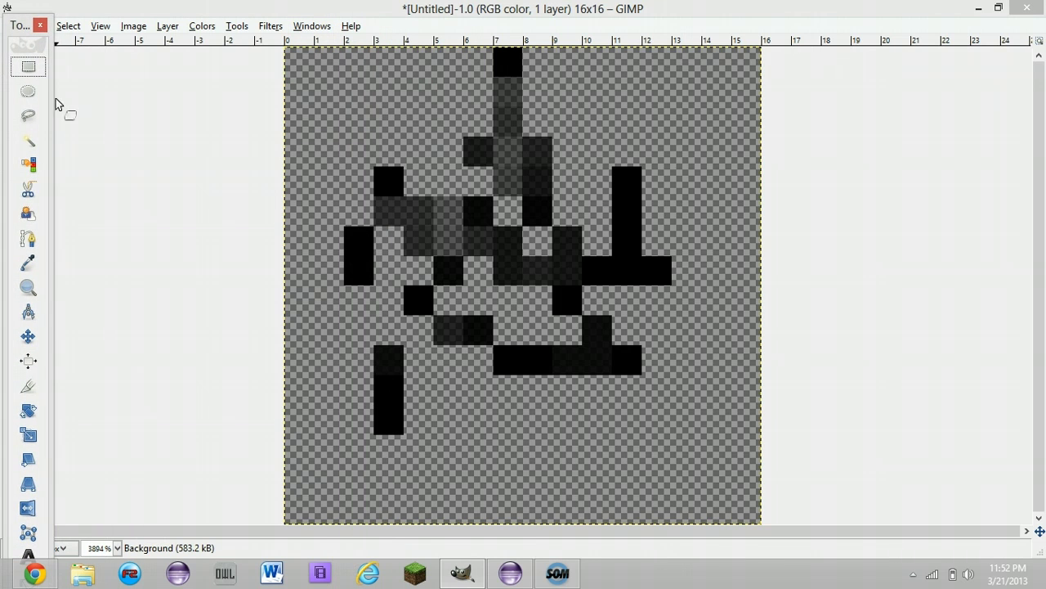
left_click_drag(54, 127, 164, 127)
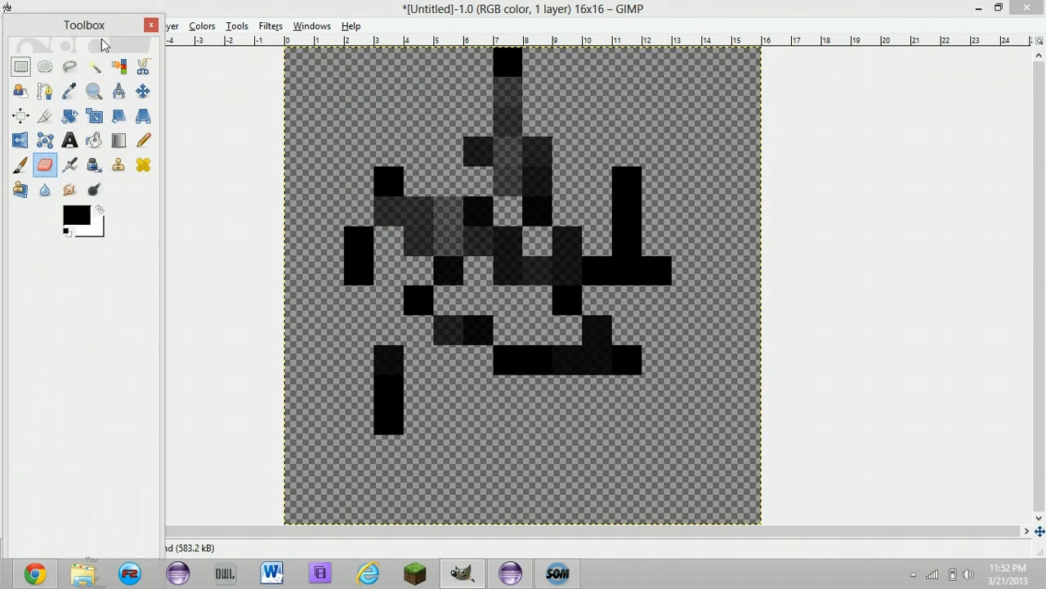
left_click_drag(105, 26, 111, 103)
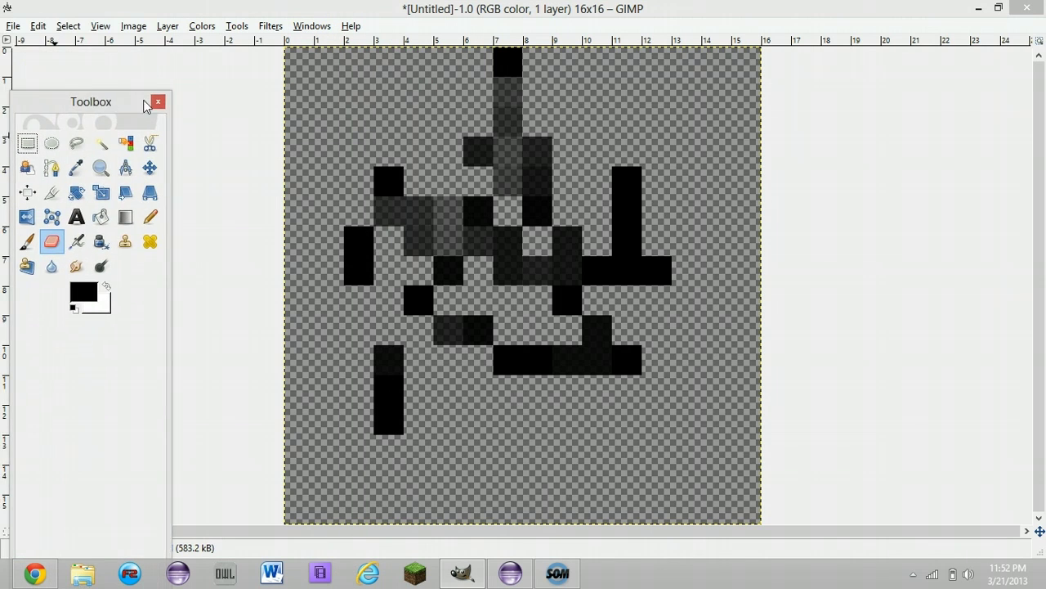
Step: Open Windows > Dockable Dialogs > Tool Presets and place the panel right of the canvas
left_click(312, 26)
left_click(327, 27)
left_click(331, 28)
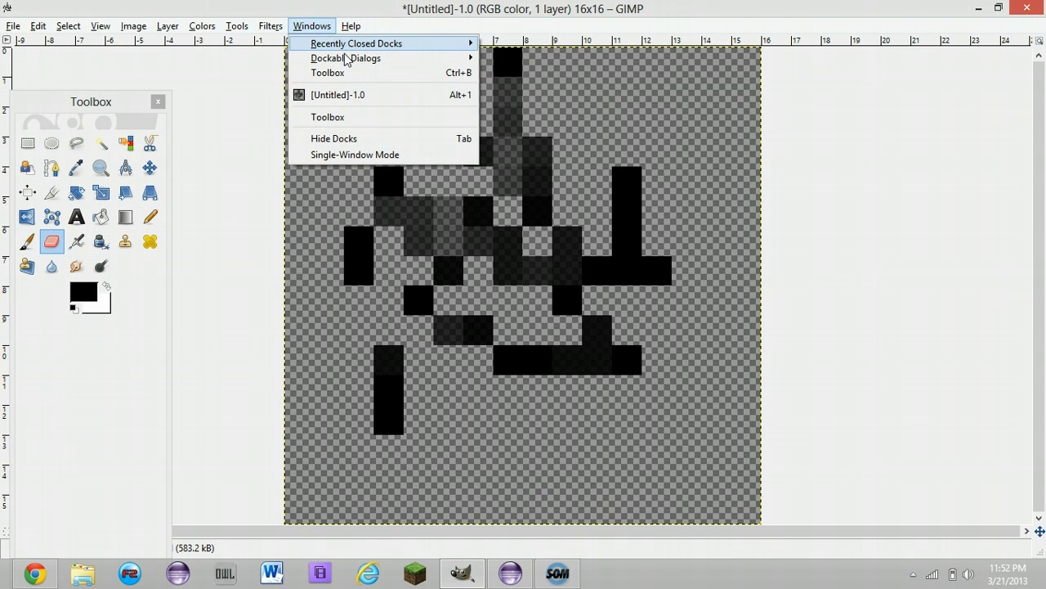
mouse_move(346, 58)
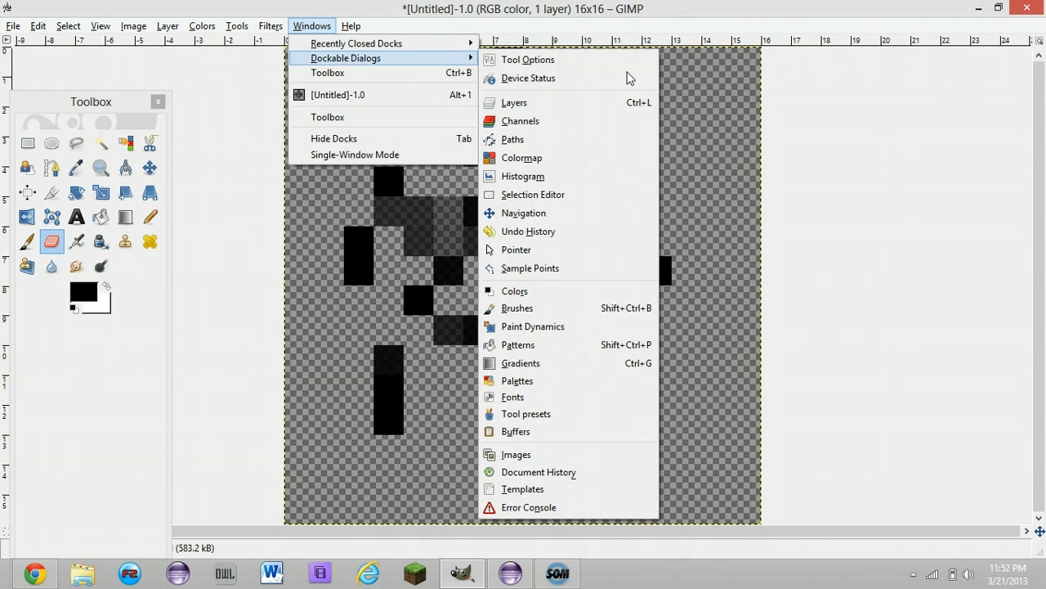
left_click(544, 414)
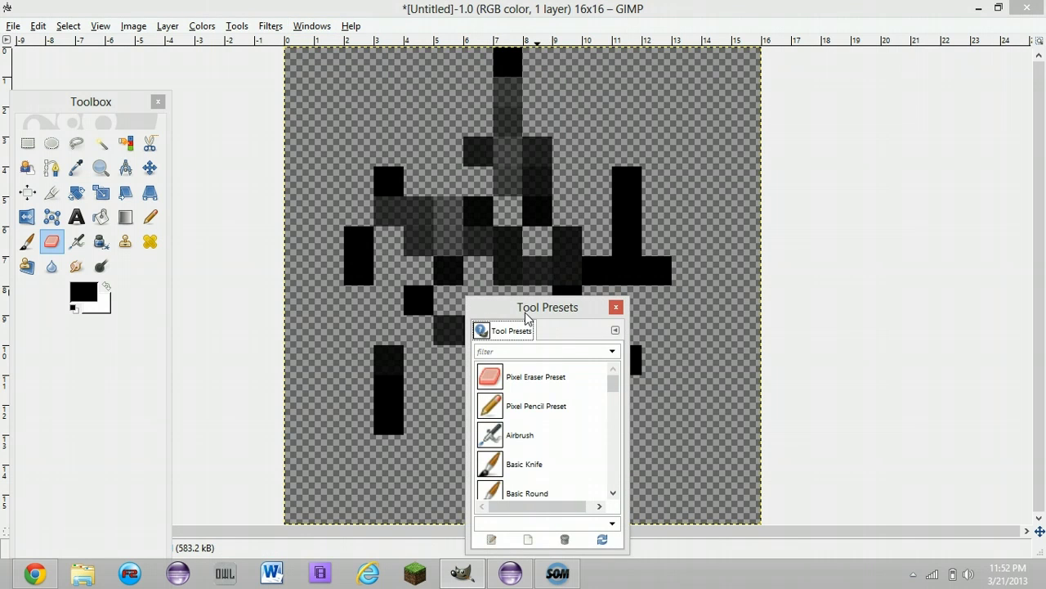
left_click_drag(532, 313, 920, 197)
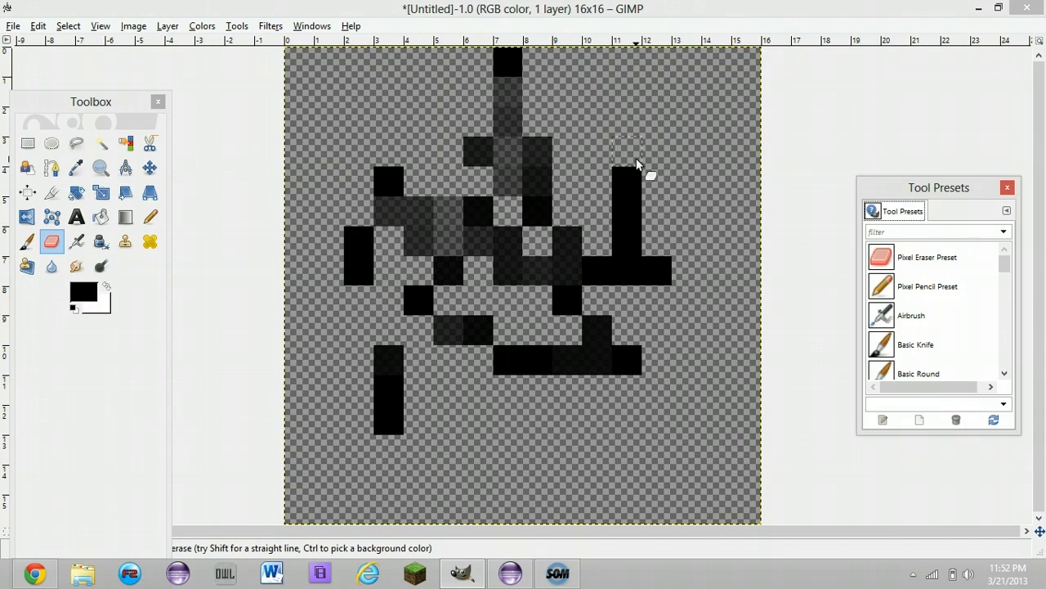
Step: Scatter black pixels with Pixel Pencil Preset, erase four with Pixel Eraser Preset, then Delete everything
left_click(890, 293)
mouse_move(508, 269)
left_mouse_down()
mouse_move(631, 289)
mouse_move(666, 355)
mouse_move(396, 133)
mouse_move(730, 281)
mouse_move(439, 444)
mouse_move(731, 106)
left_mouse_up()
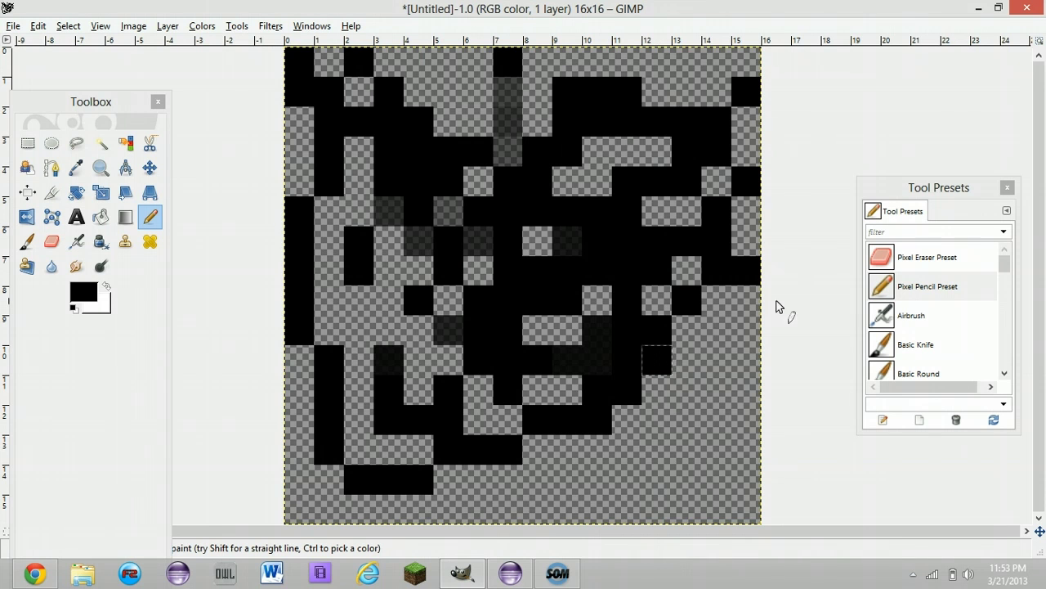
left_click(889, 262)
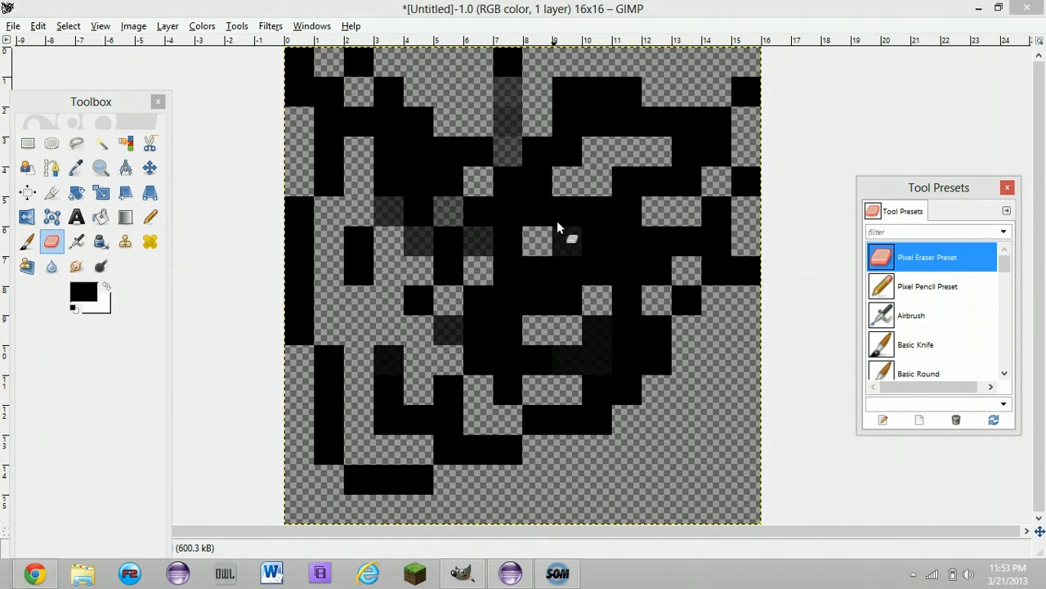
left_click(479, 152)
left_click(508, 330)
left_click(564, 358)
left_click(445, 209)
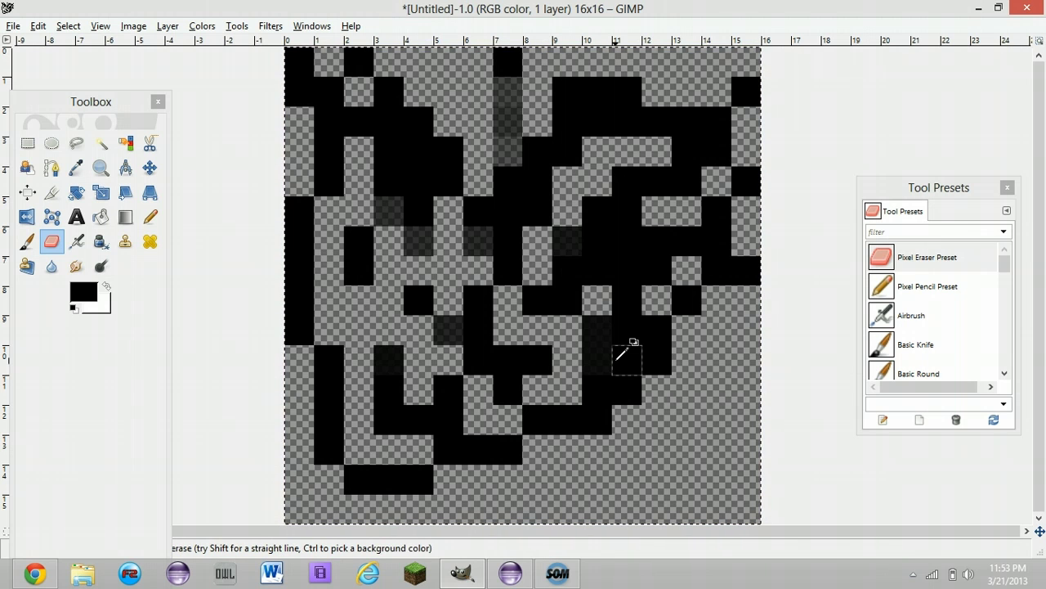
key("Delete")
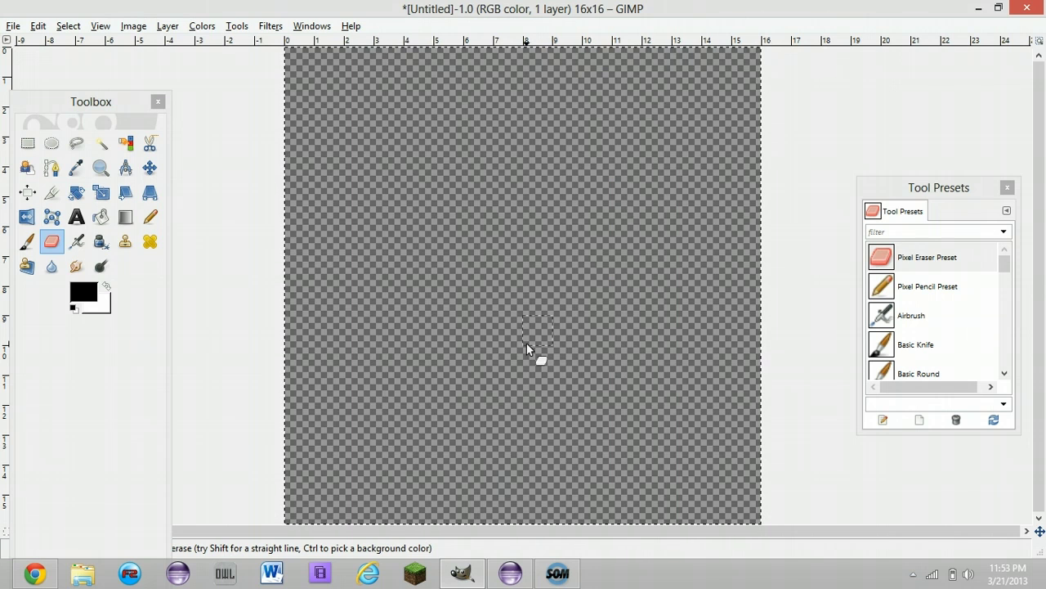
Step: Load Pixel Pencil Preset, paint two test pixels, then undo them to keep the canvas blank
left_click(882, 288)
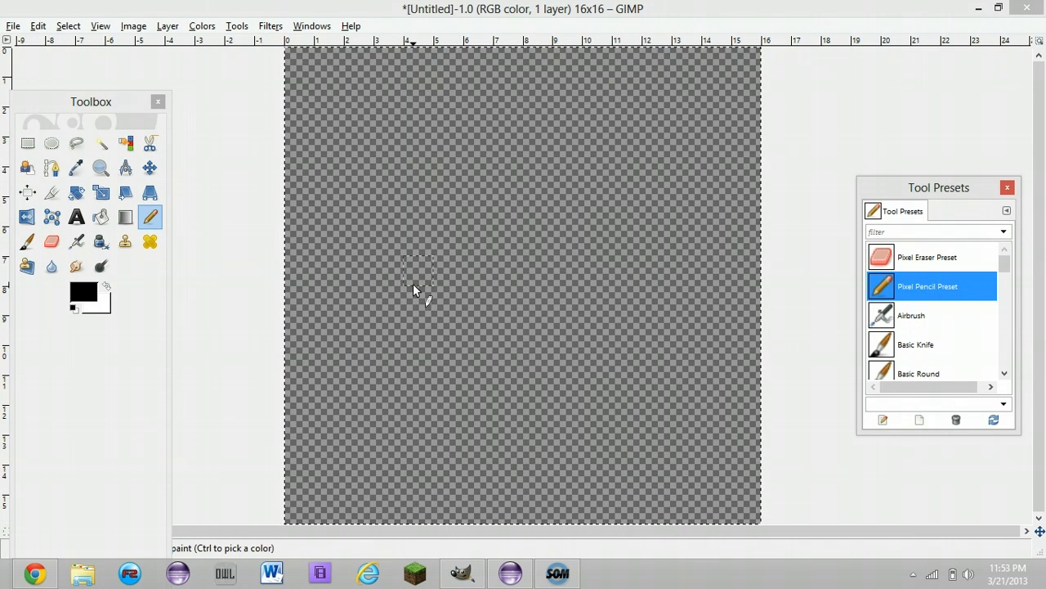
left_click(419, 360)
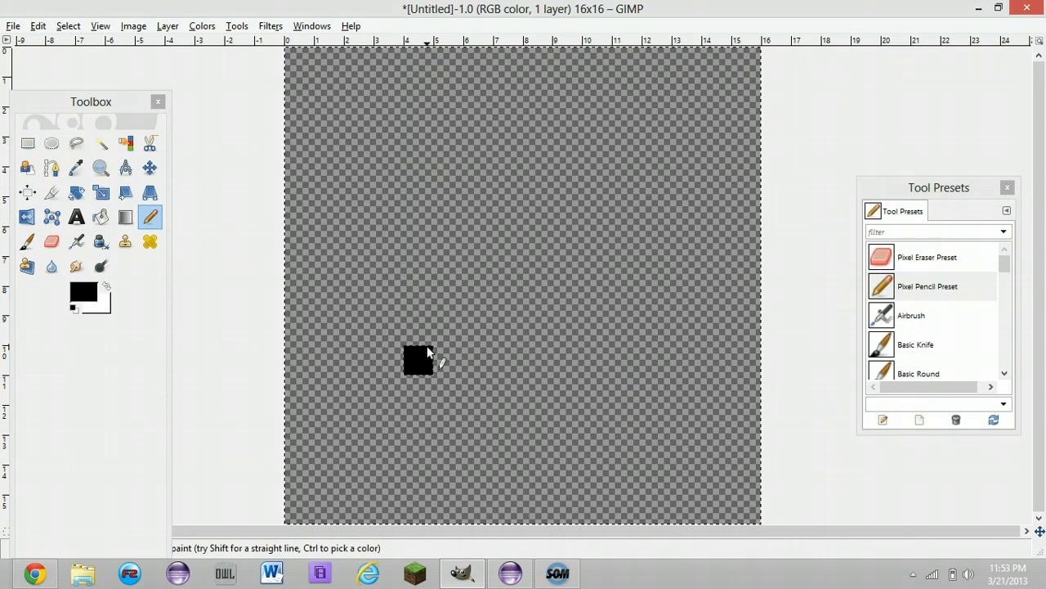
left_click(512, 266)
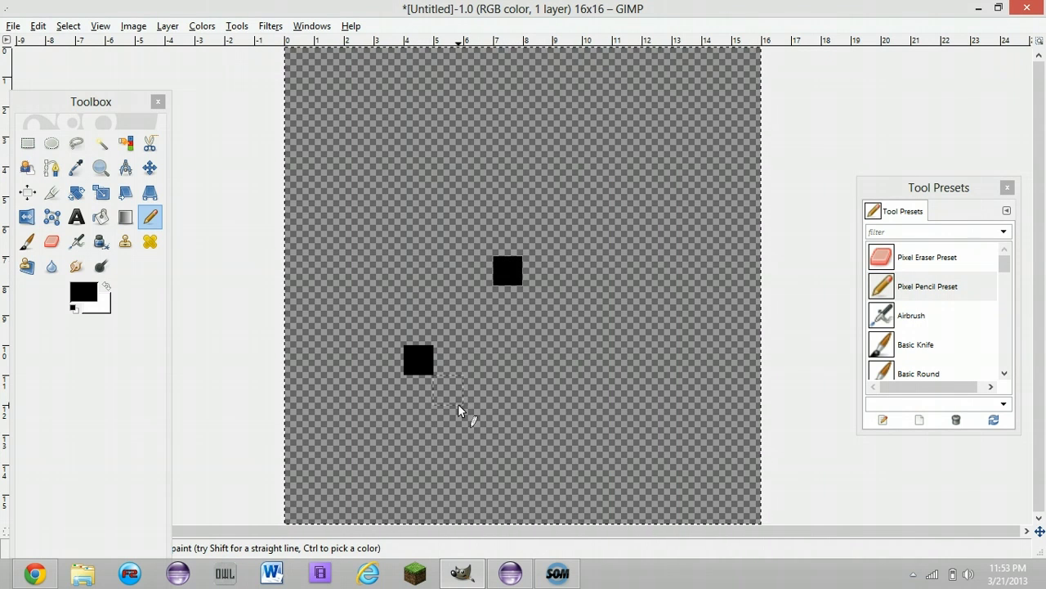
key("ctrl+z")
key("ctrl+z")
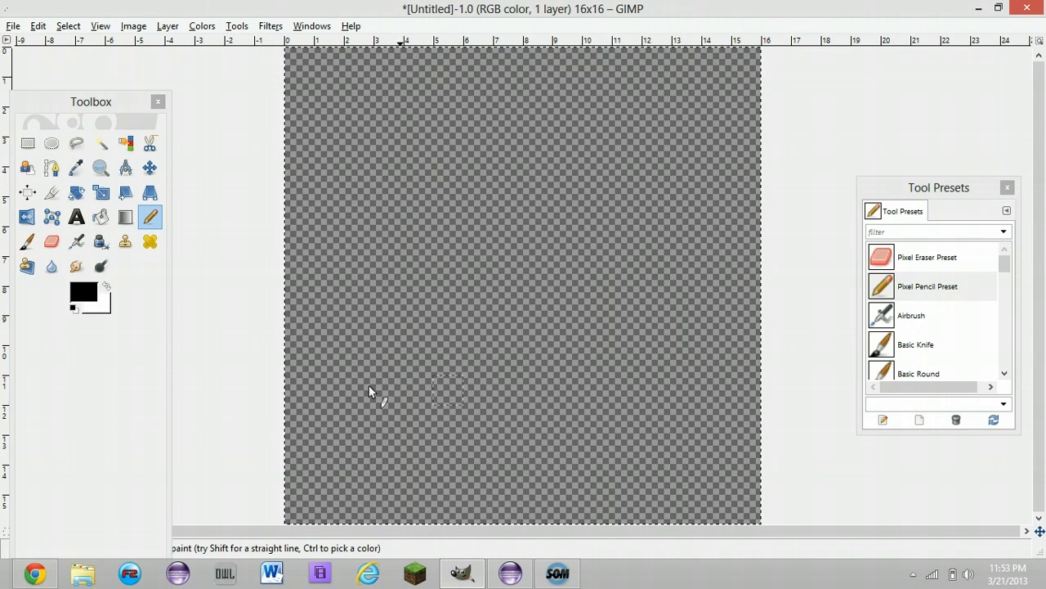
Step: Set the foreground colour to bright red f30000 and undo a stray test pixel
left_click(82, 294)
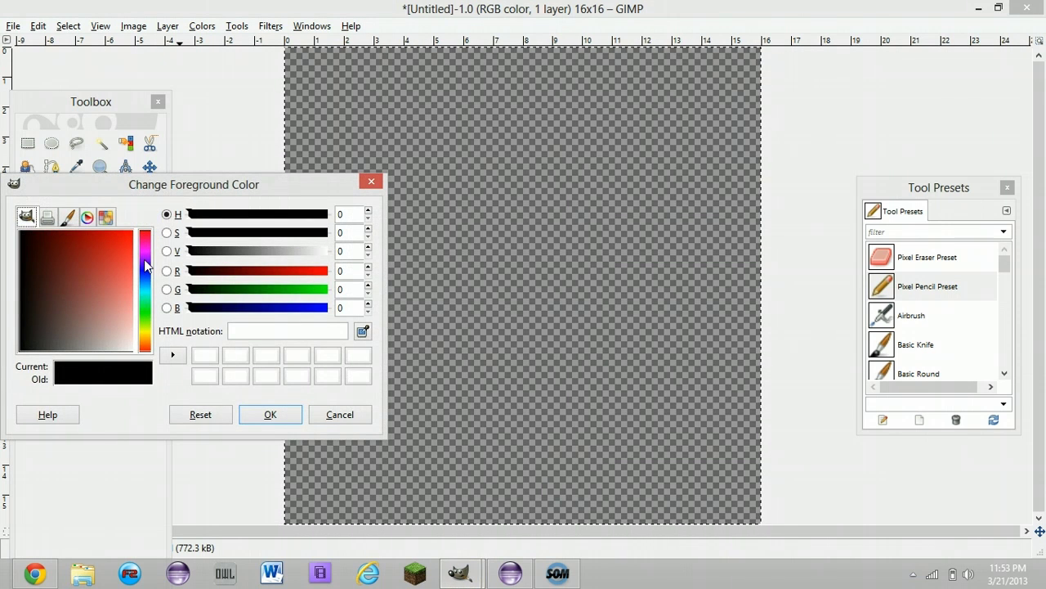
left_click_drag(144, 259, 134, 236)
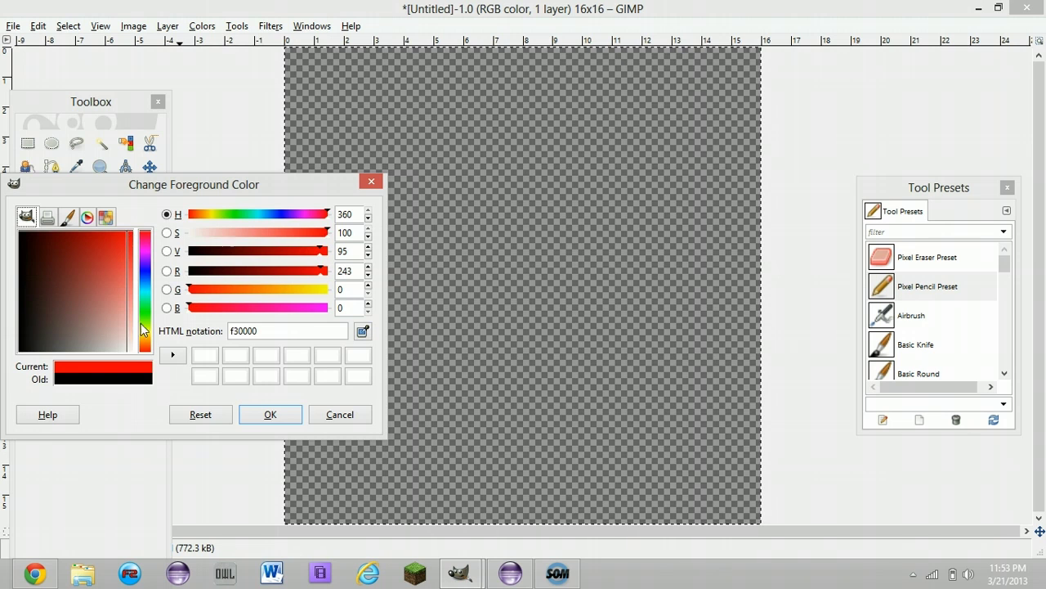
left_click(269, 415)
left_click(395, 323)
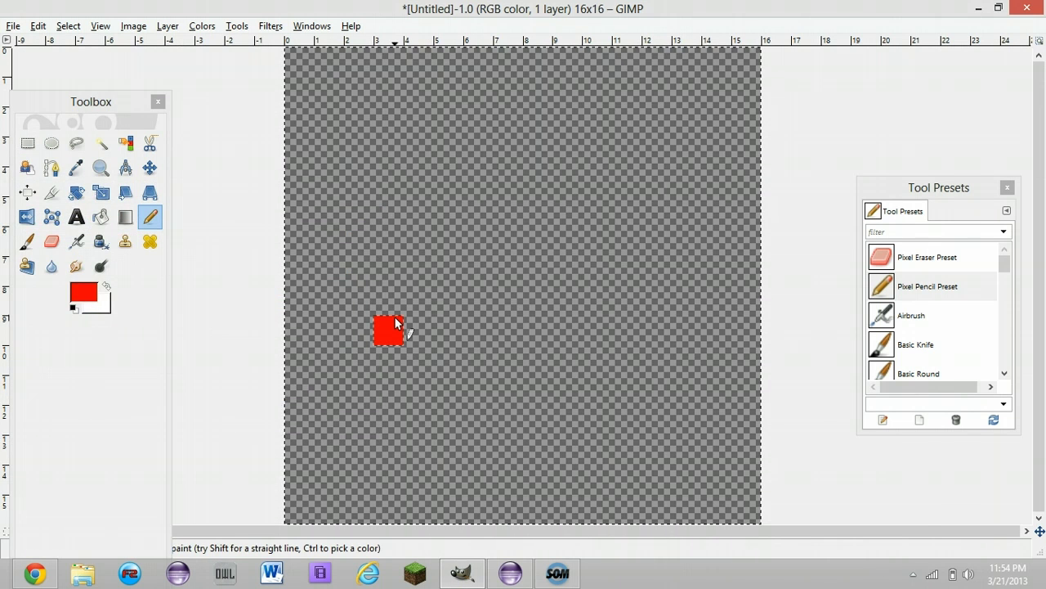
key("ctrl+z")
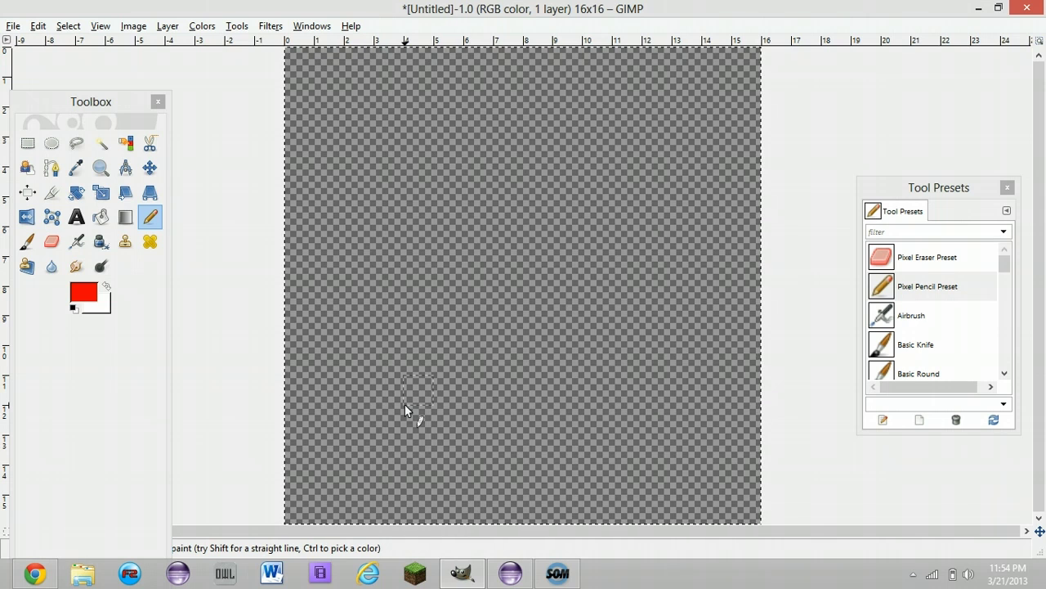
Step: Hand-place three red diagonal pixels from the bottom-left corner, then undo them
left_click(326, 479)
left_click(358, 448)
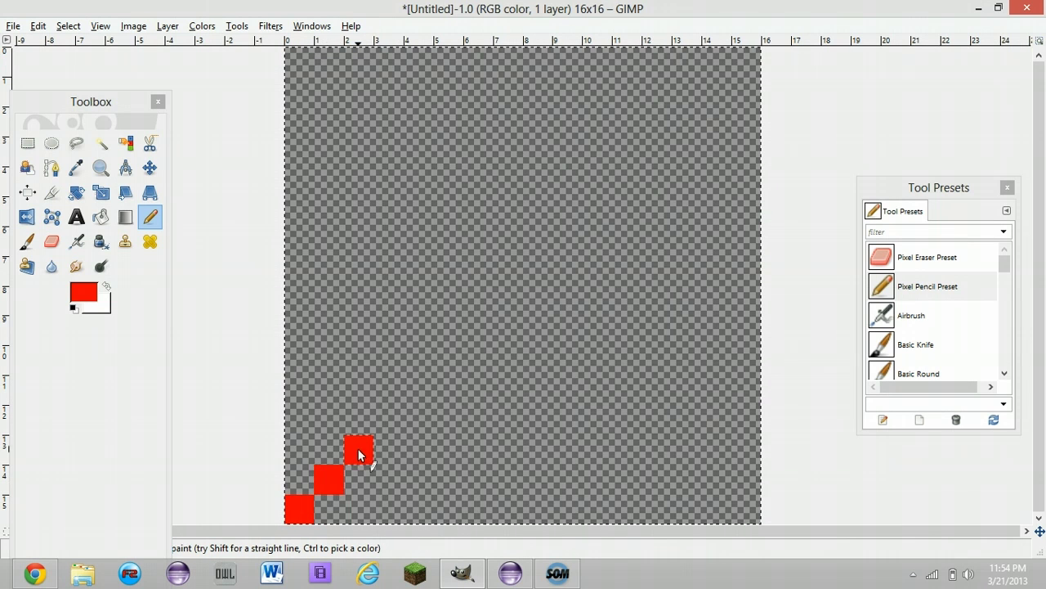
left_click(389, 419)
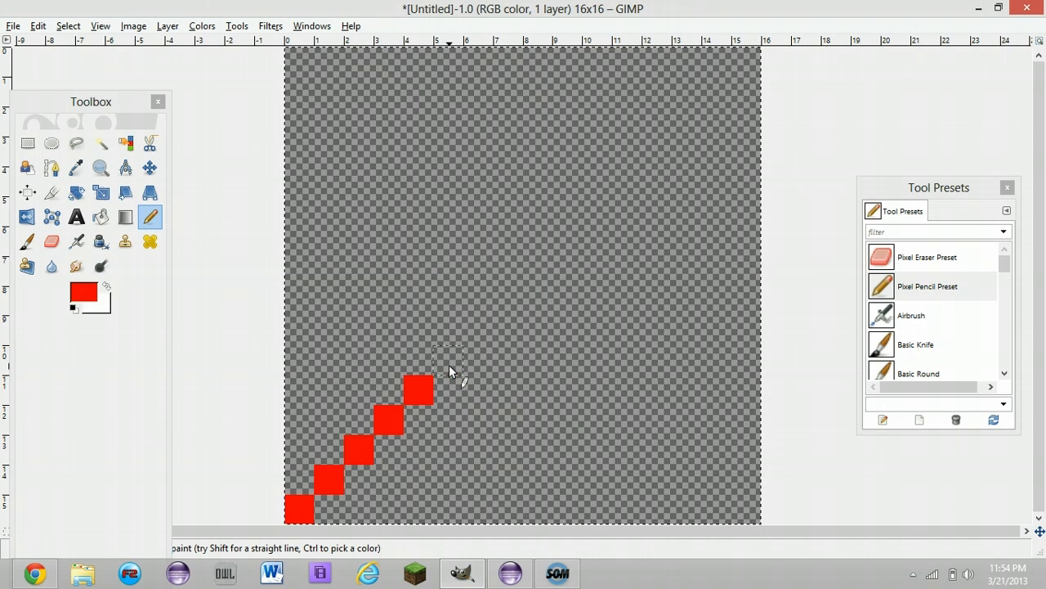
key("ctrl+z")
key("ctrl+z")
key("ctrl+z")
key("ctrl+z")
key("ctrl+z")
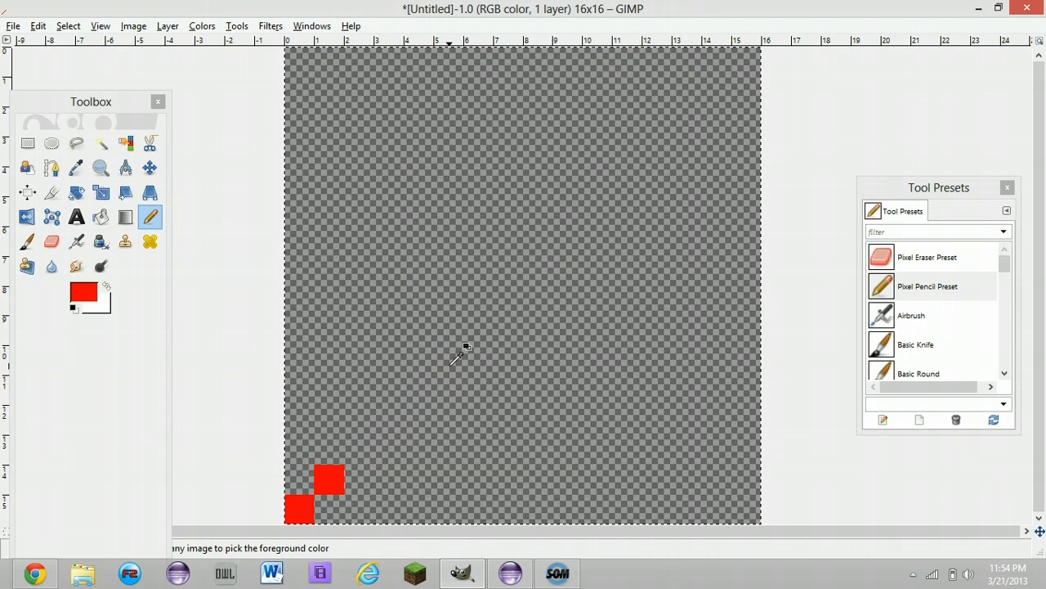
Step: Shift-click from the bottom-left to top-right pixel to draw the red diagonal, undoing a stray crossing line
left_click(299, 511)
key("shift")
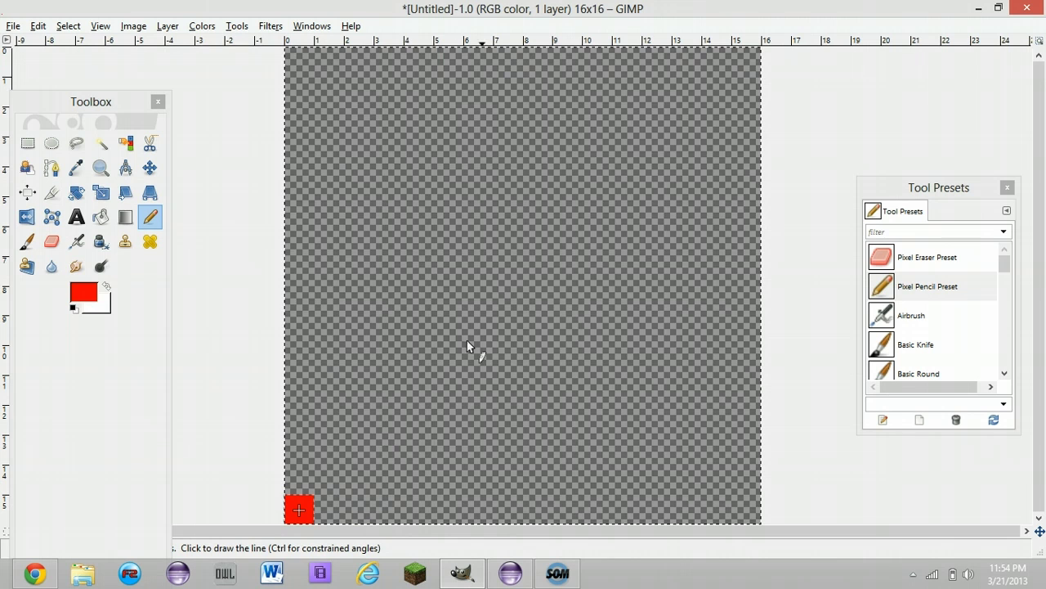
left_click(751, 57, "shift")
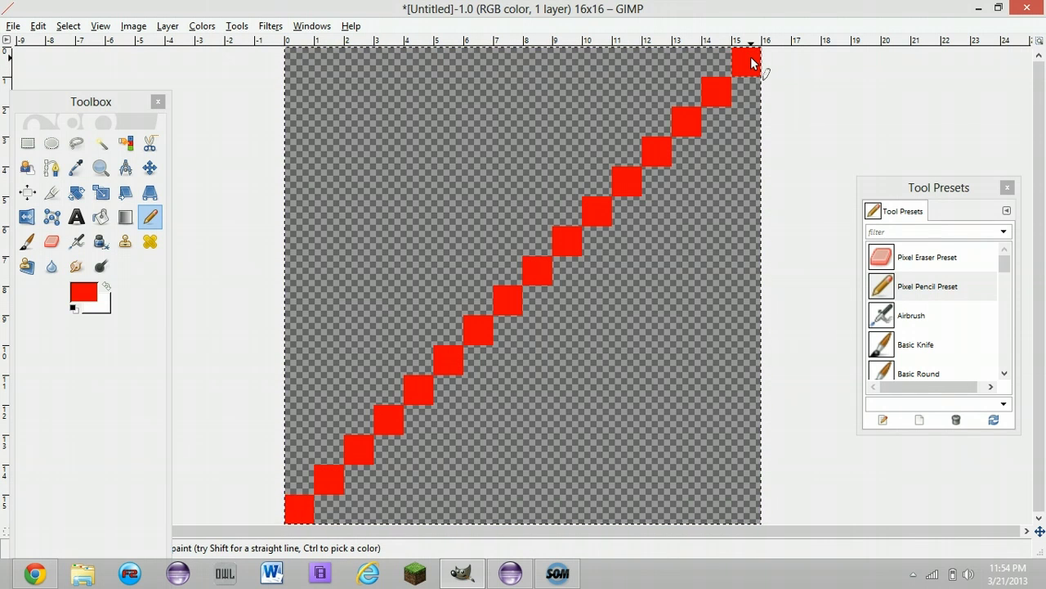
left_click(400, 157)
left_click(627, 362, "shift")
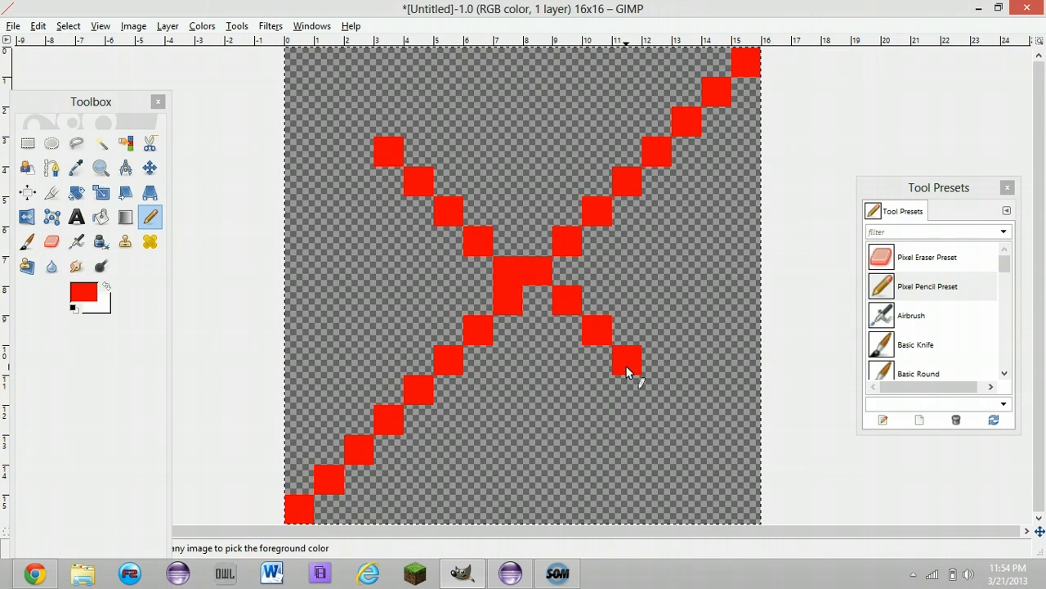
key("ctrl+z")
key("ctrl+z")
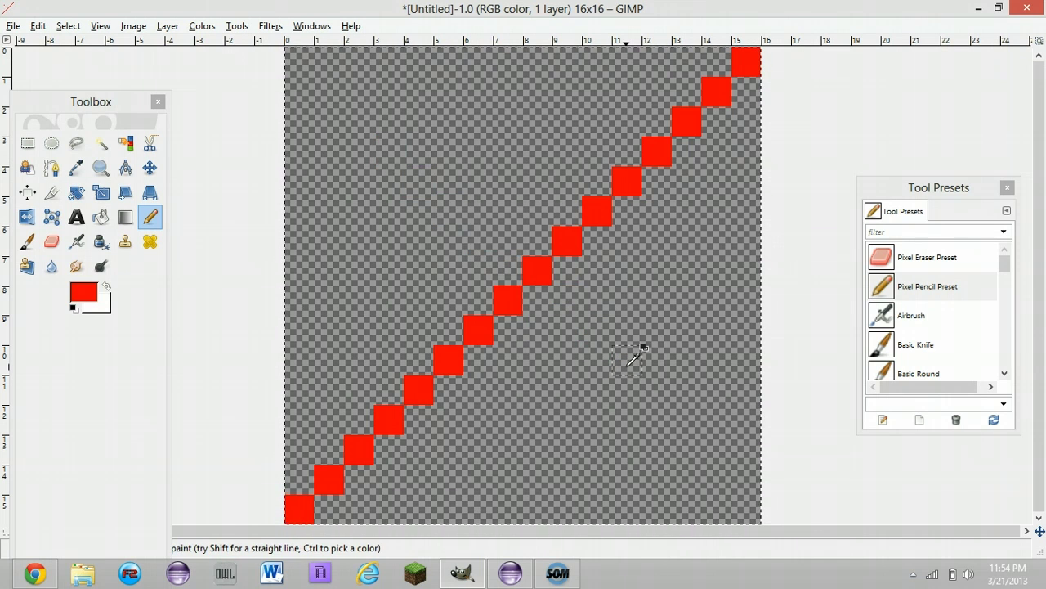
left_click(84, 292)
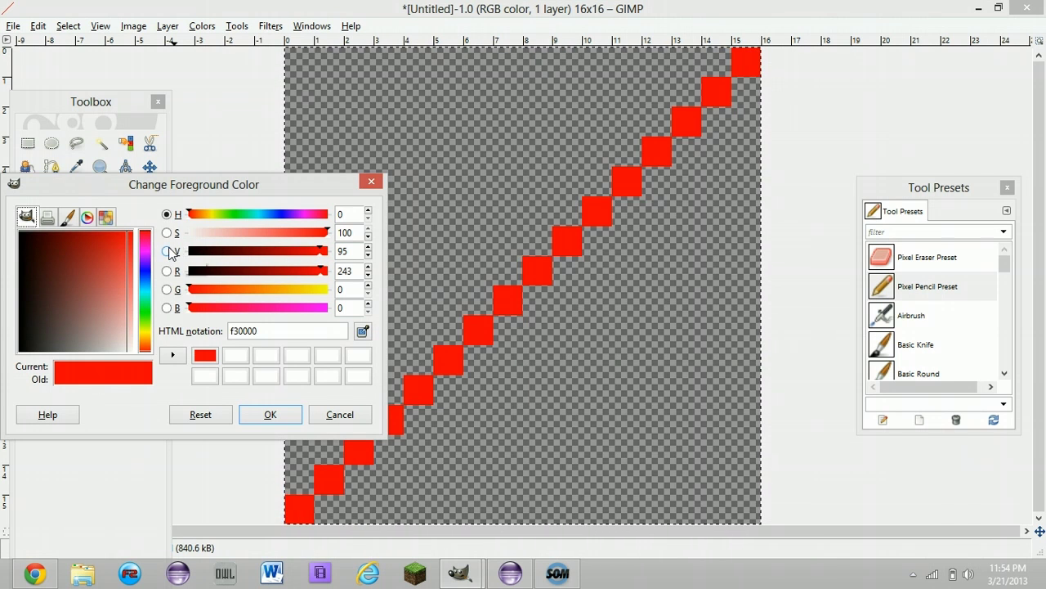
Step: Set the colour to dark red 980000 and shade pixels along both sides of the red diagonal
left_click_drag(317, 254, 272, 251)
left_click(270, 414)
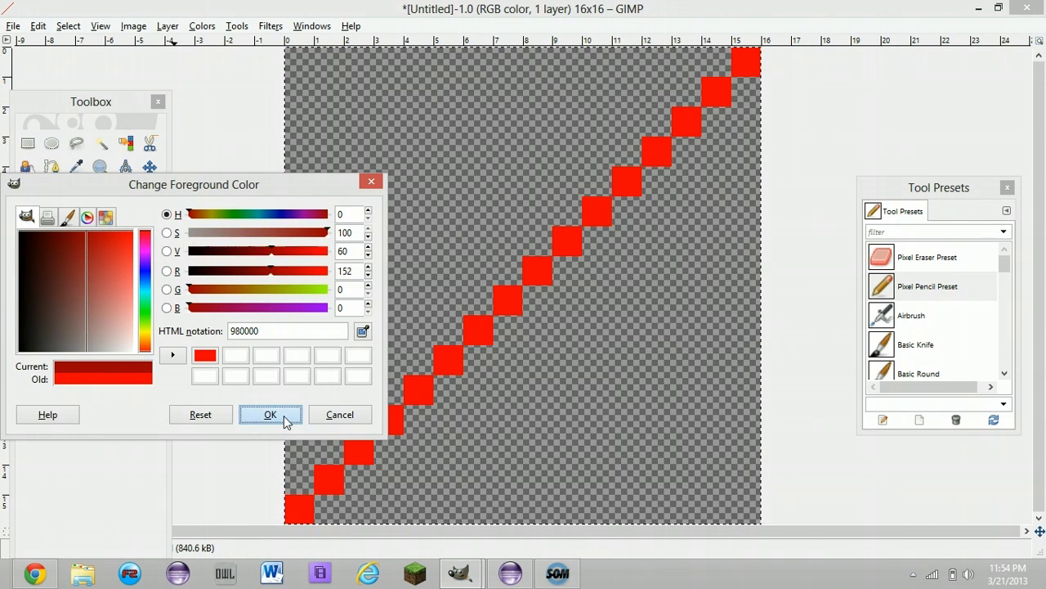
left_click(298, 480)
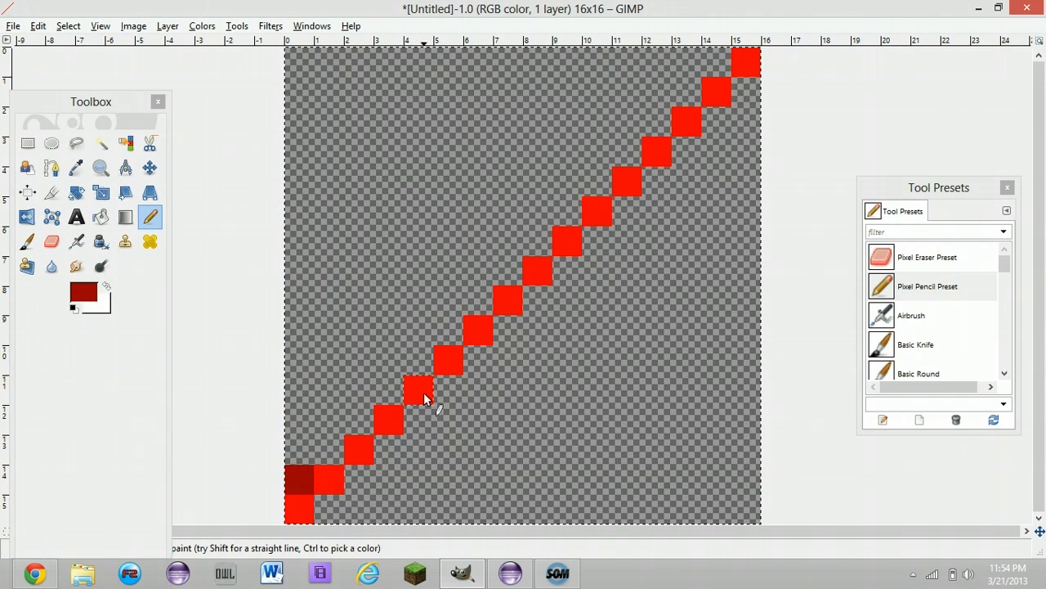
left_click(726, 62, "shift")
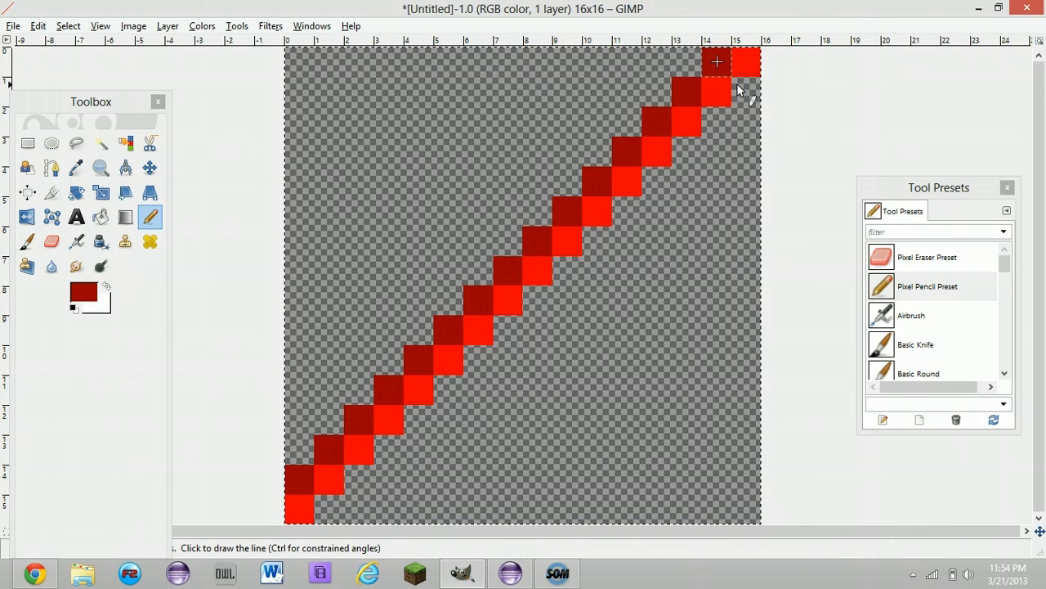
left_click(745, 91)
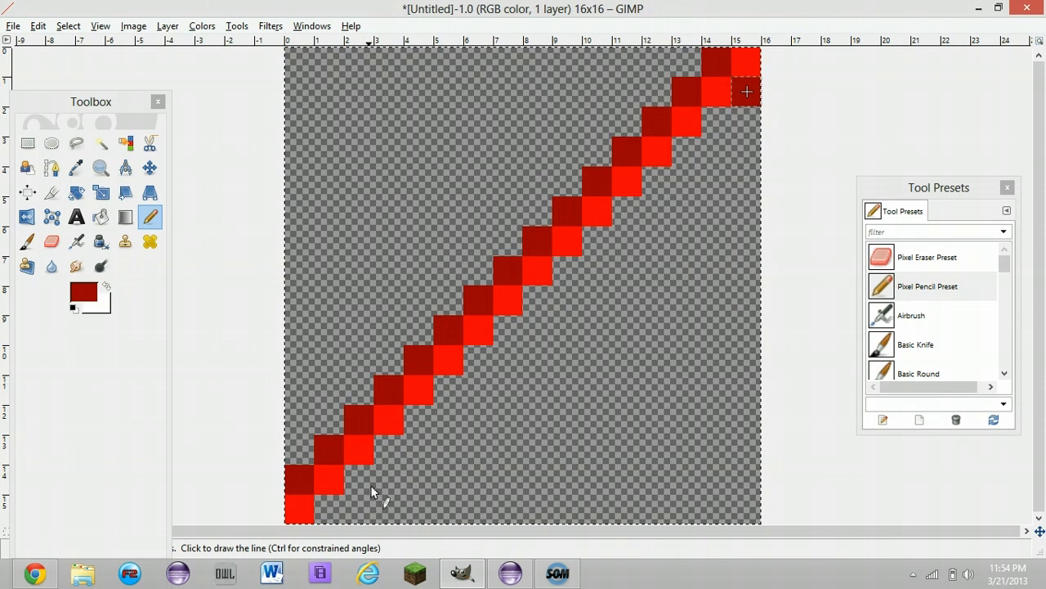
left_click(332, 505, "shift")
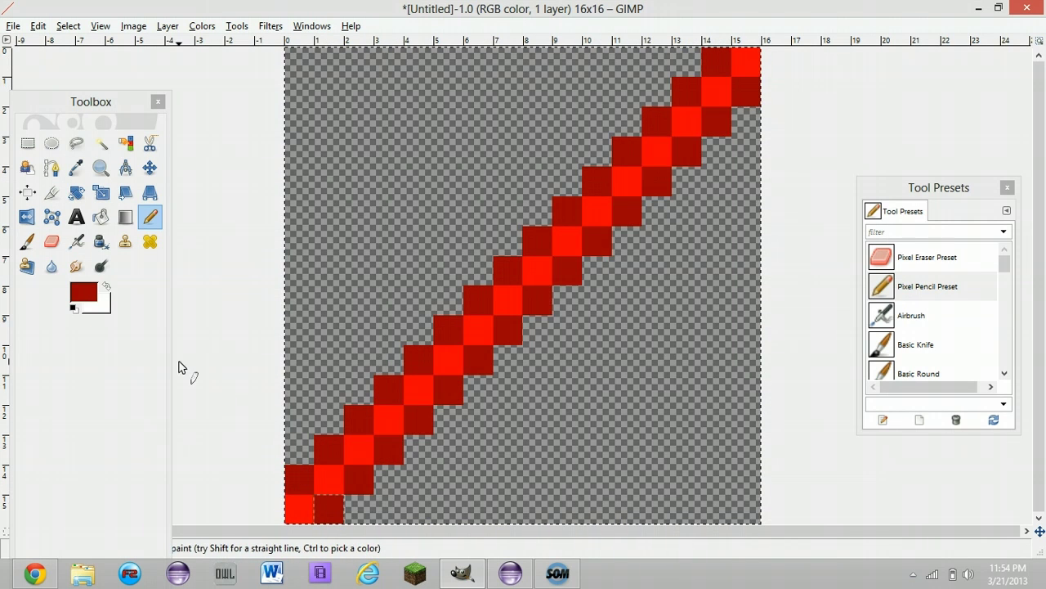
Step: Switch to near-black 2a0000 and outline the blade's upper-left and lower-right edges
left_click(90, 301)
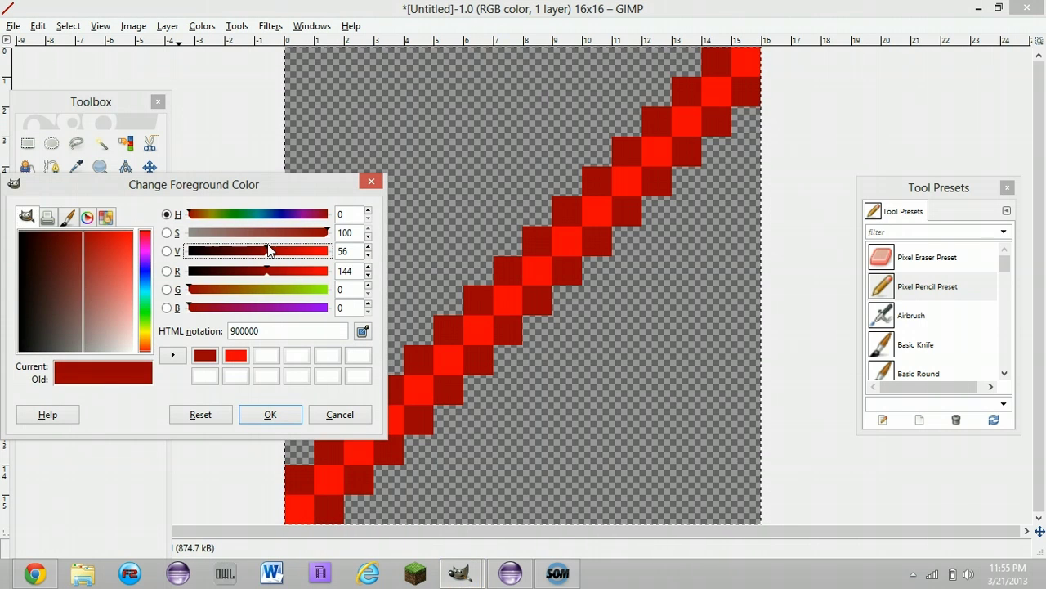
left_click_drag(267, 251, 211, 251)
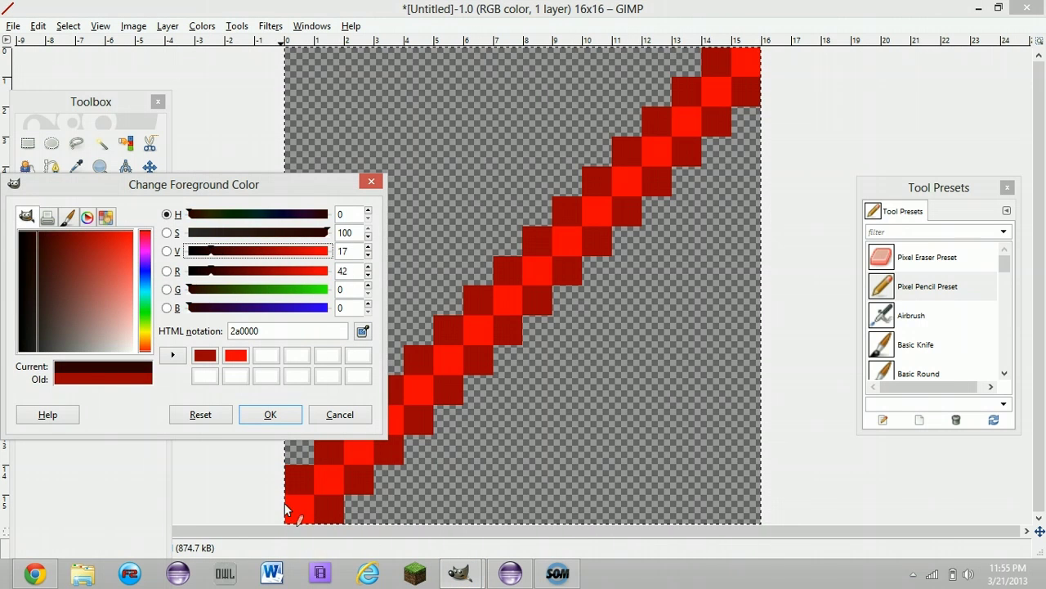
left_click(270, 415)
left_click(301, 452)
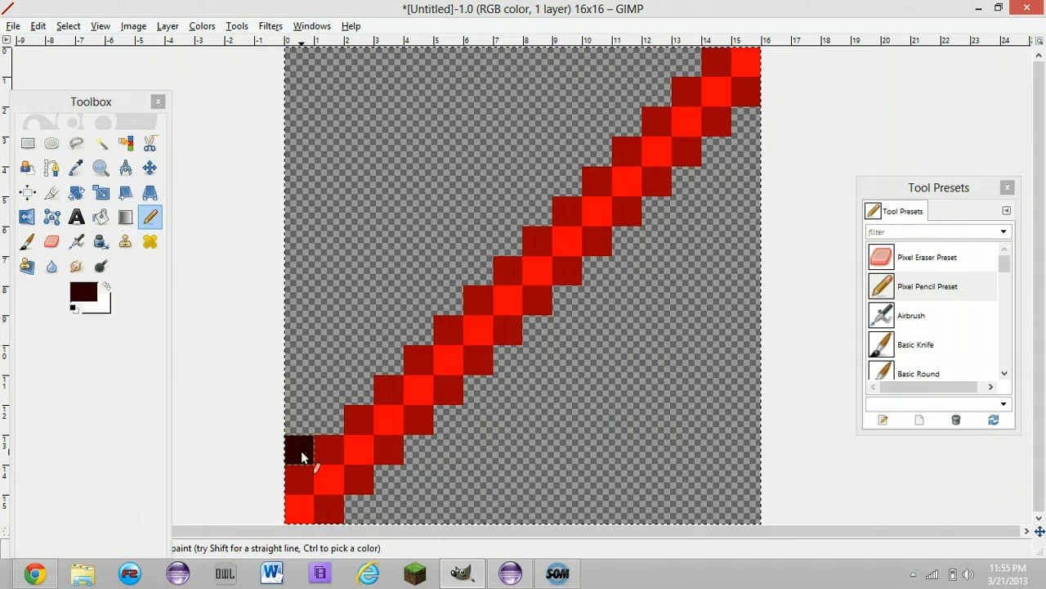
left_click(695, 54, "shift")
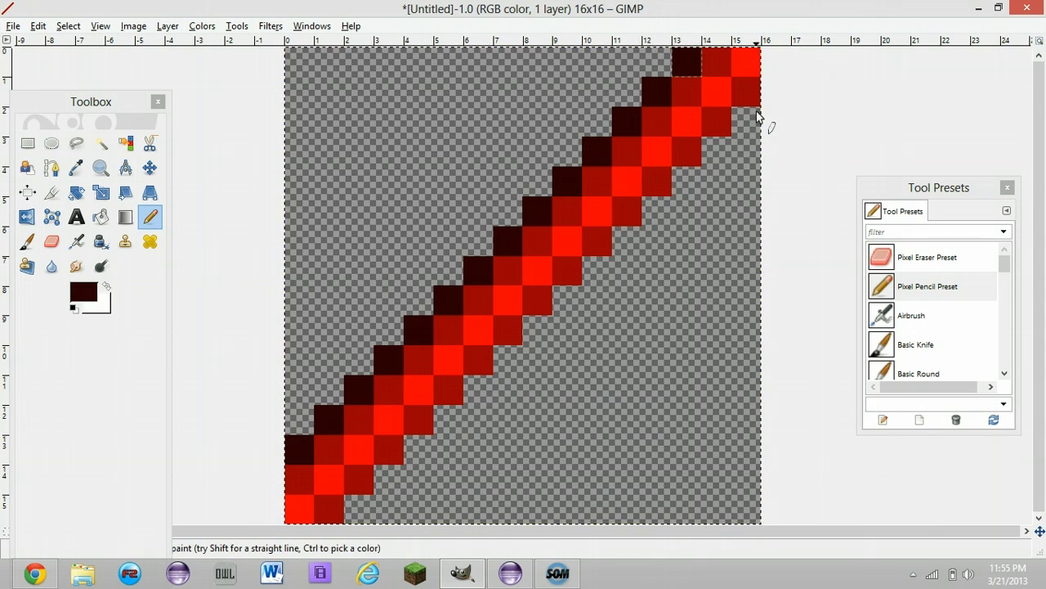
left_click(746, 121)
left_click(372, 507, "shift")
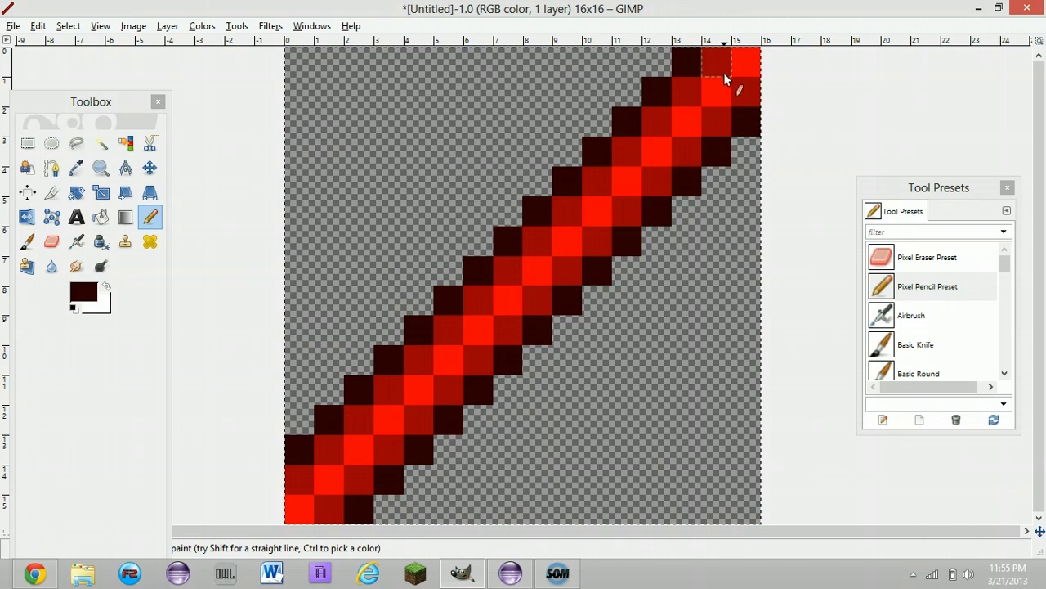
Step: Darken the tip and base pixels and thicken the dark outline along both blade edges
left_click_drag(723, 67, 737, 57)
left_click(745, 91)
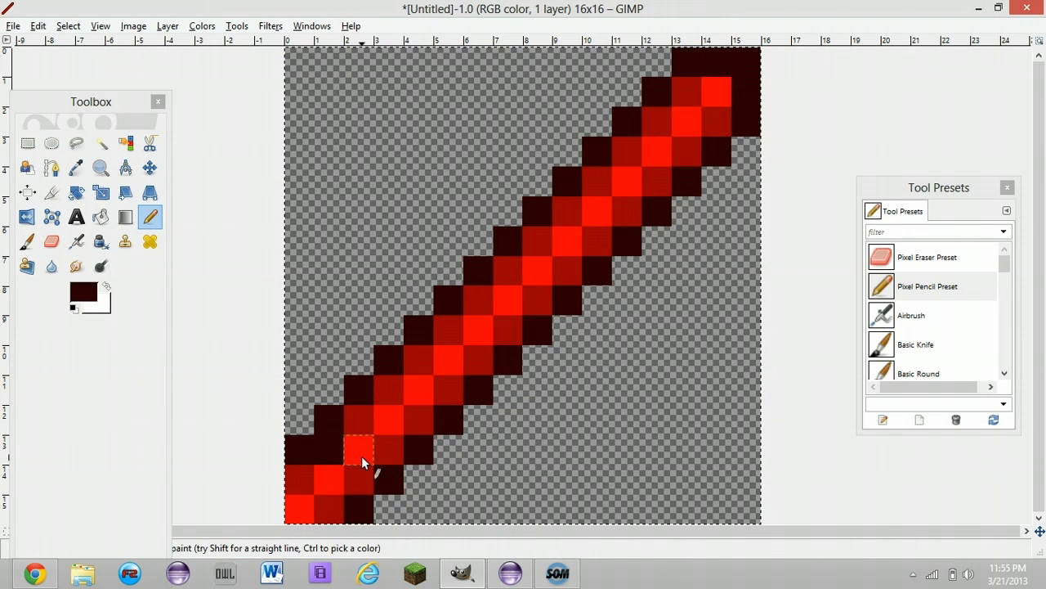
mouse_move(361, 455)
left_mouse_down()
mouse_move(324, 520)
mouse_move(299, 507)
left_mouse_up()
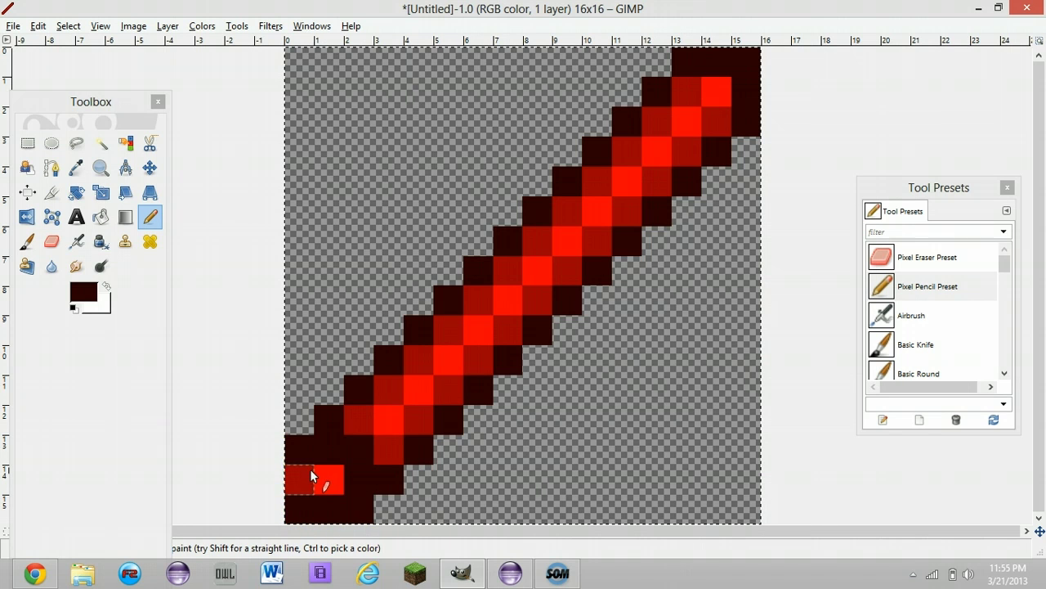
left_click(311, 473)
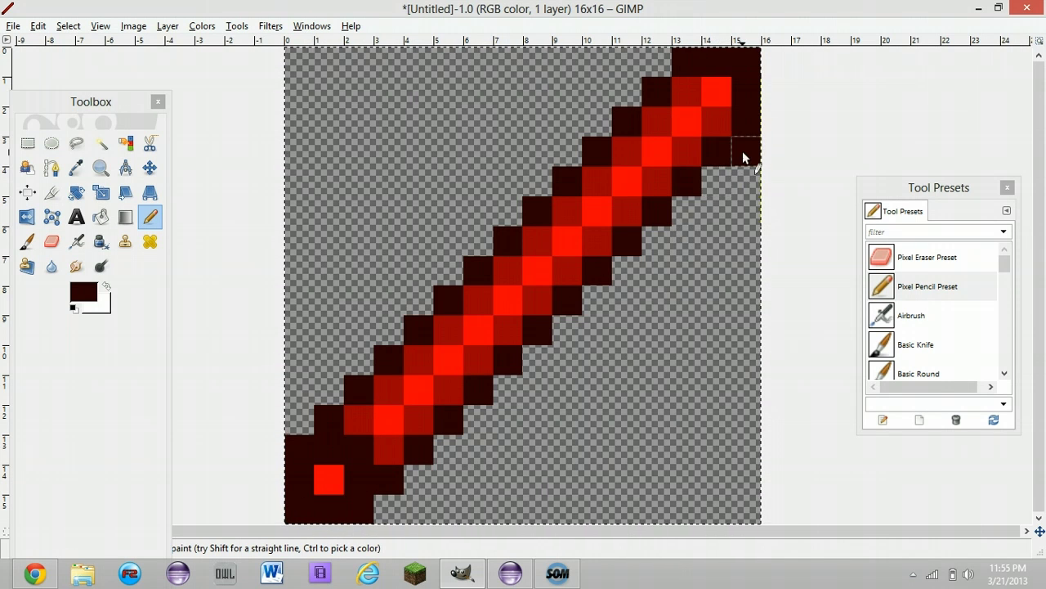
key("shift")
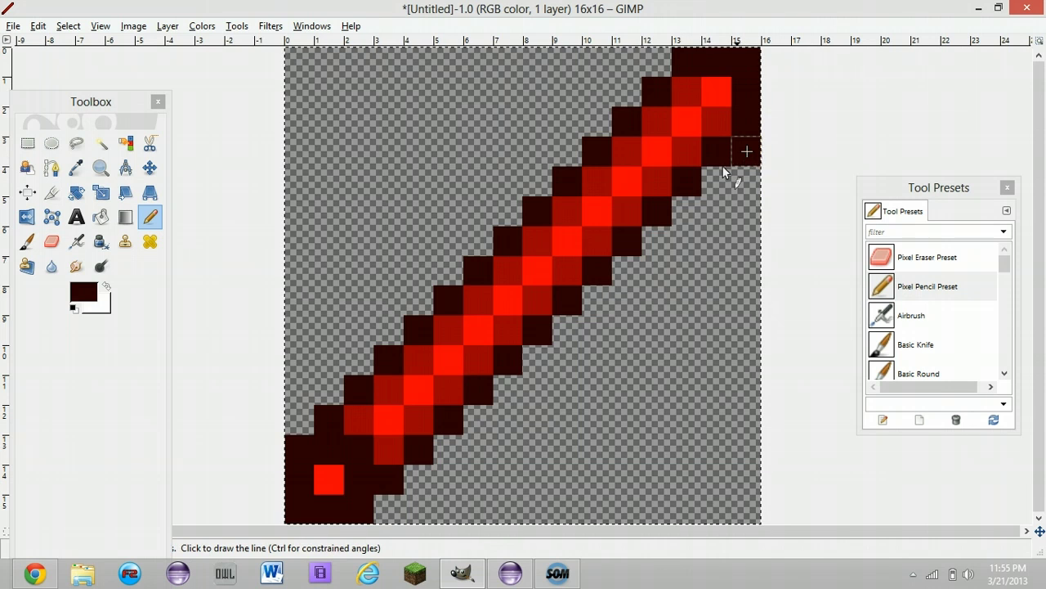
left_click(518, 377, "shift")
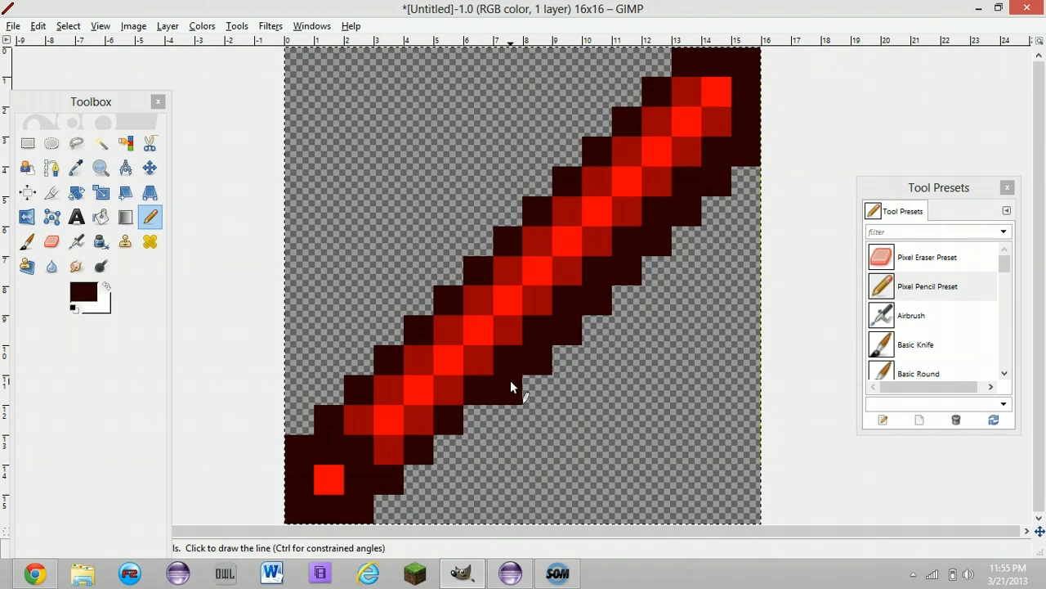
left_click(418, 315)
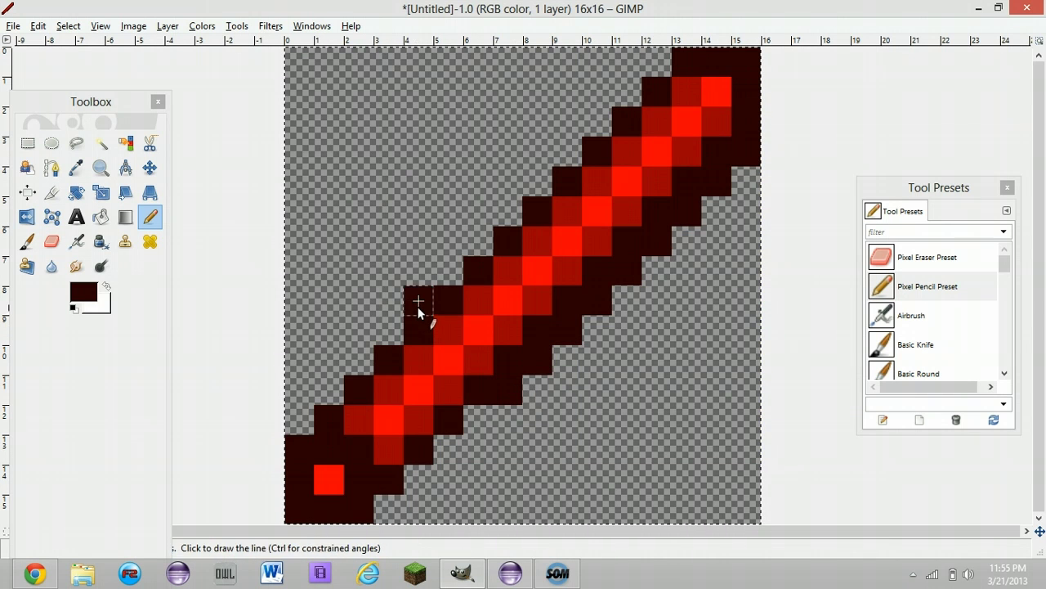
left_click(667, 57, "shift")
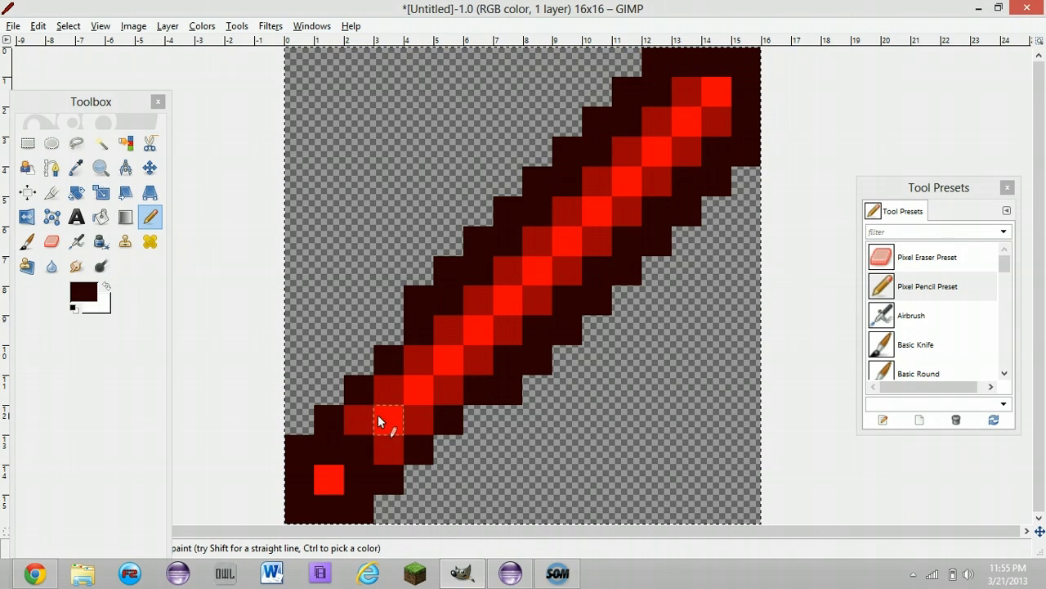
left_click(86, 298)
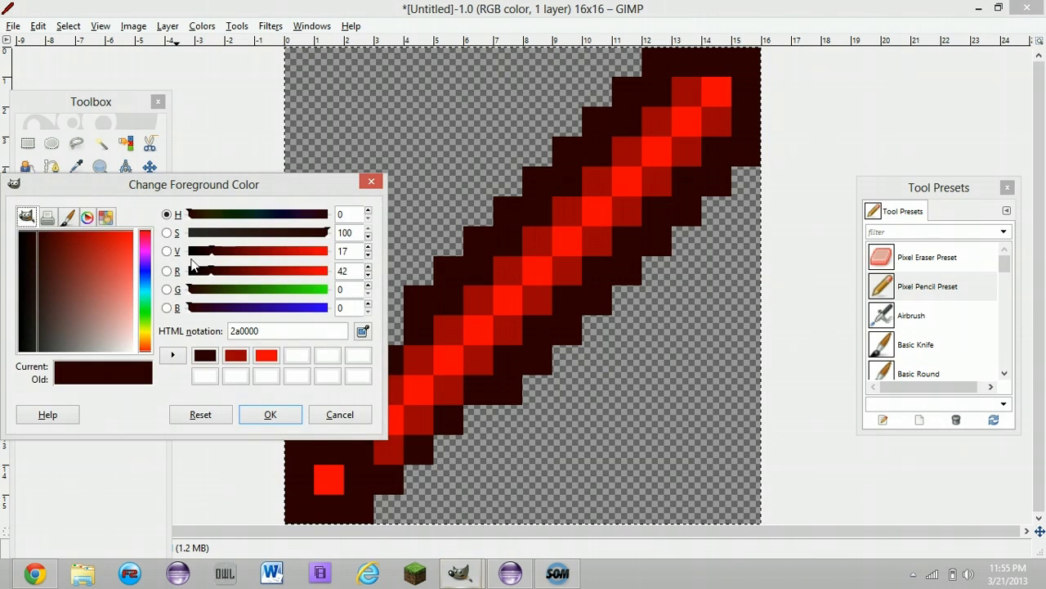
Step: Set the foreground colour to brown 5f3b03
left_click(145, 343)
left_click_drag(145, 343, 144, 345)
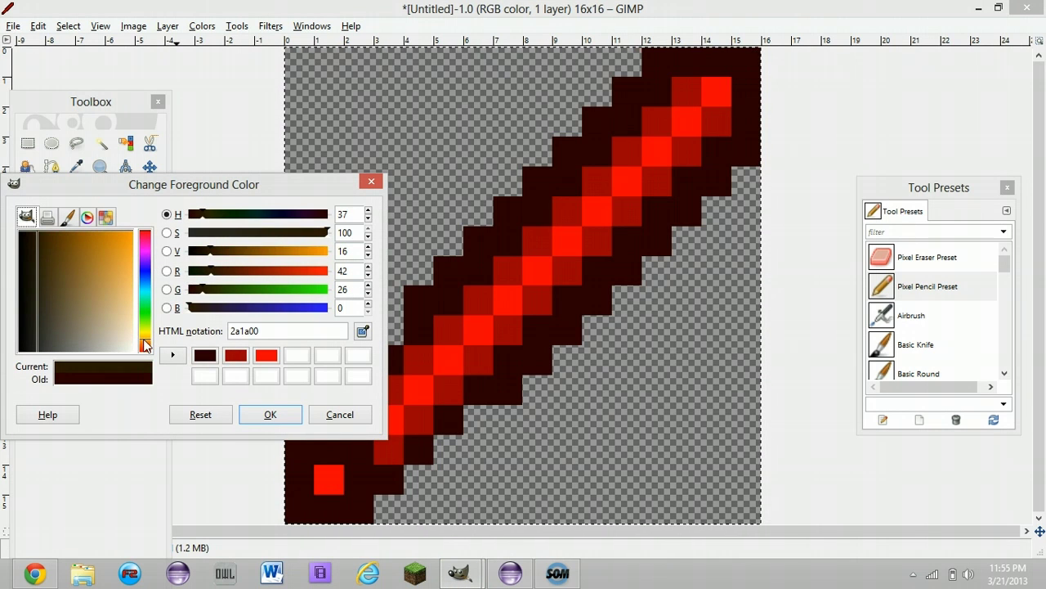
left_click_drag(83, 244, 61, 235)
left_click(270, 414)
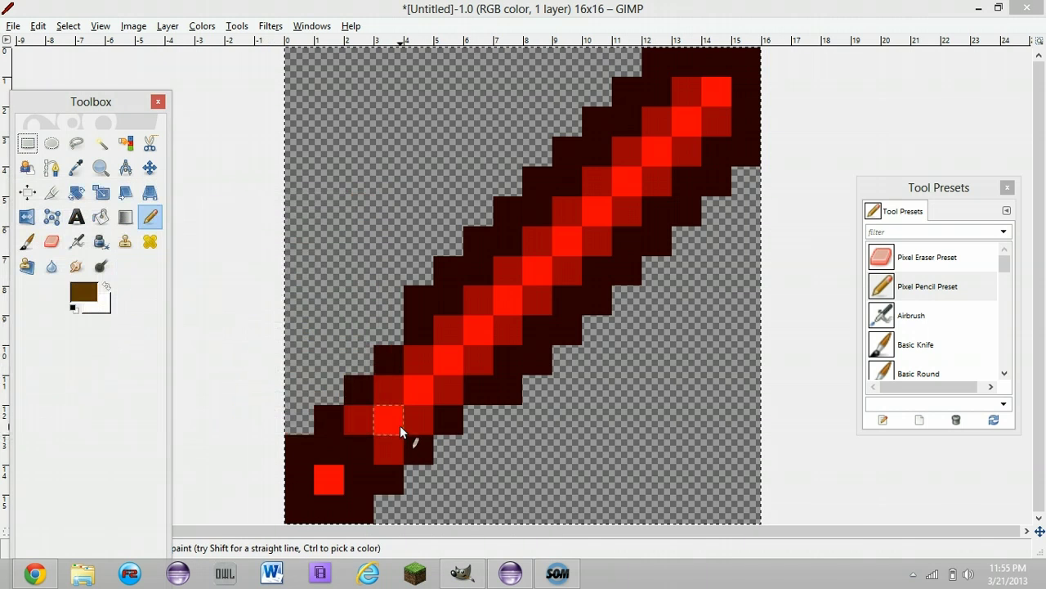
Step: Pencil the brown crossguard arms and handle pixels at the blade's lower-left end
left_click(392, 419)
mouse_move(382, 393)
left_mouse_down()
mouse_move(364, 397)
mouse_move(334, 364)
left_mouse_up()
left_click(426, 449)
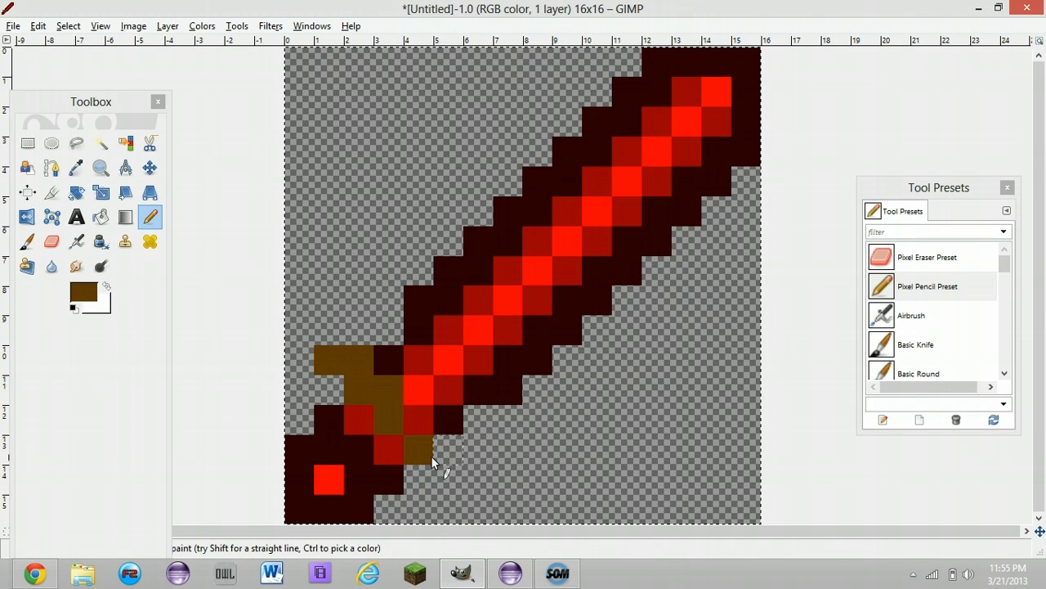
left_click(435, 475)
left_click(431, 472)
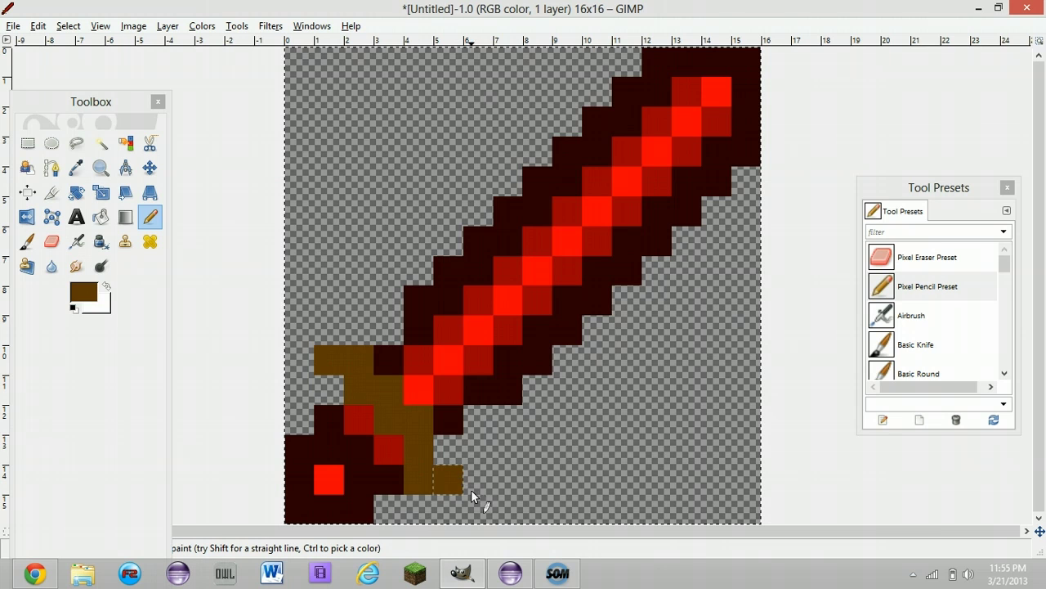
left_click(477, 481)
left_click(455, 458)
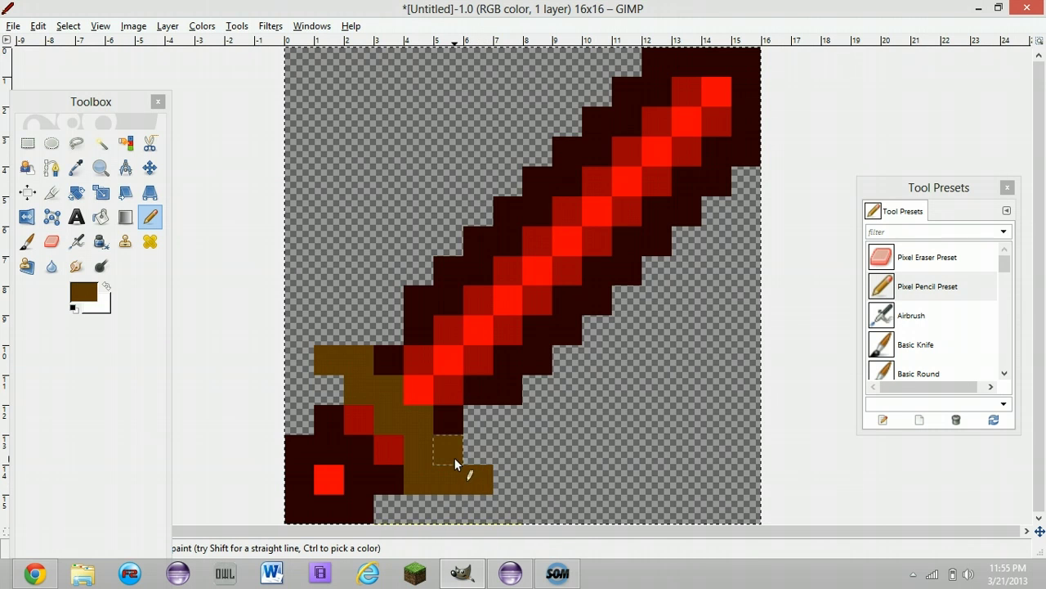
Step: Undo and erase stray brown pixels, then repaint the brown handle pixels below the hilt
key("ctrl+z")
key("ctrl+z")
key("ctrl+z")
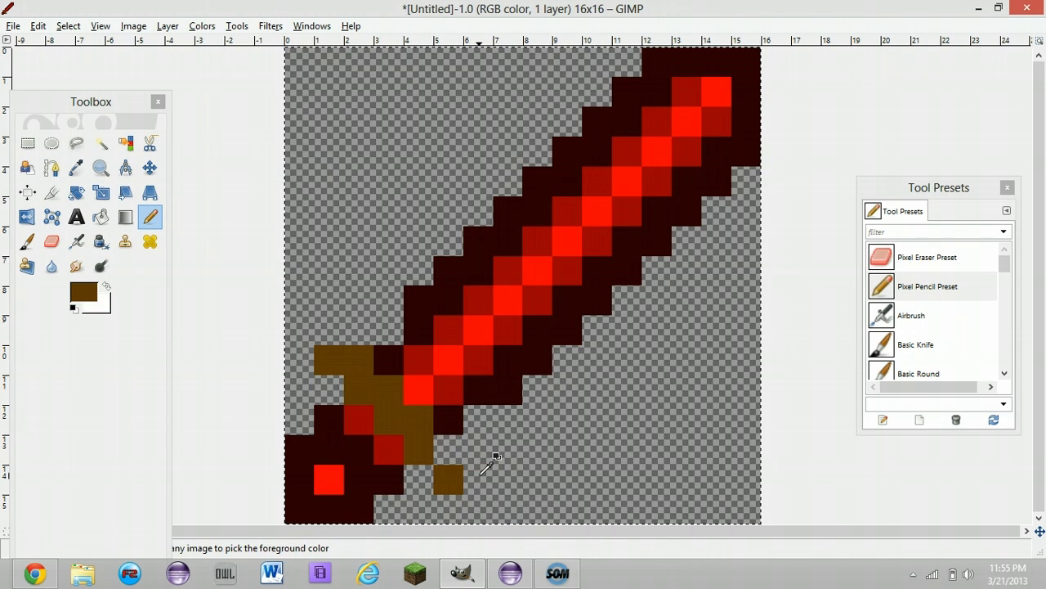
left_click(895, 260)
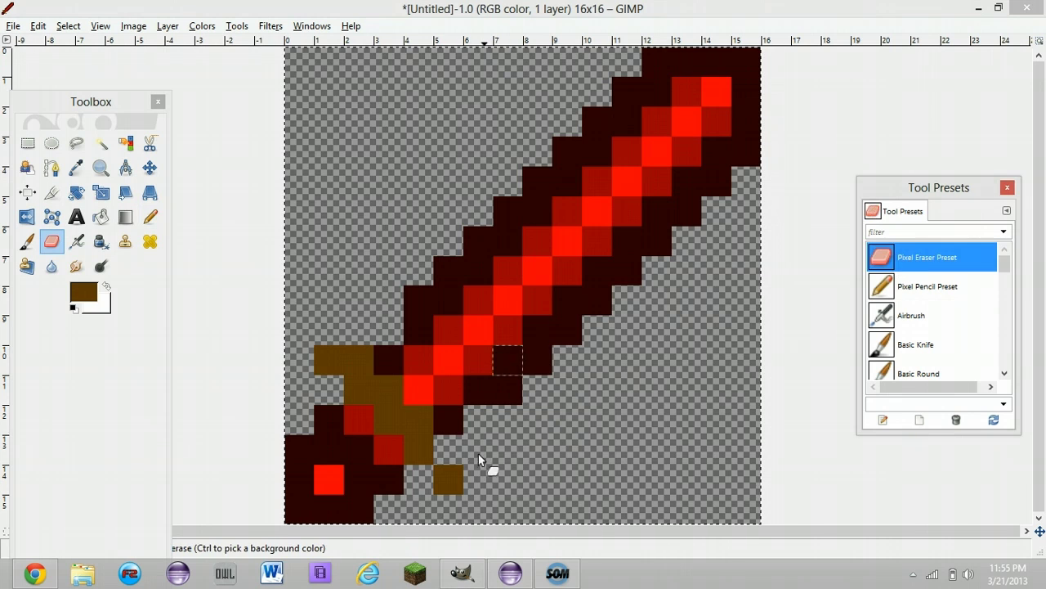
left_click(448, 474)
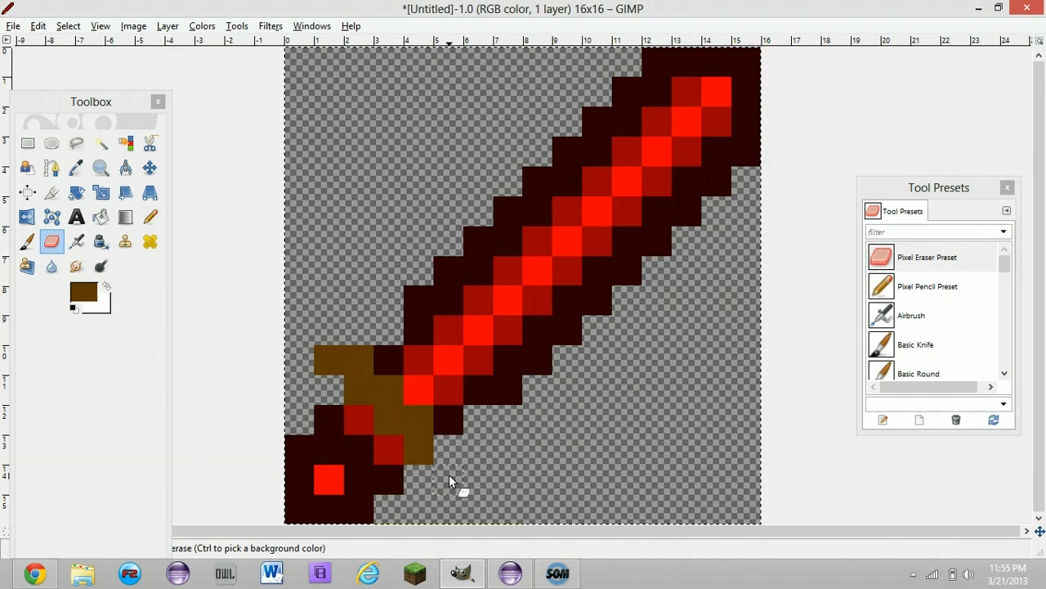
left_click(87, 294)
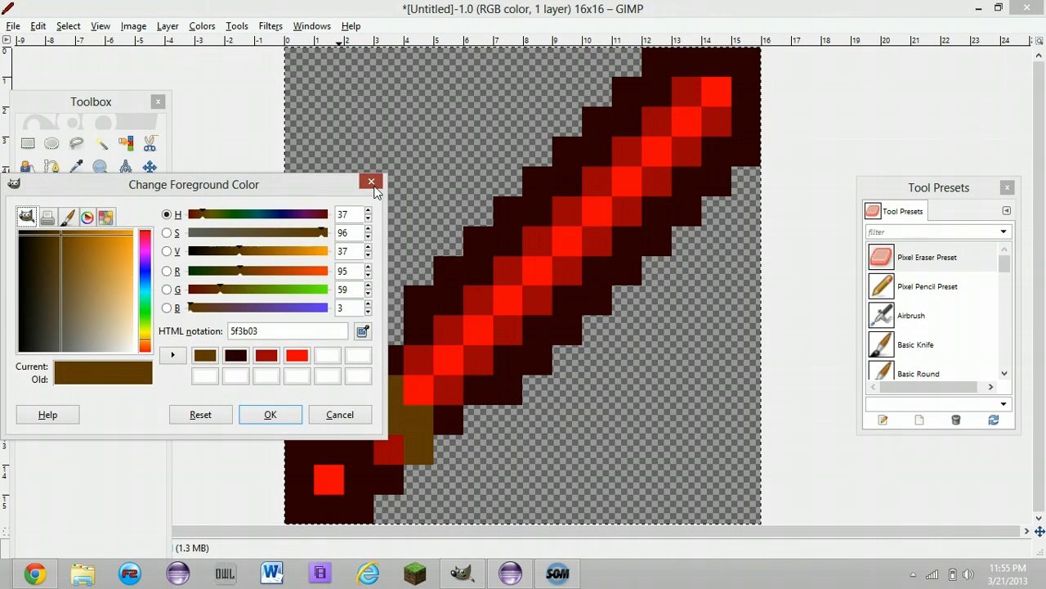
left_click(371, 181)
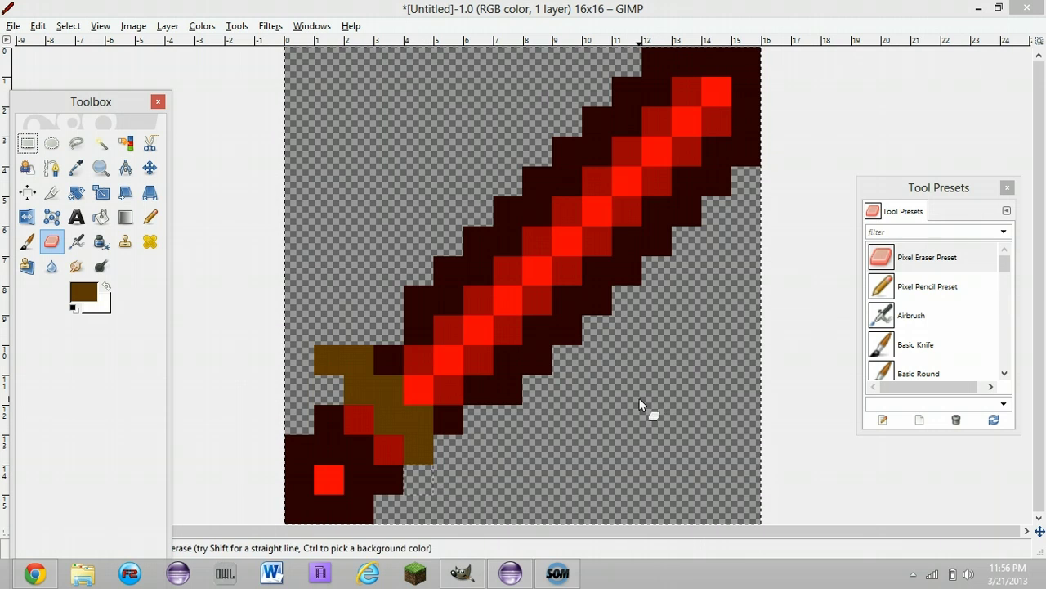
left_click(880, 293)
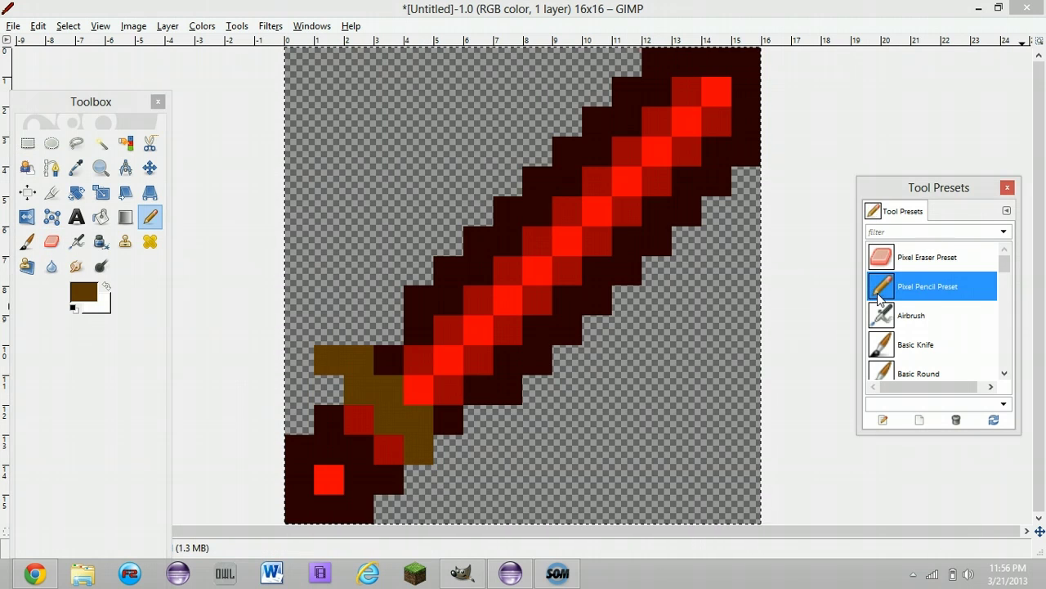
left_click(452, 447)
left_click(456, 473)
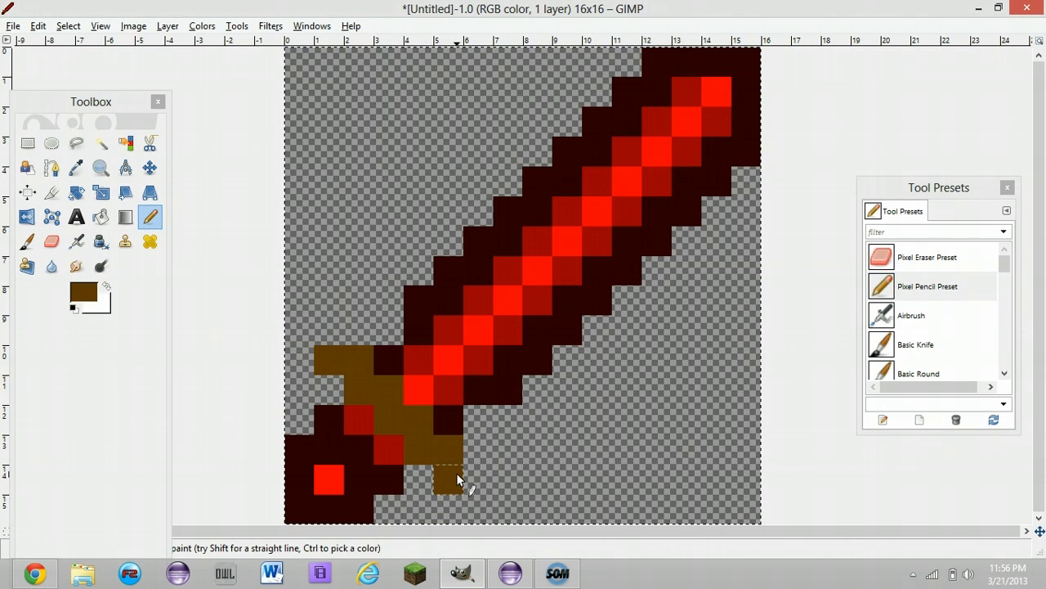
left_click(82, 292)
left_click(65, 277)
Step: Switch to black and outline the hilt and the crossguard's left end
left_click_drag(16, 305, 18, 353)
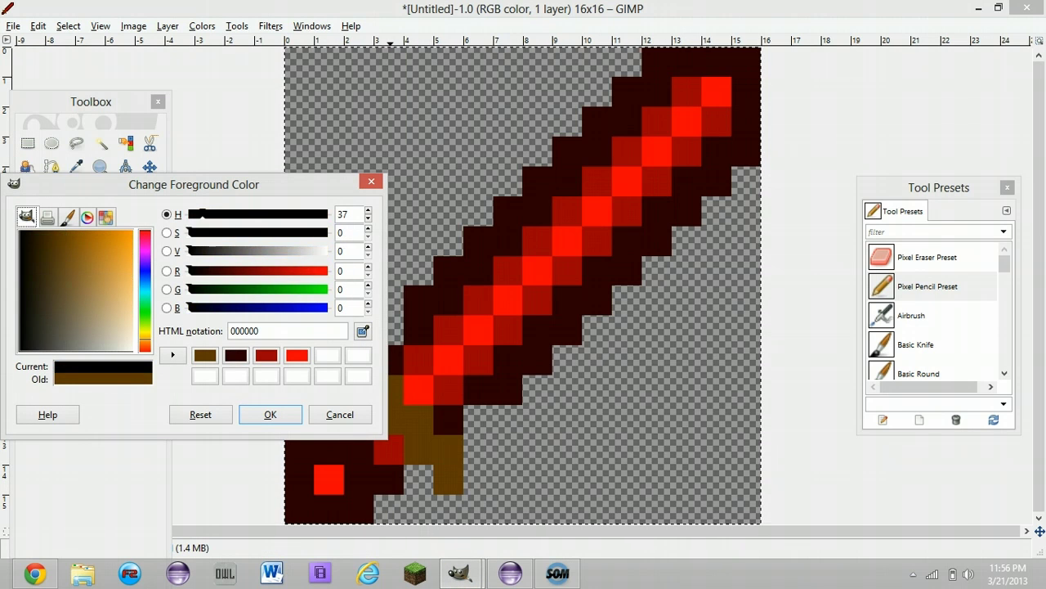
left_click(270, 415)
left_click(408, 477)
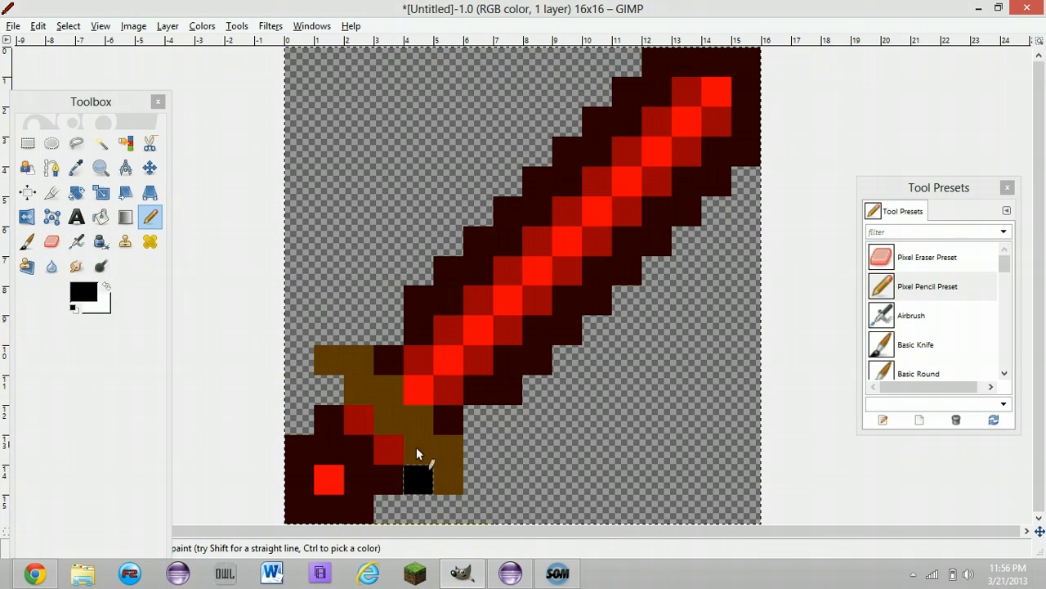
left_click(391, 419)
left_click(352, 390)
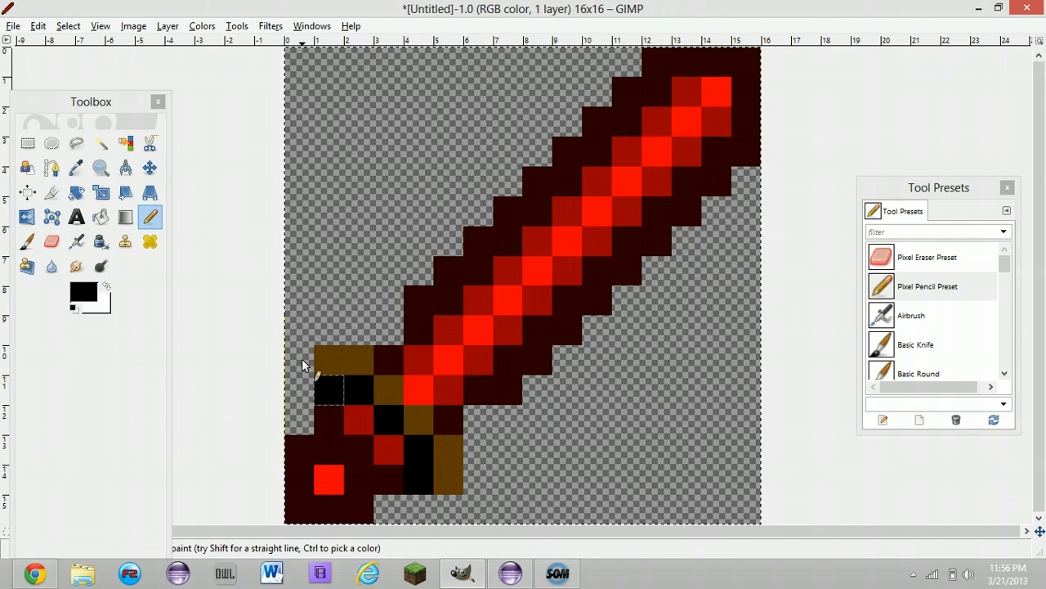
mouse_move(302, 358)
left_mouse_down()
mouse_move(302, 330)
mouse_move(362, 331)
left_mouse_up()
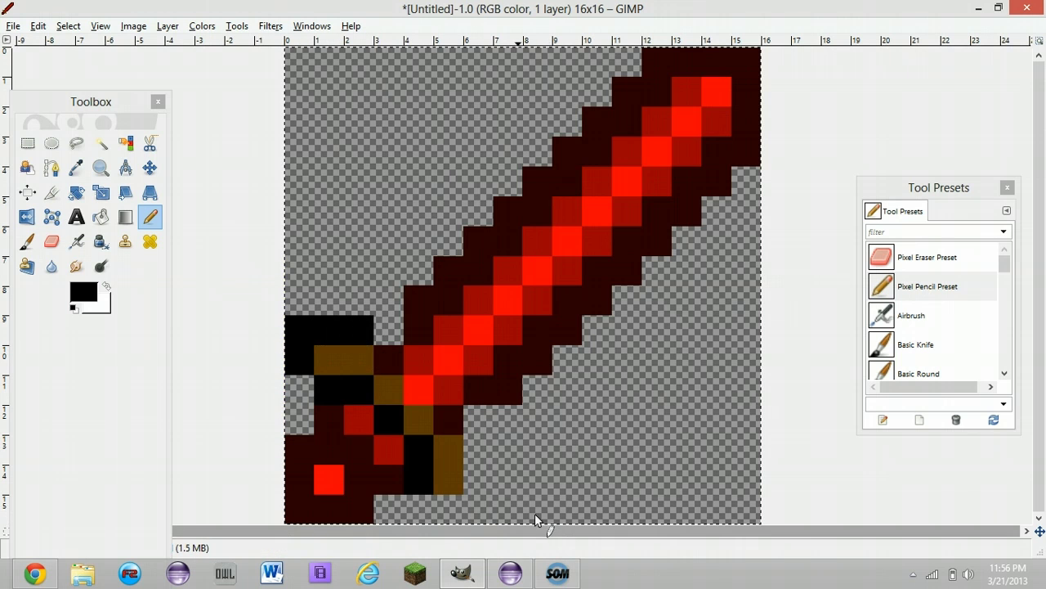
Step: Add black outline pixels around the handle and diagonally along the hilt
left_click(456, 502)
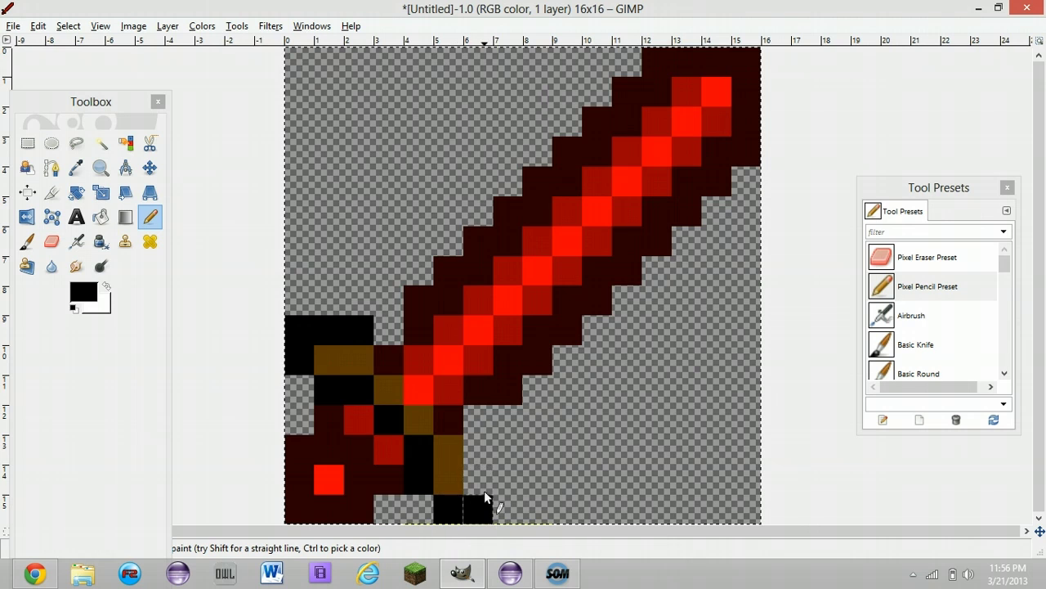
left_click_drag(485, 497, 479, 463)
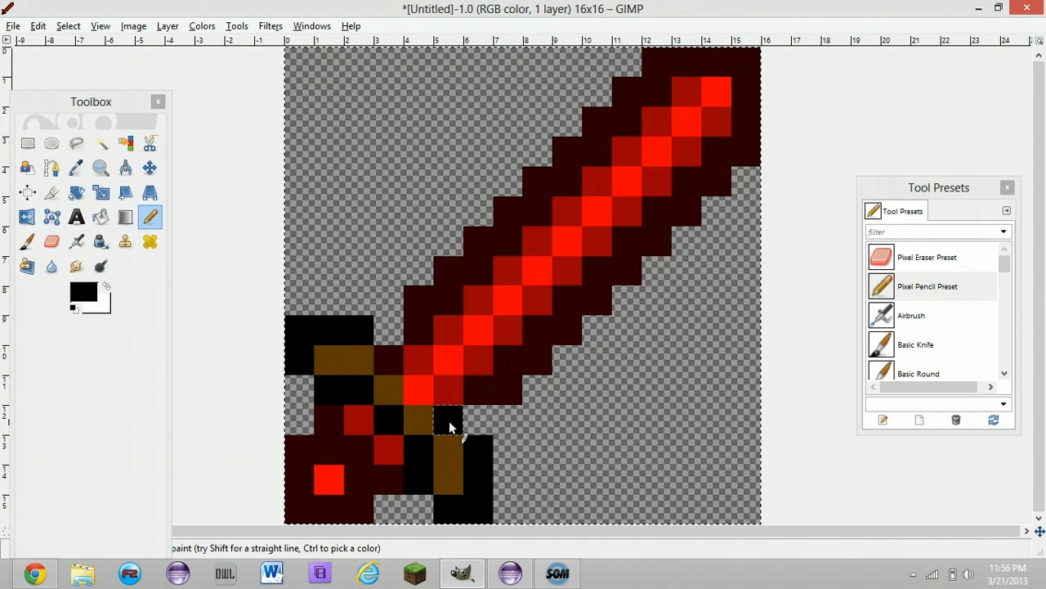
left_click_drag(448, 420, 403, 364)
left_click(372, 359)
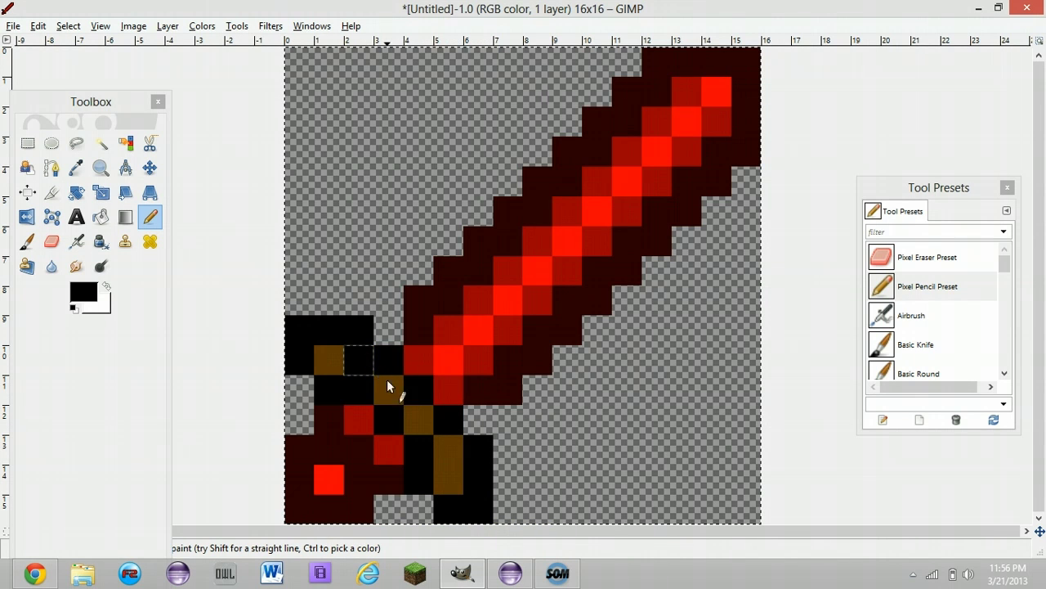
left_click(457, 448)
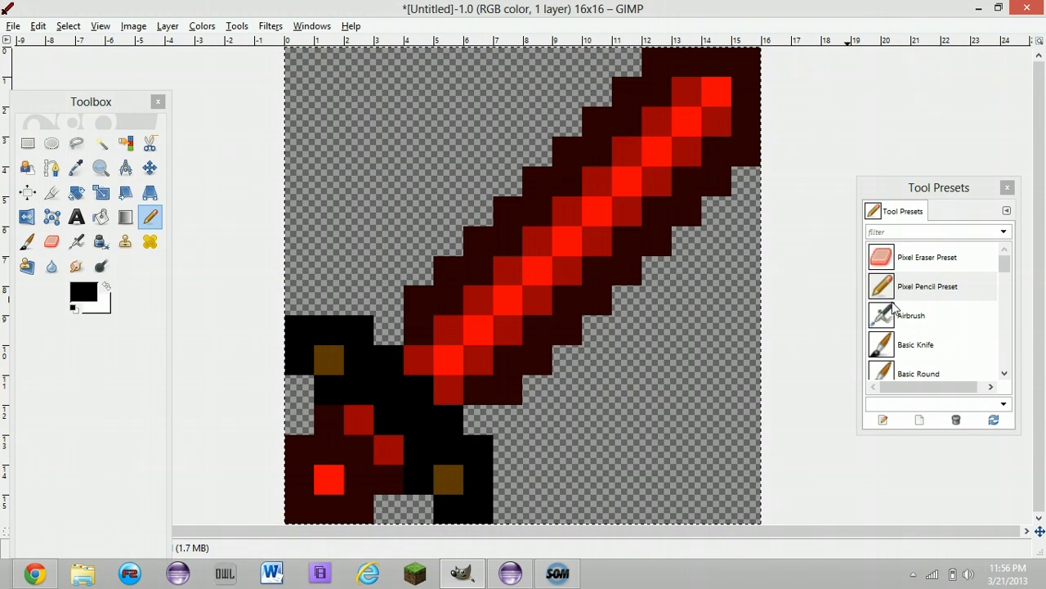
Step: Erase the two stray dark-red pixels on the hilt with the pixel eraser
left_click(888, 258)
left_click(339, 422)
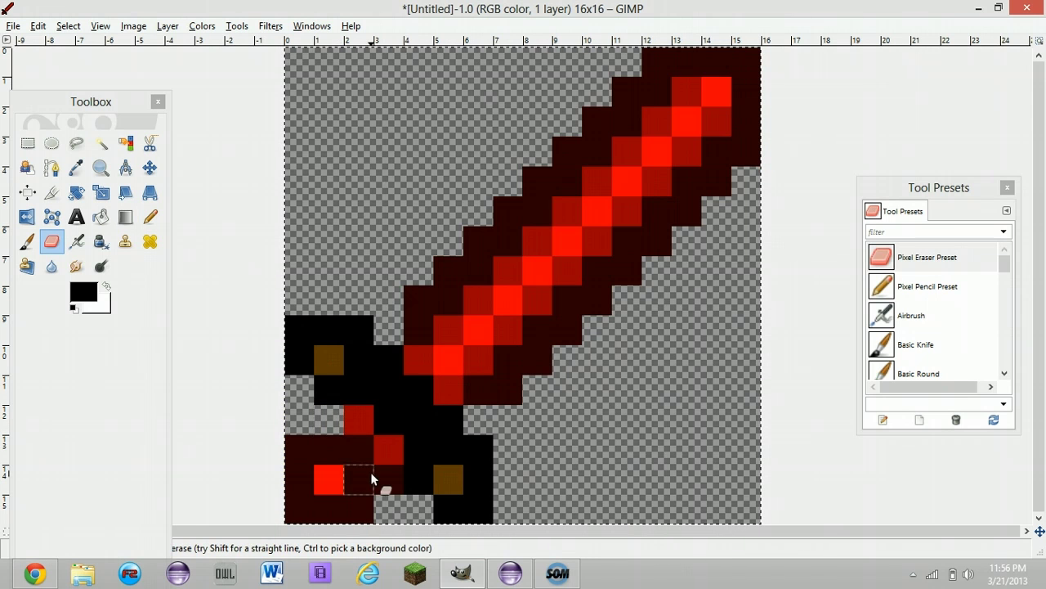
left_click(391, 479)
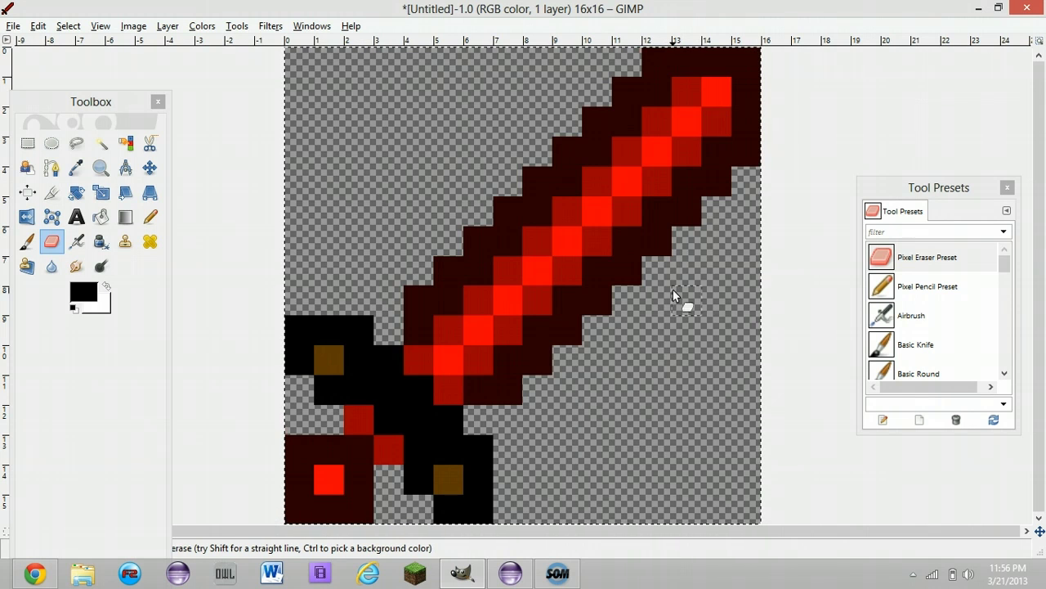
Step: Patch an empty blade outline cell in maroon and set a dark red foreground colour
left_click(887, 283)
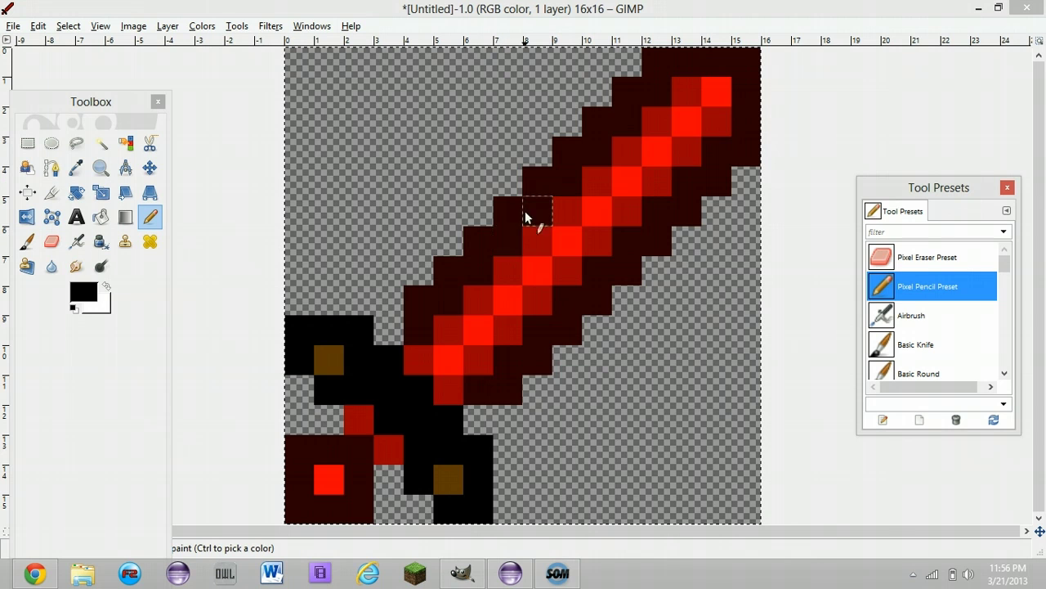
left_click(505, 239)
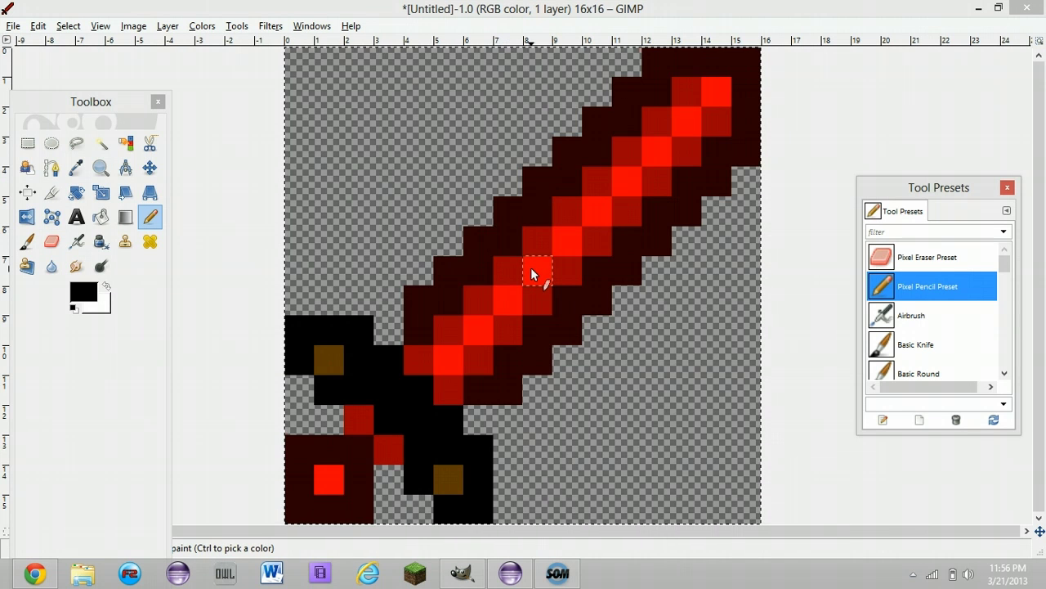
left_click(479, 391)
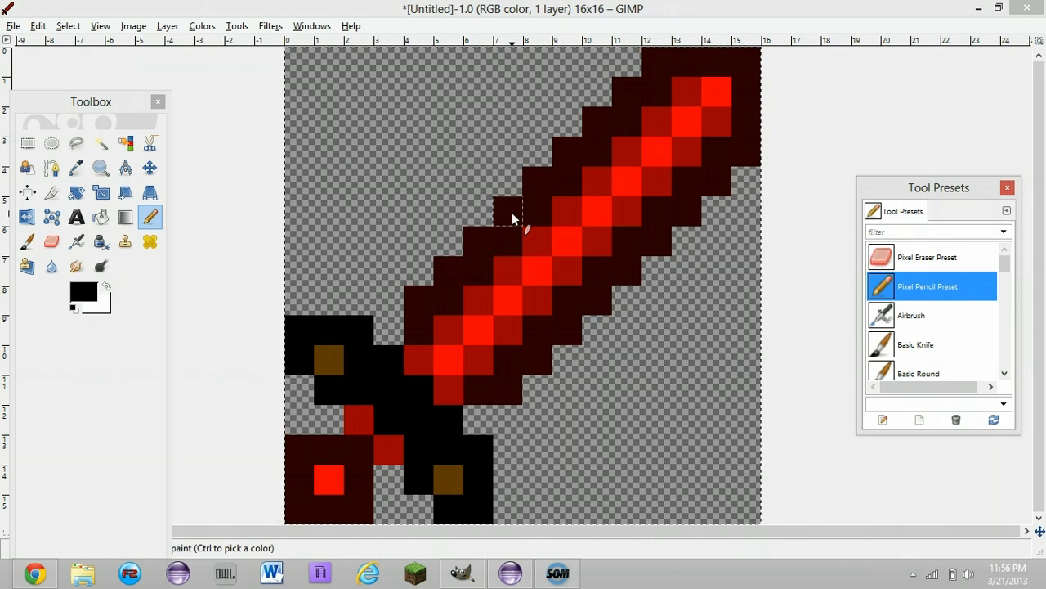
left_click(82, 292)
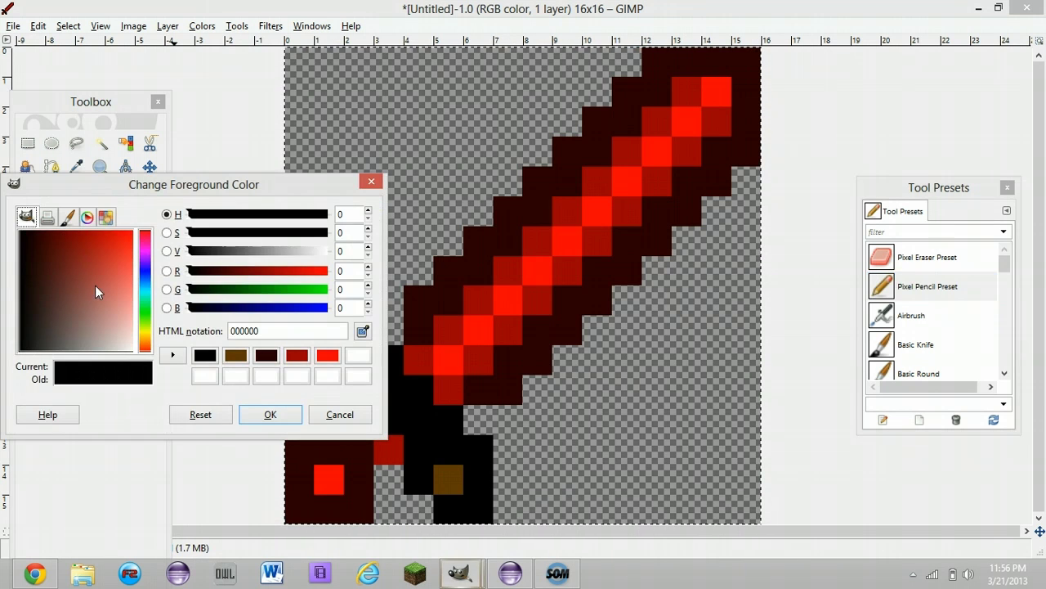
mouse_move(95, 290)
left_mouse_down()
mouse_move(122, 233)
mouse_move(89, 286)
mouse_move(75, 236)
mouse_move(91, 283)
left_mouse_up()
left_click(268, 414)
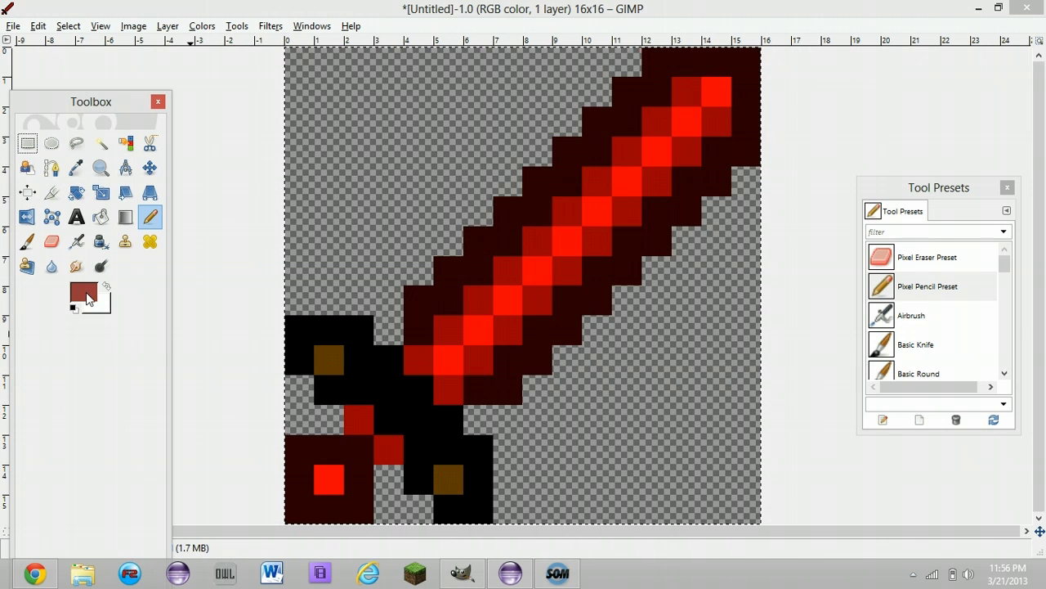
Step: Sample the sword's dark maroon and recolour black hilt and crossguard pixels with it
left_click(487, 238, "ctrl")
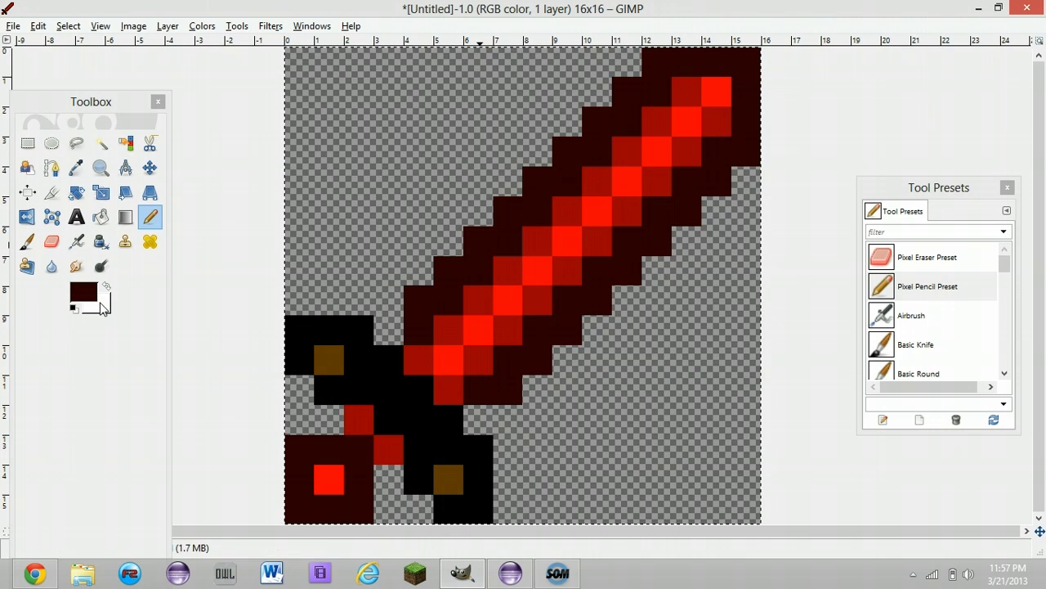
left_click(331, 356, "ctrl")
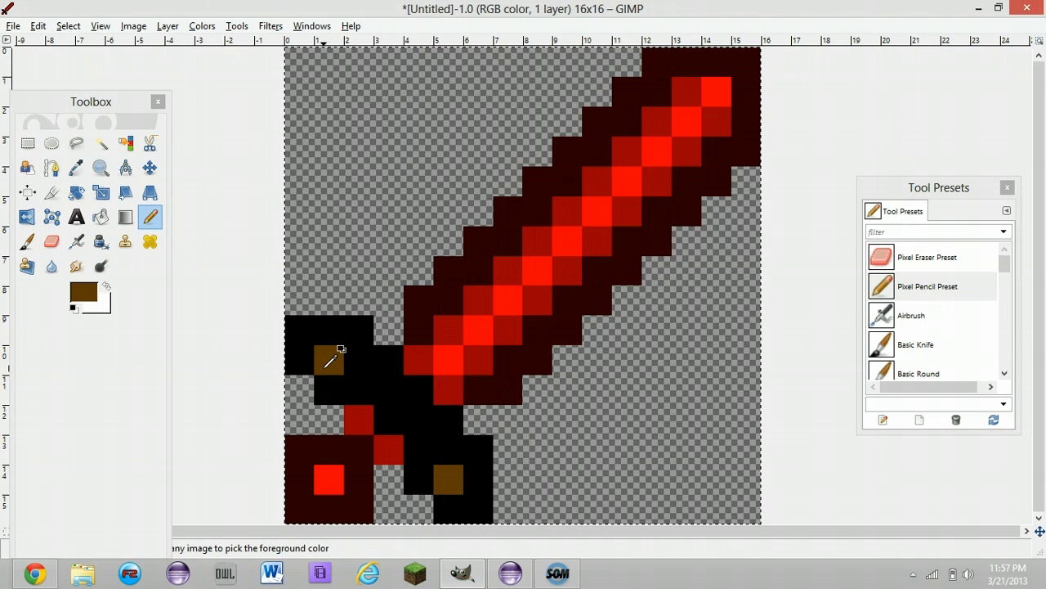
left_click(490, 219, "ctrl")
left_click(477, 244)
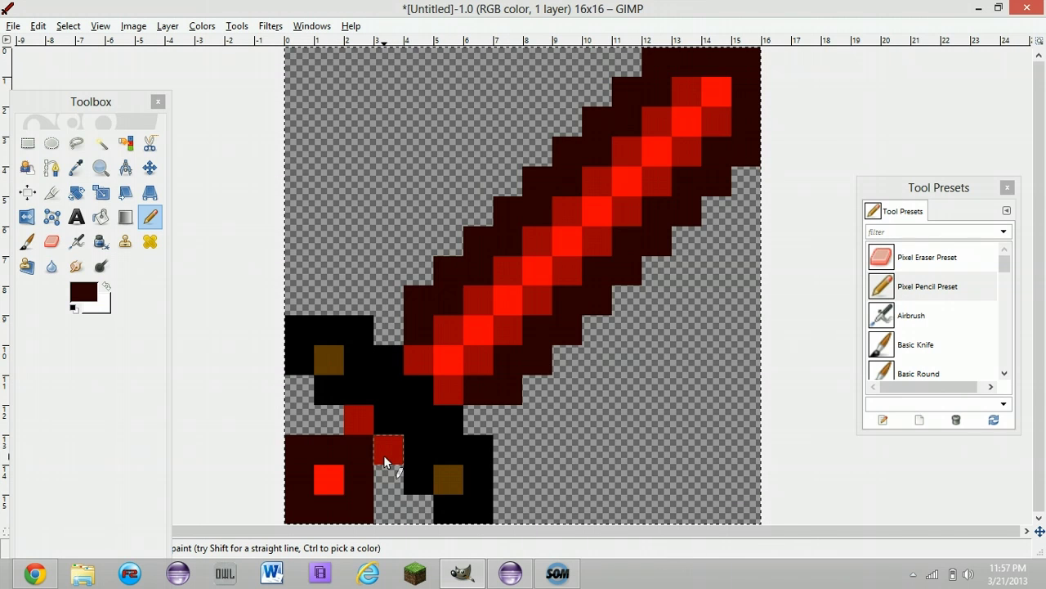
left_click(389, 420)
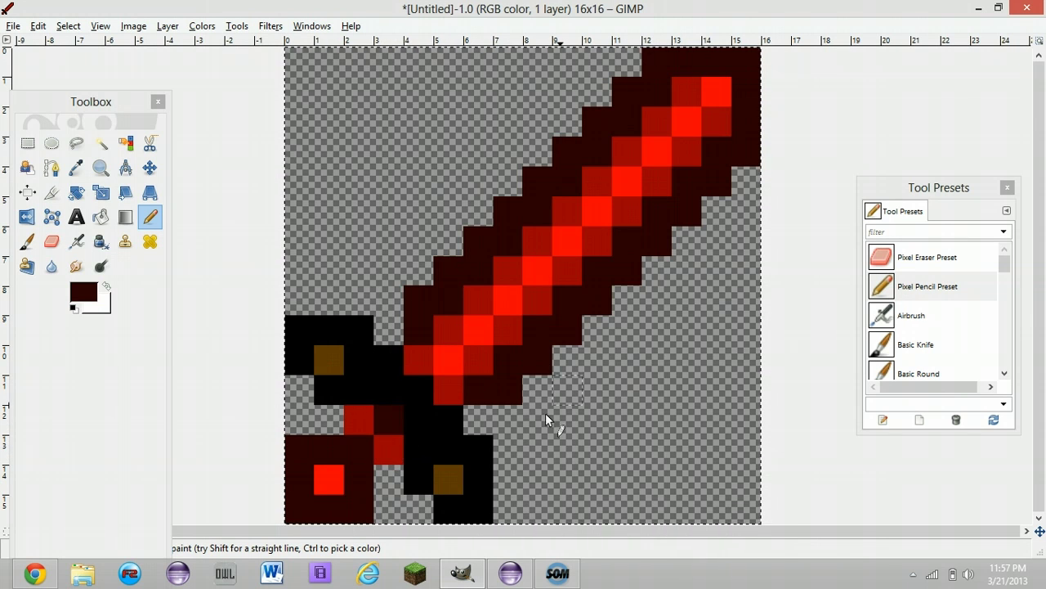
left_click(478, 419)
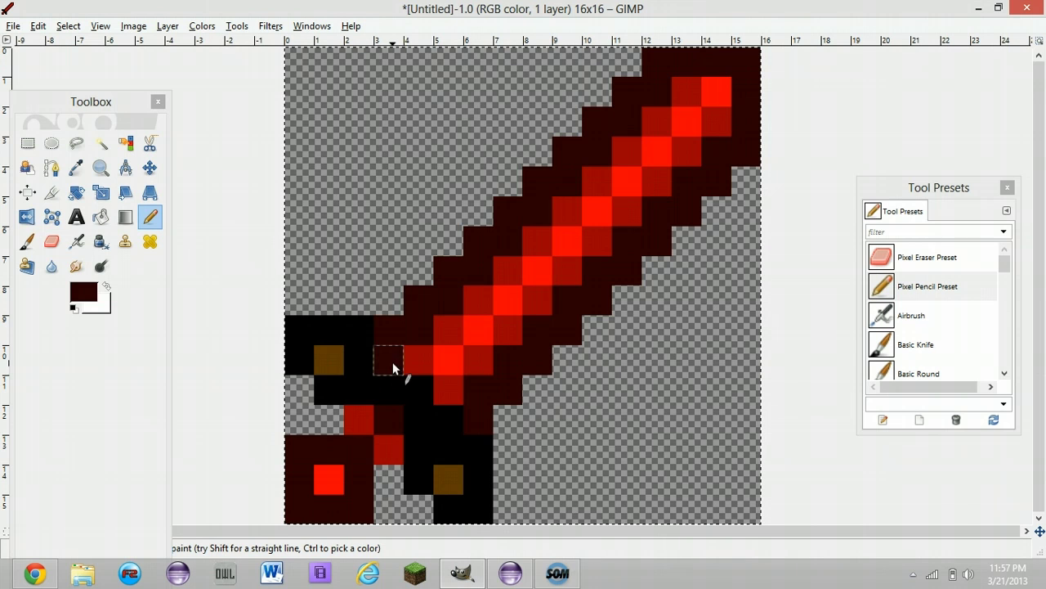
left_click(455, 417)
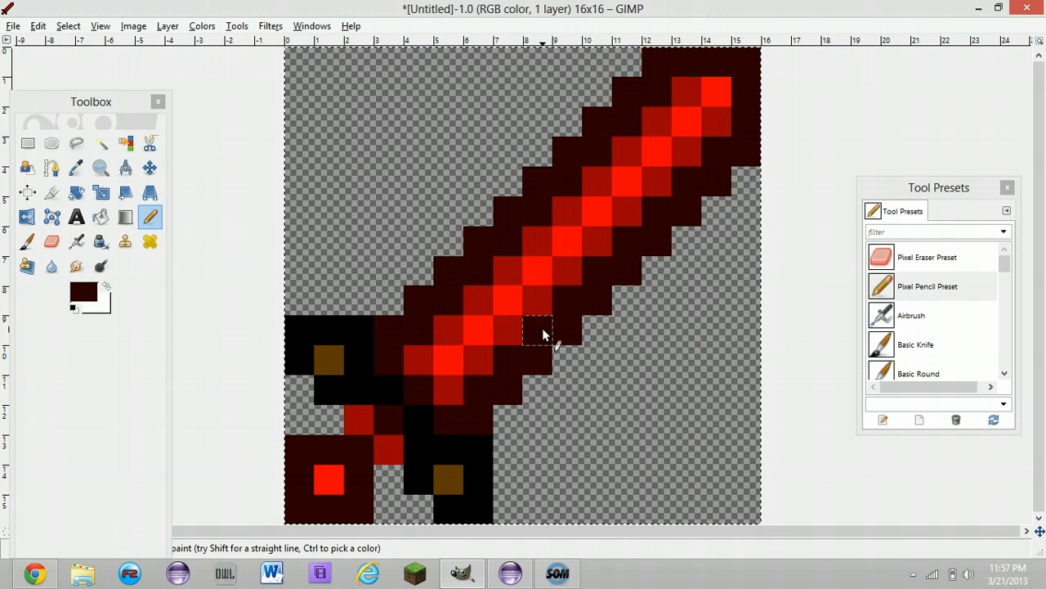
Step: Draw and undo test lines in the empty top-left corner, clearing leftover stray pixels
left_click(329, 151)
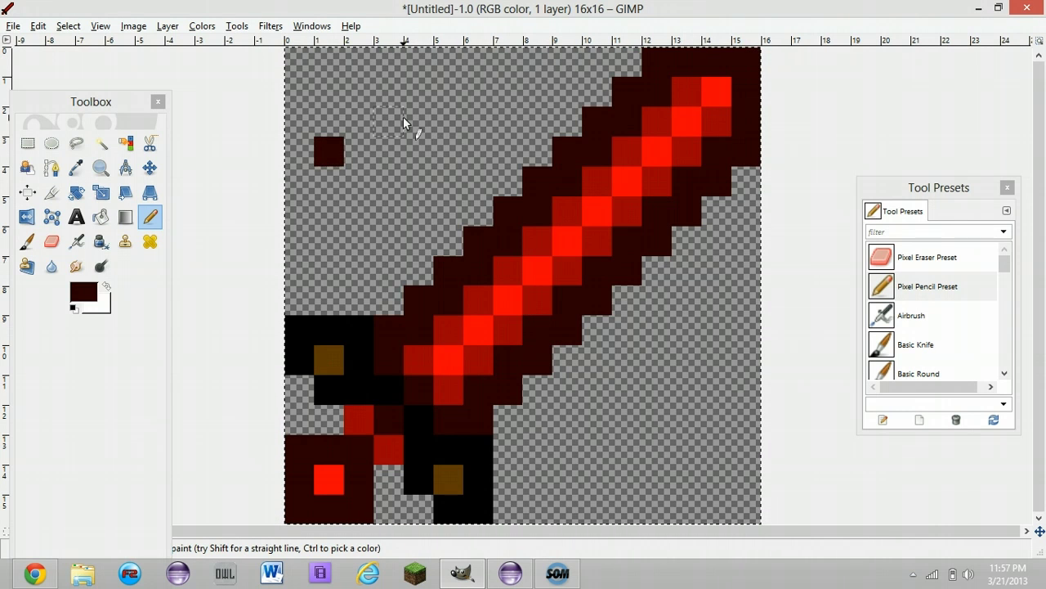
left_click(403, 70, "shift")
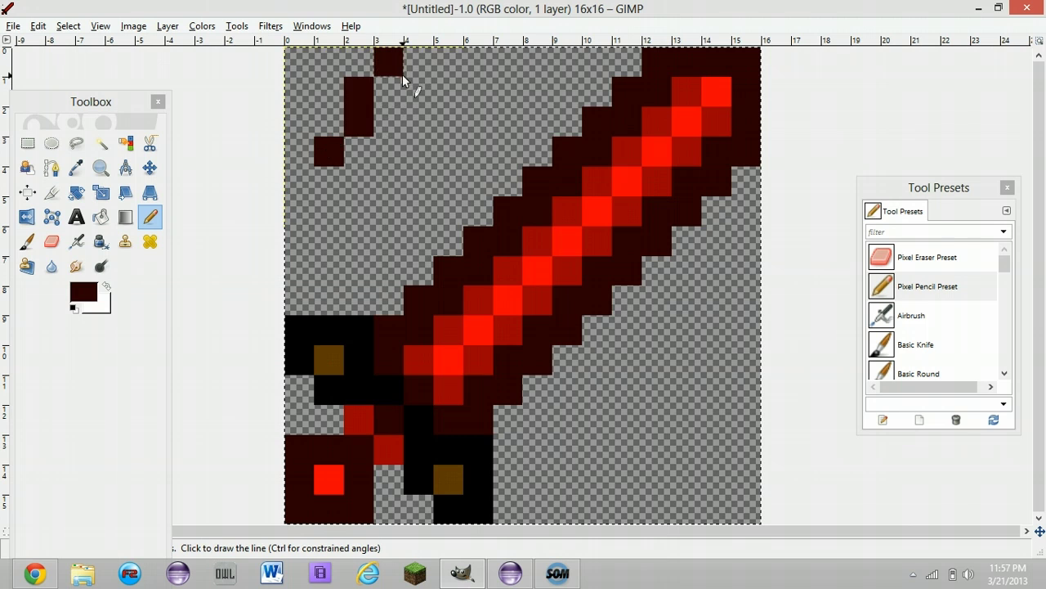
key("ctrl+z")
left_click(396, 90, "shift")
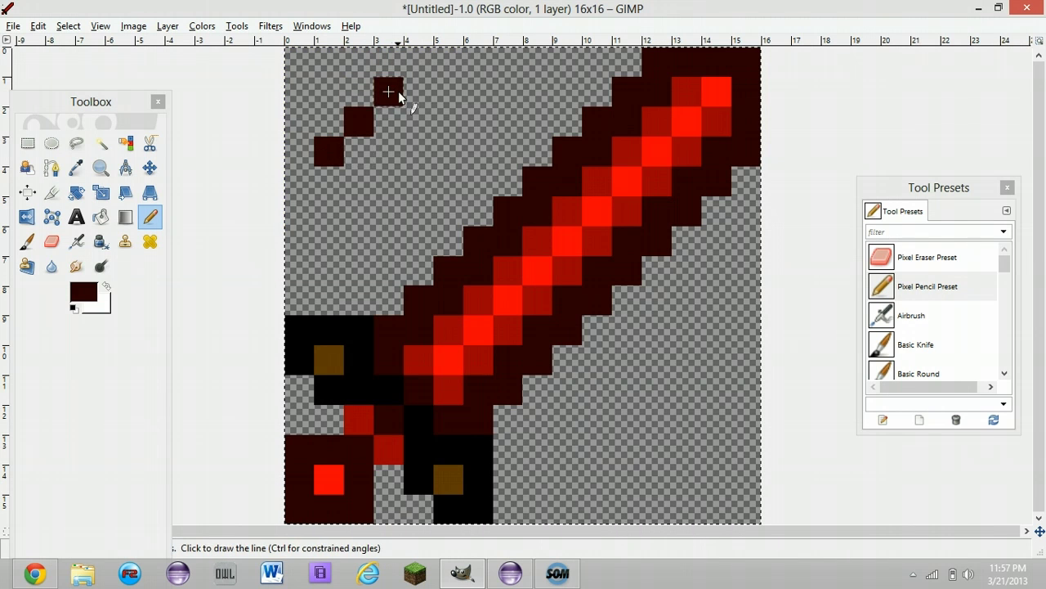
key("ctrl+z")
key("ctrl+z")
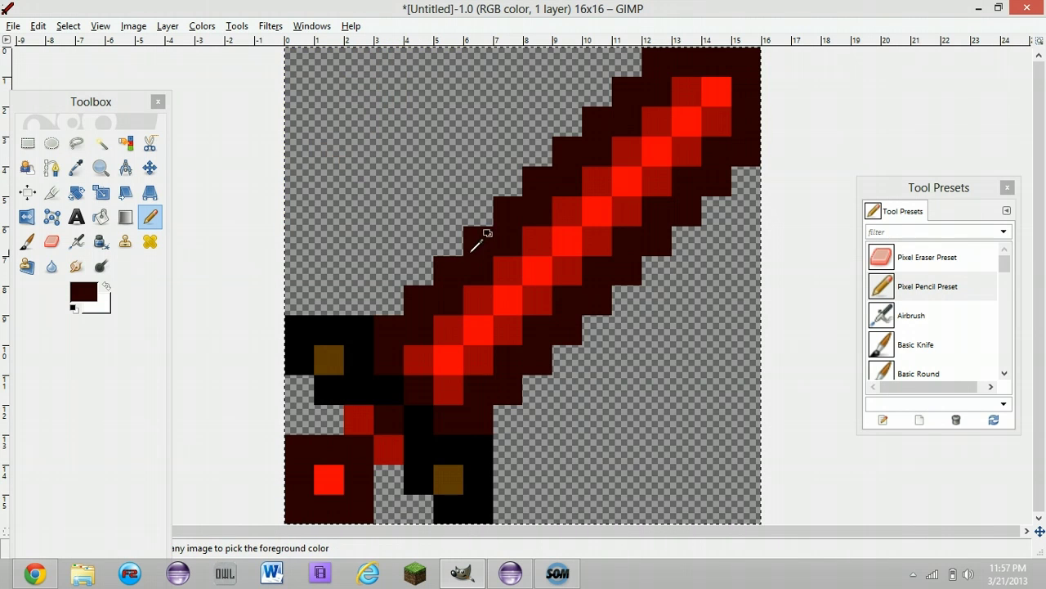
left_click(327, 122, "ctrl")
left_click(509, 298, "ctrl")
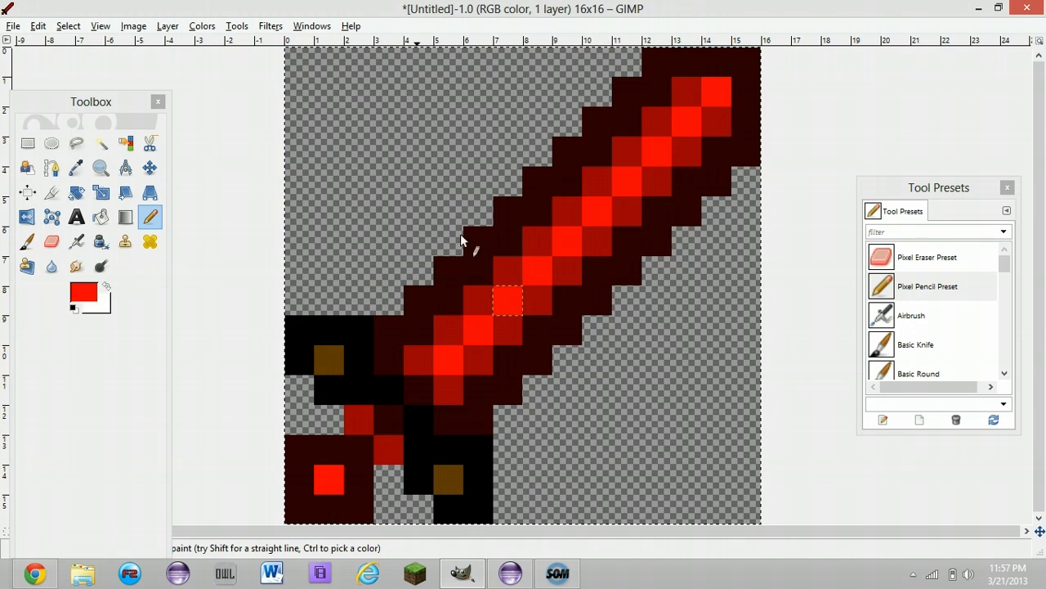
left_click(386, 123)
key("ctrl+z")
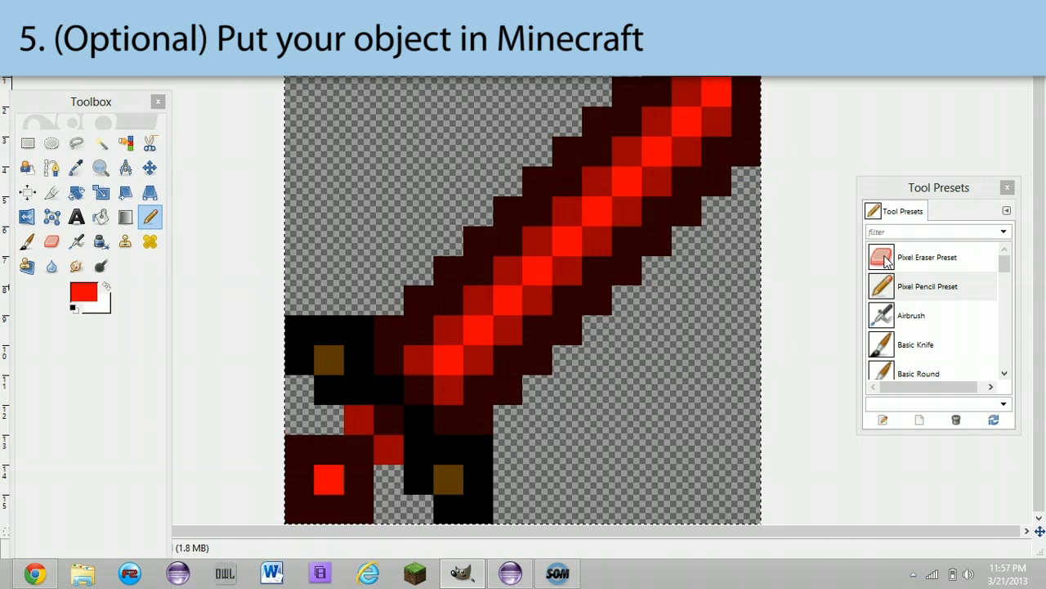
left_click(887, 260)
Step: Erase the bright red centre line from blade base to tip and the pommel's red gem
left_click(449, 359)
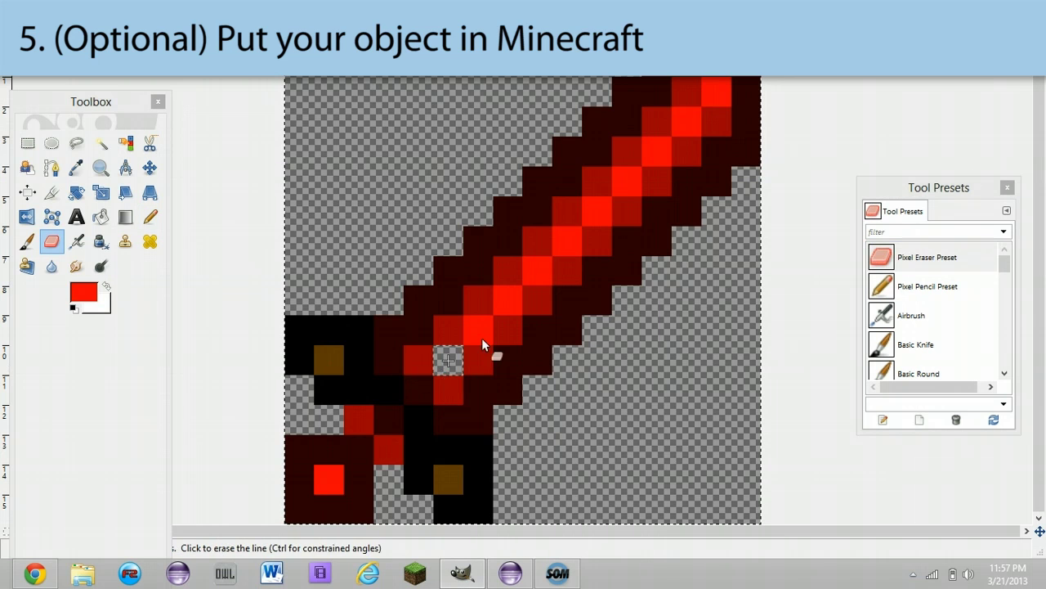
left_click(708, 95, "shift")
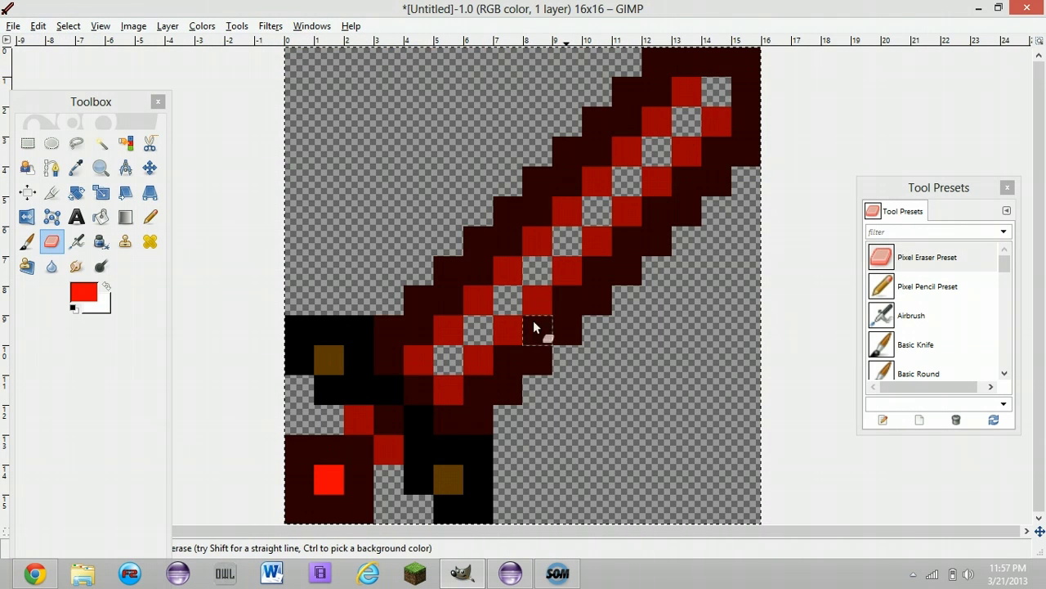
left_click(328, 484)
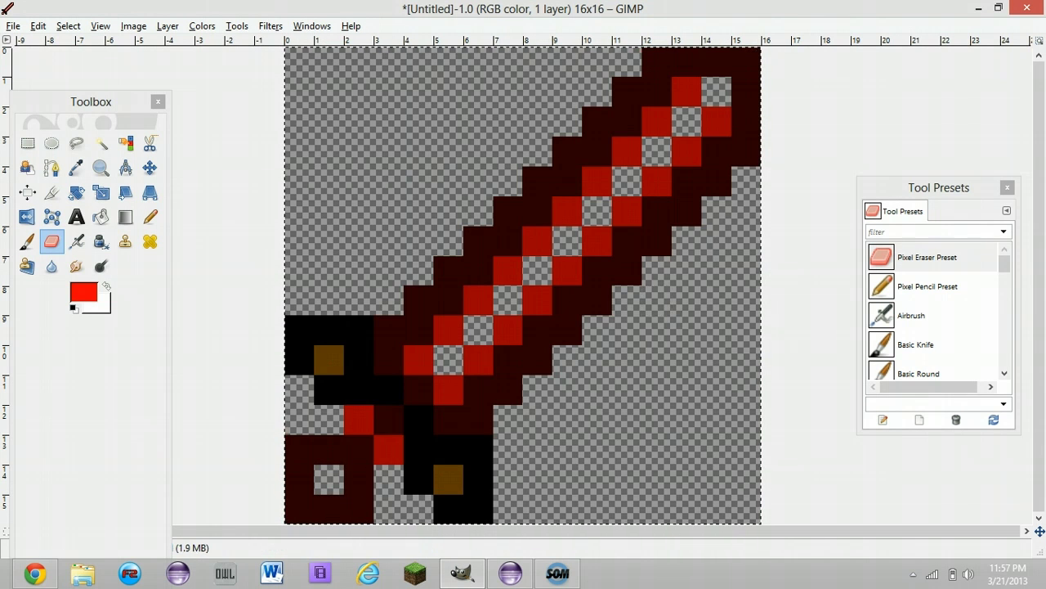
left_click(13, 25)
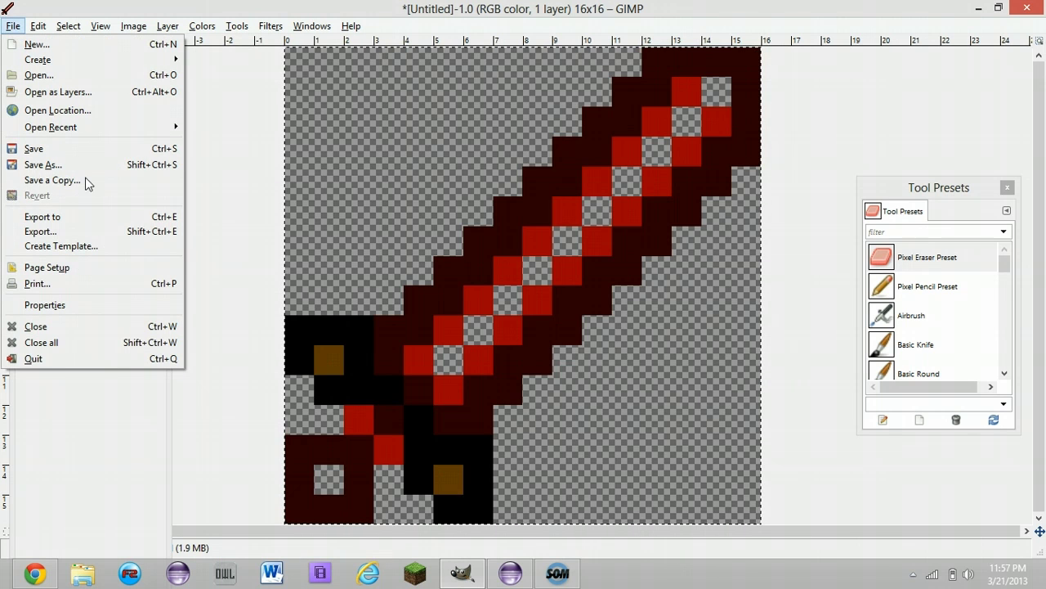
Step: Start the export and navigate the save location to the user's Desktop folder
left_click(42, 231)
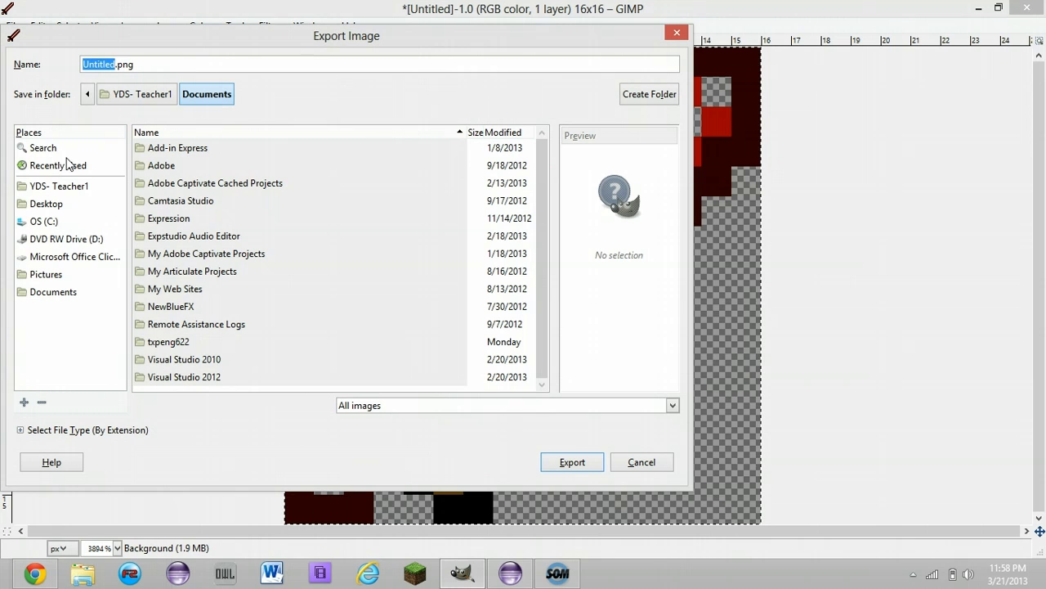
left_click(88, 94)
left_click(86, 95)
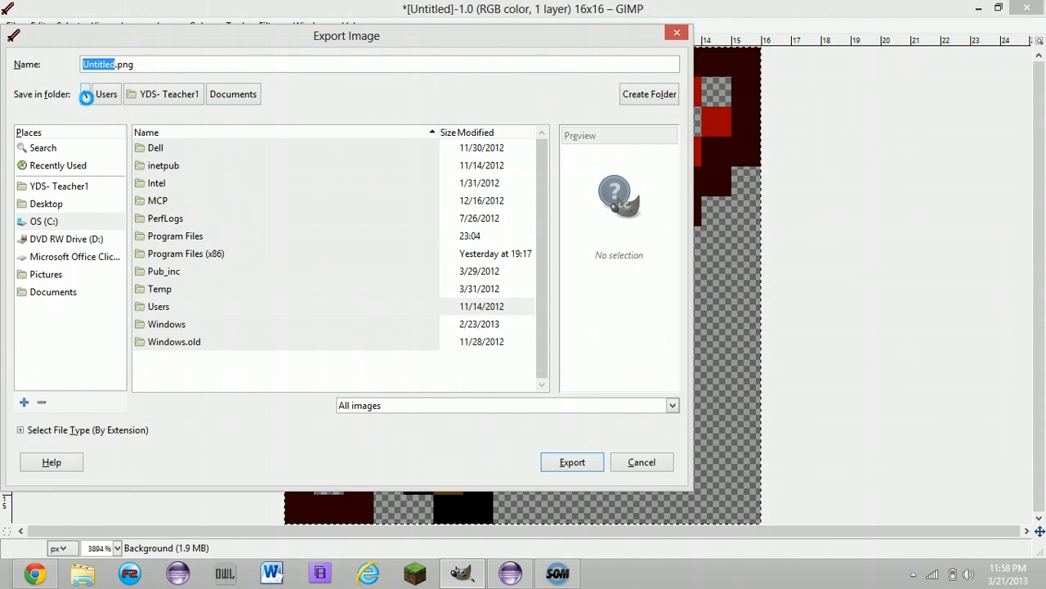
left_click(107, 96)
left_click(150, 95)
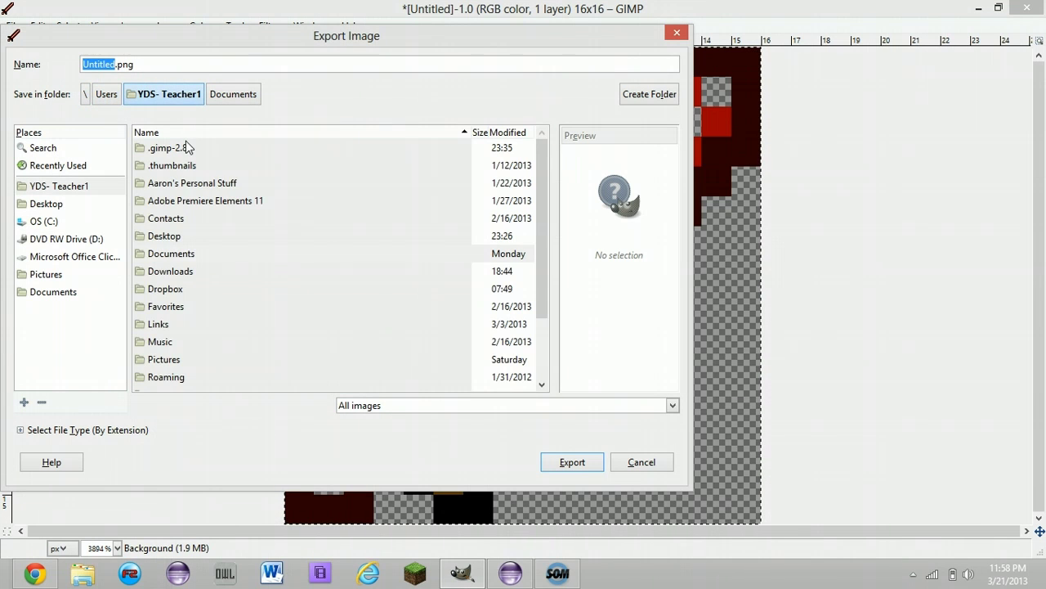
left_click(170, 239)
double_click(169, 239)
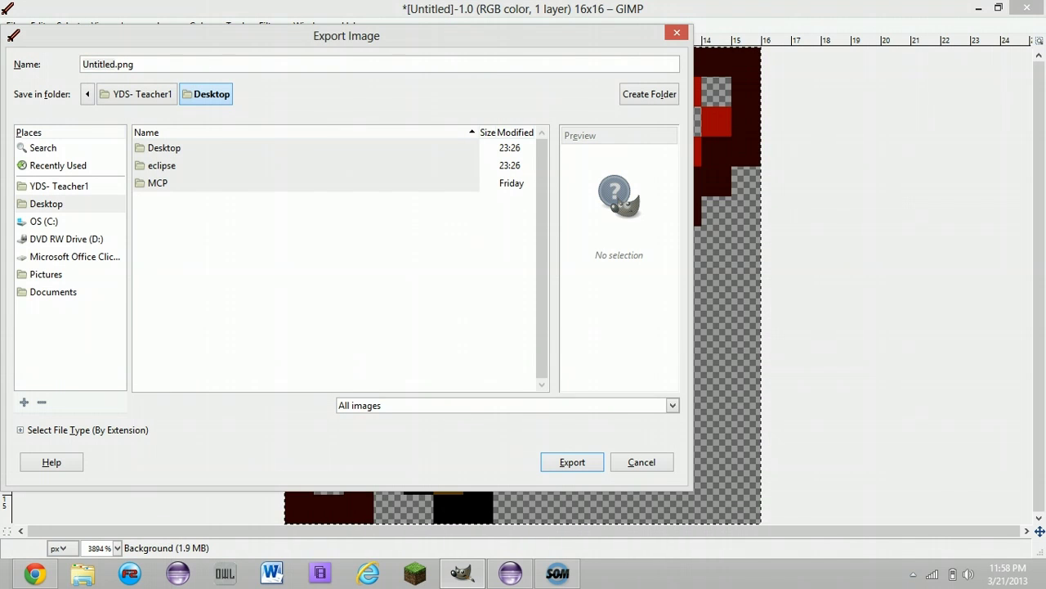
Step: Name the file AaronSword and export it as PNG with default settings
double_click(102, 64)
type("AaronSword")
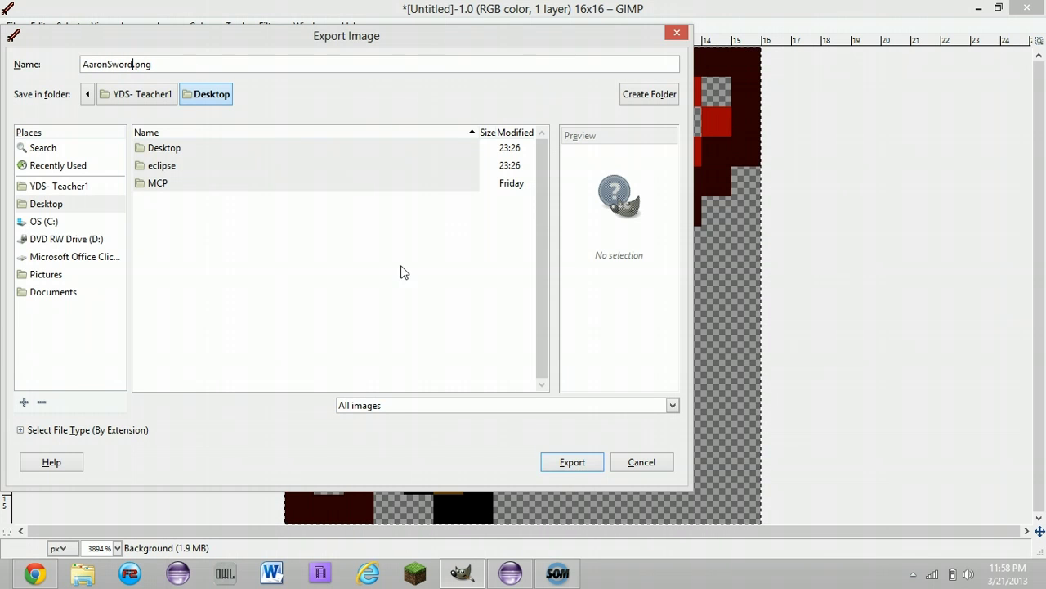
left_click(546, 458)
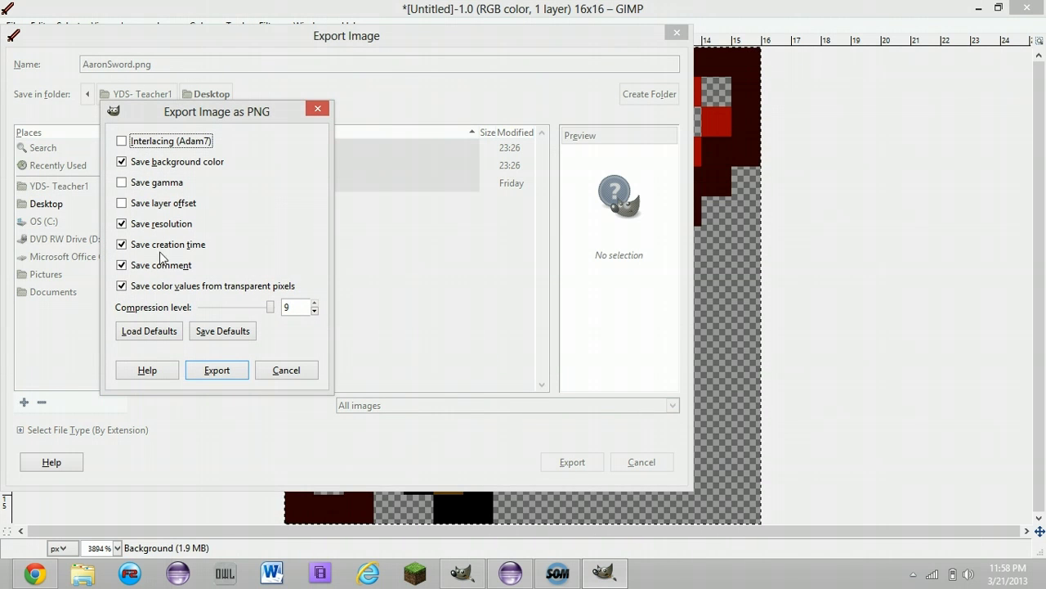
left_click(212, 375)
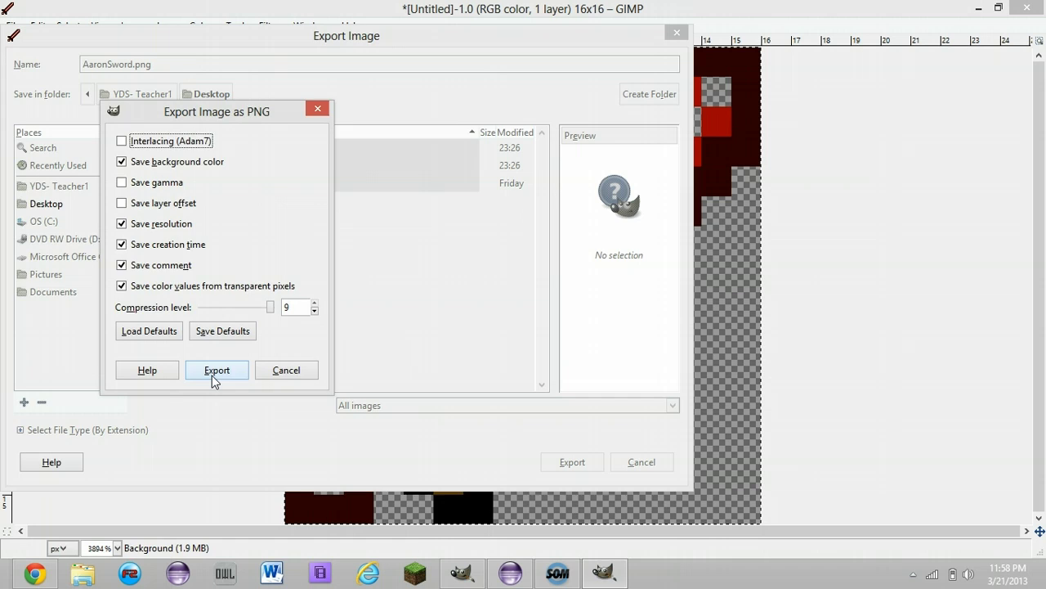
Step: Preview the exported AaronSword image from the desktop in Picasa, then close the preview
key("super+d")
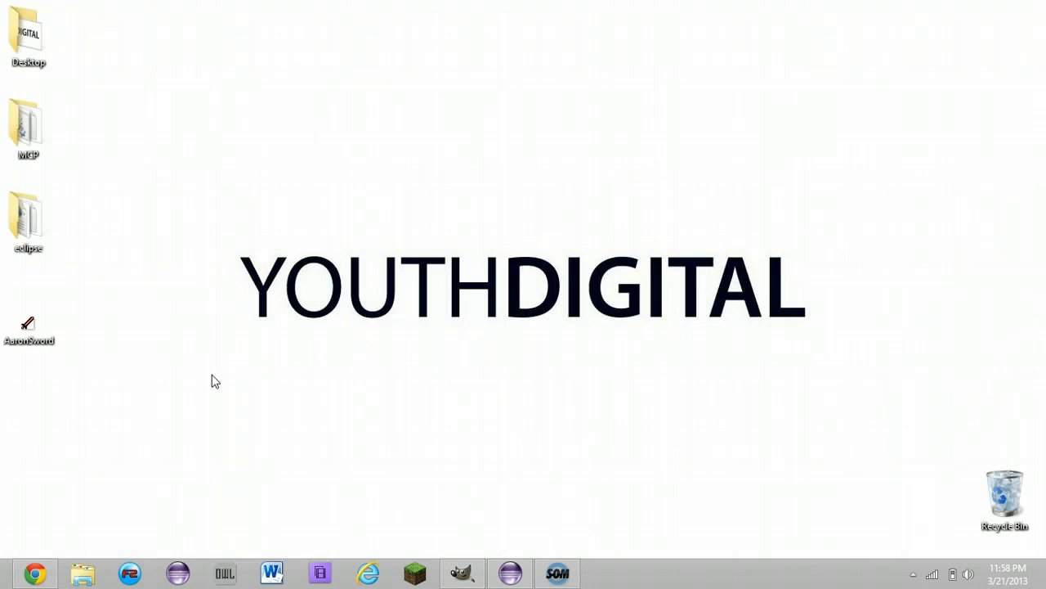
left_click(10, 341)
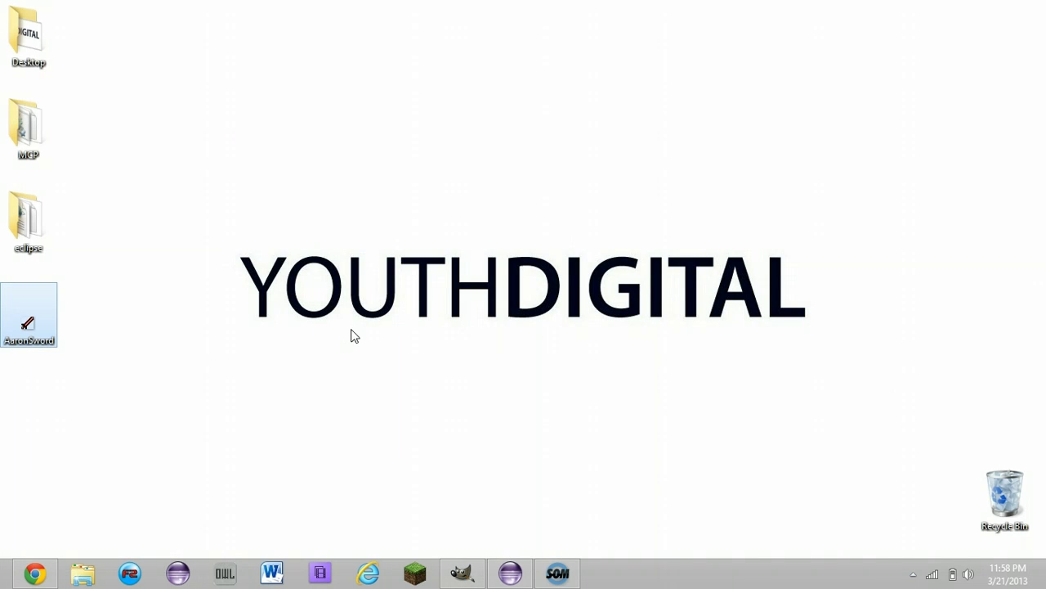
key("Return")
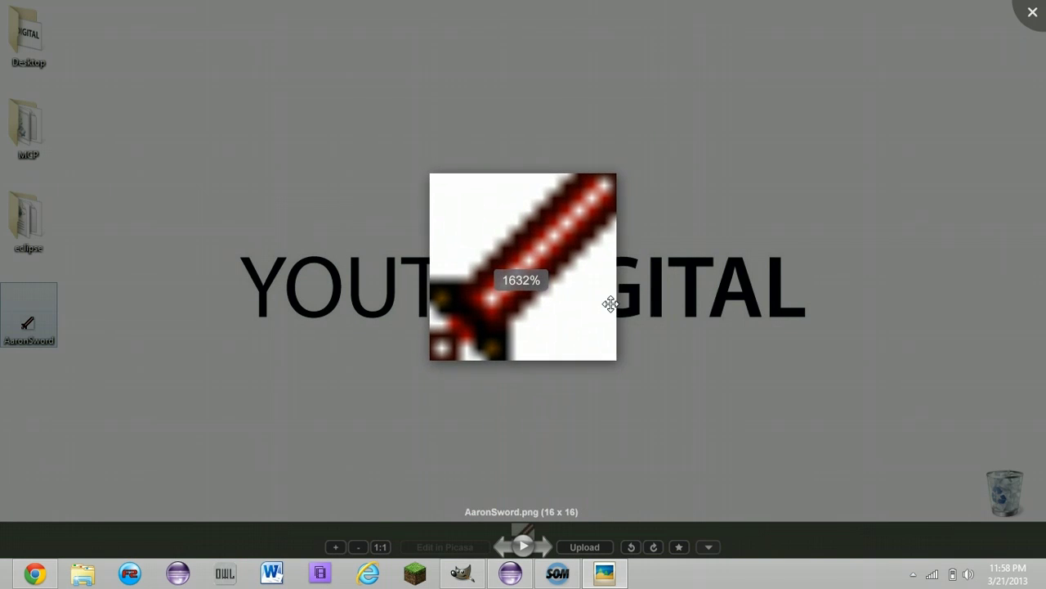
key("Escape")
left_click(16, 344)
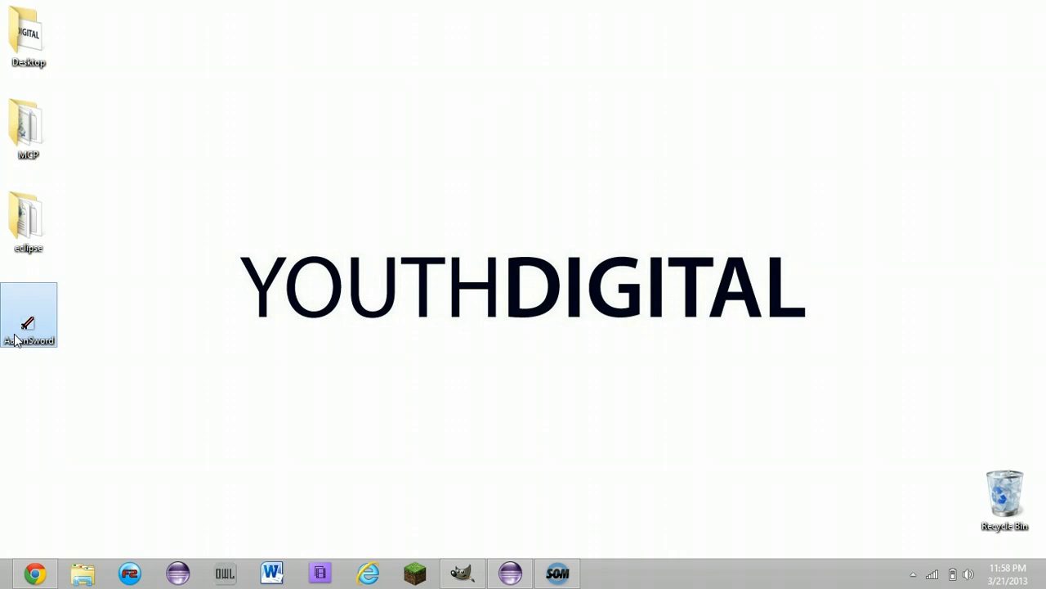
Step: Browse File Explorer to the MCP\jars\bin folder
left_click(82, 572)
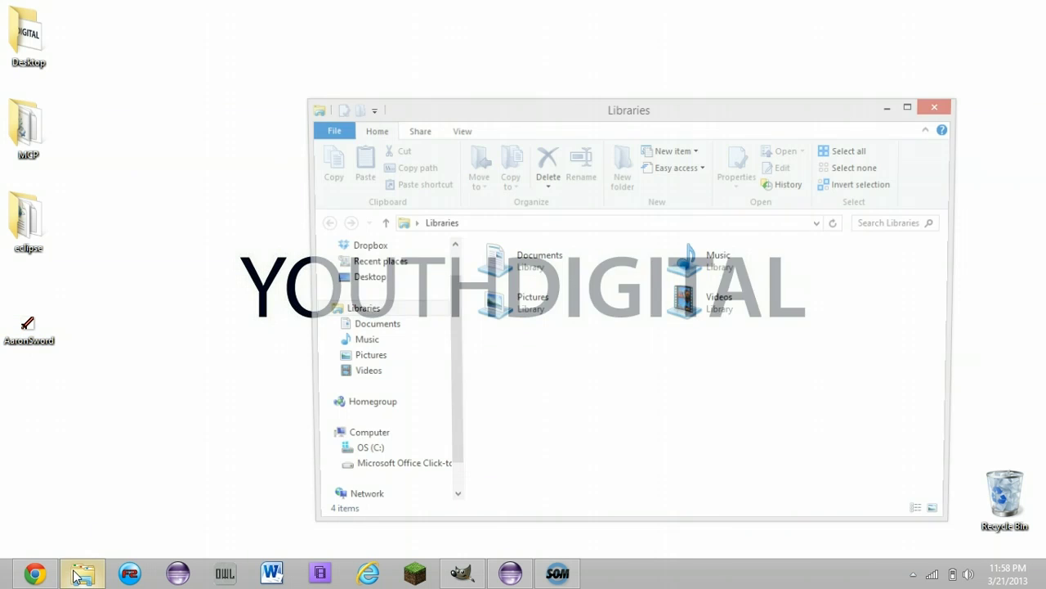
left_click(940, 108)
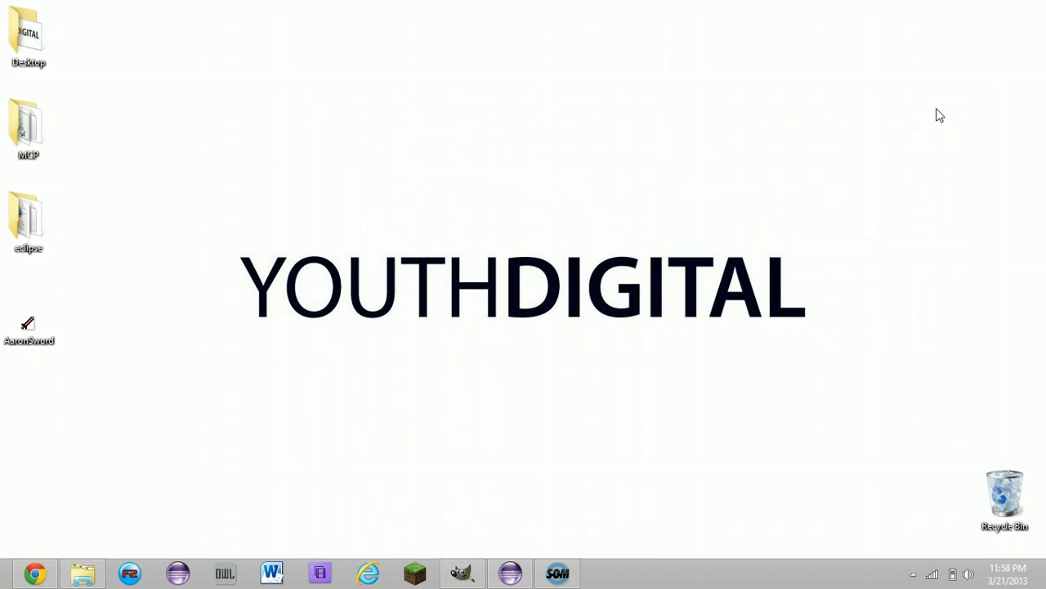
double_click(40, 133)
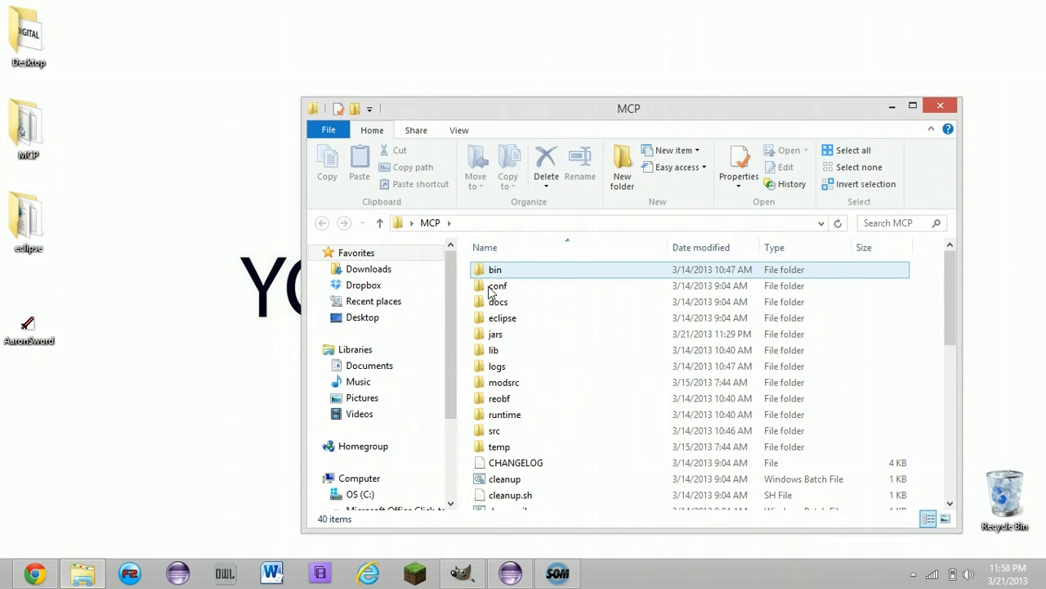
left_click(496, 367)
double_click(500, 335)
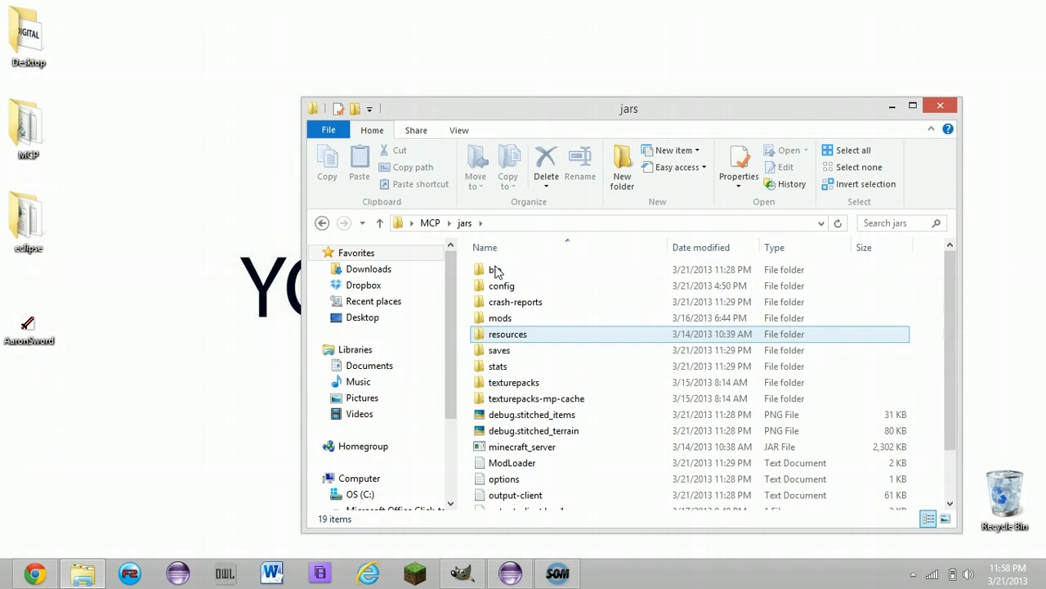
double_click(495, 270)
Step: Open minecraft.jar as a 7-Zip archive and snap its window to the right half
left_click(523, 352)
right_click(520, 354)
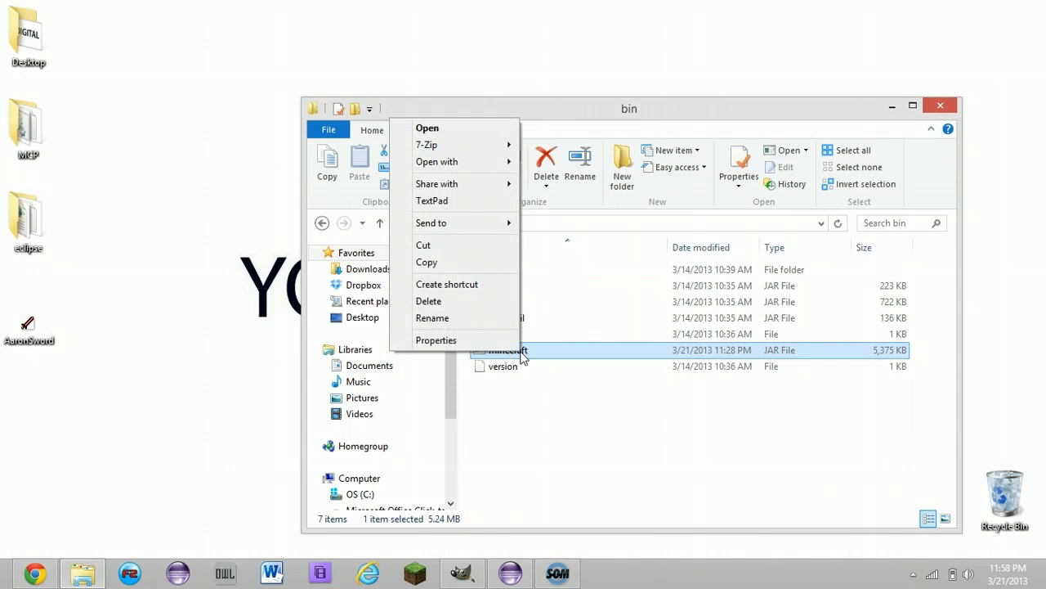
mouse_move(427, 144)
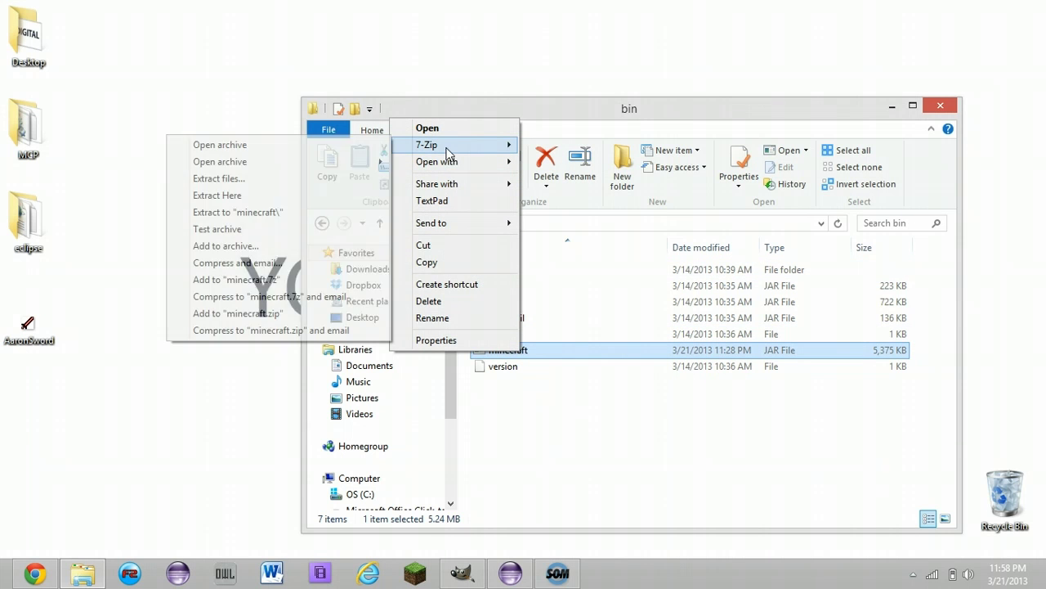
left_click(219, 144)
key("super+Right")
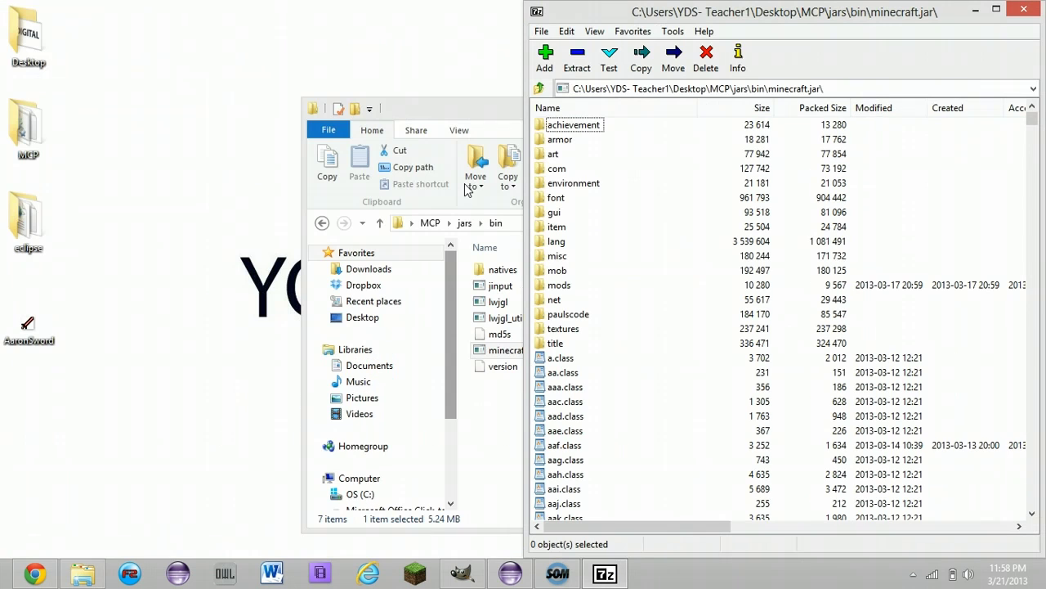
Step: In textures\items, delete the old AaronSword.png and drag in the new one from the desktop
double_click(564, 328)
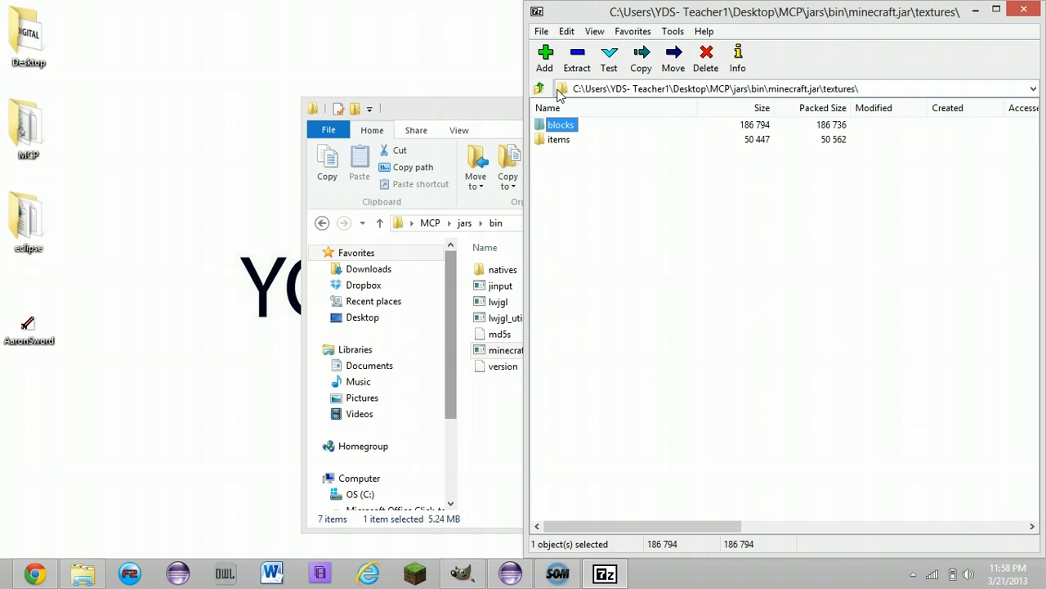
double_click(560, 142)
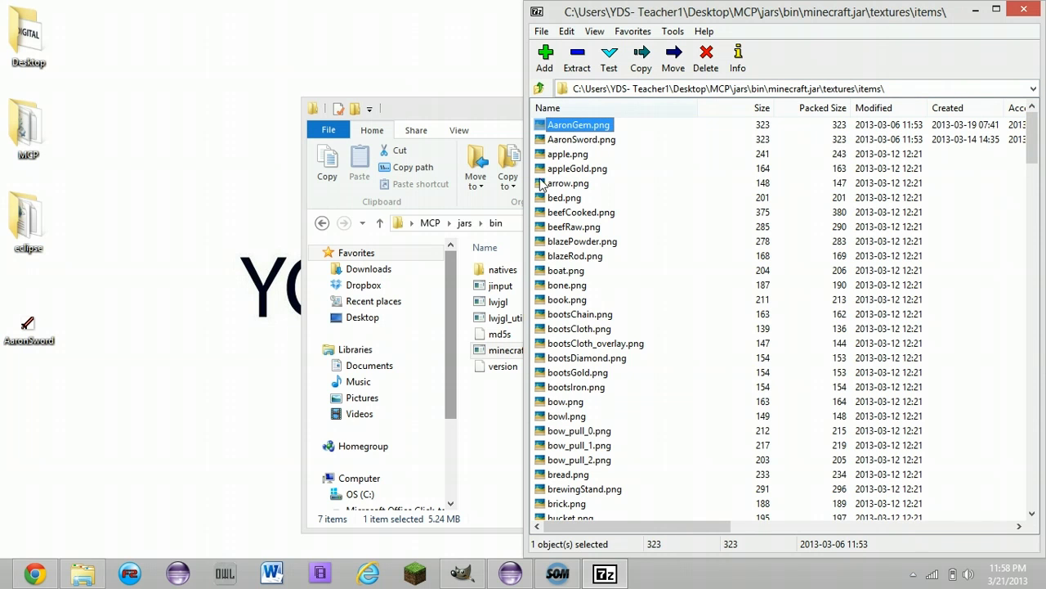
left_click(564, 140)
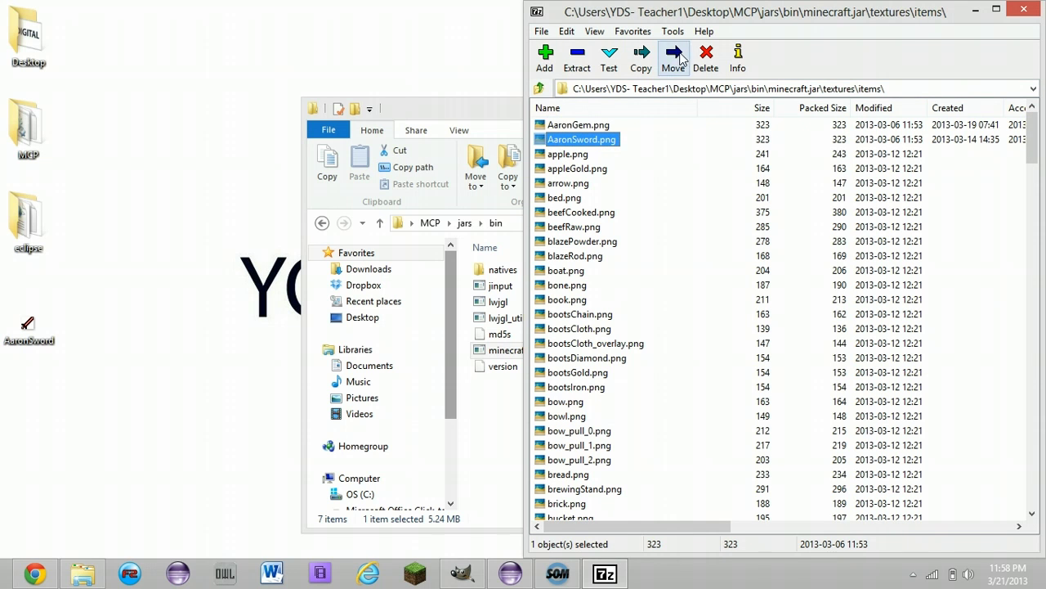
left_click(707, 55)
left_click(554, 340)
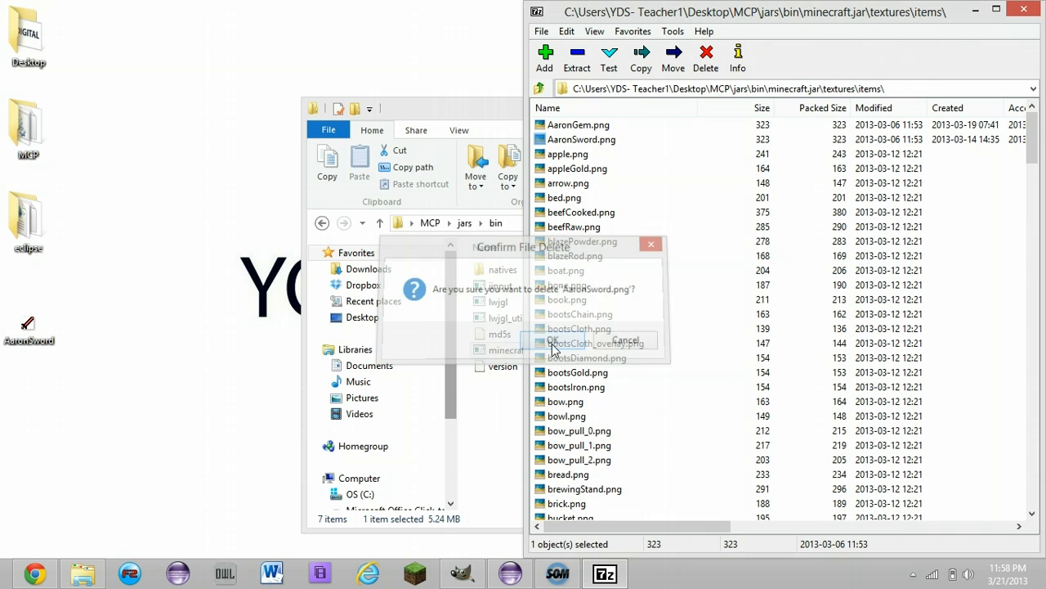
left_click_drag(27, 331, 580, 256)
left_click(504, 345)
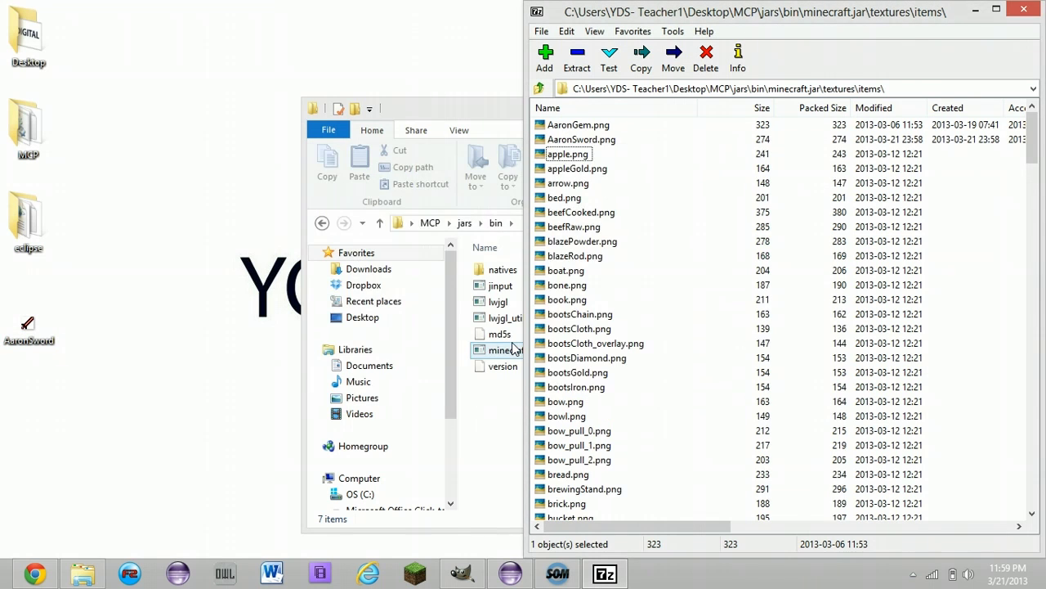
left_click(521, 575)
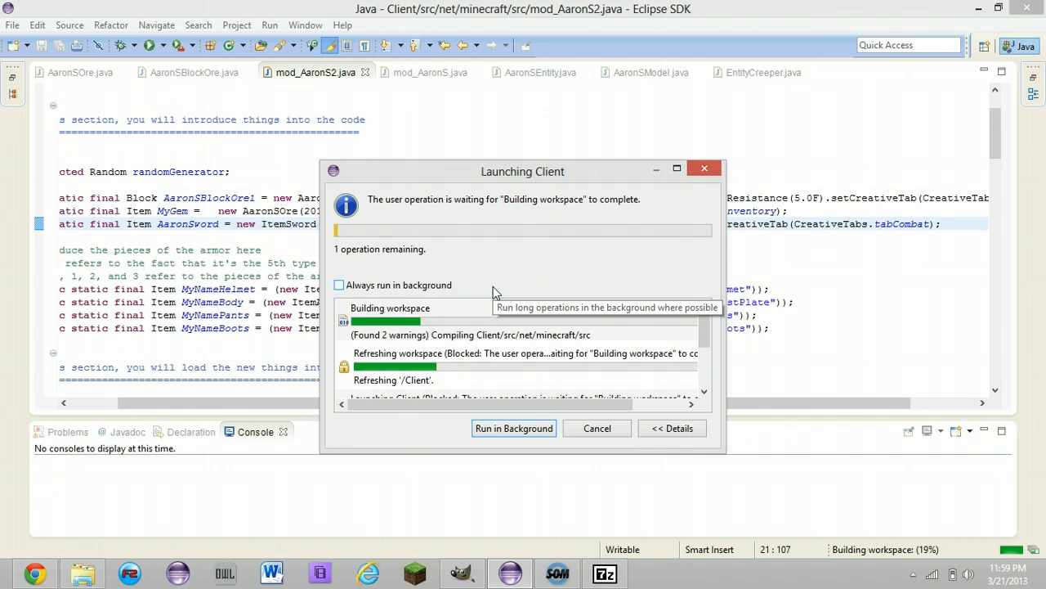
Step: Let the Minecraft Client launch run in the background and show the desktop while it loads
left_click(516, 431)
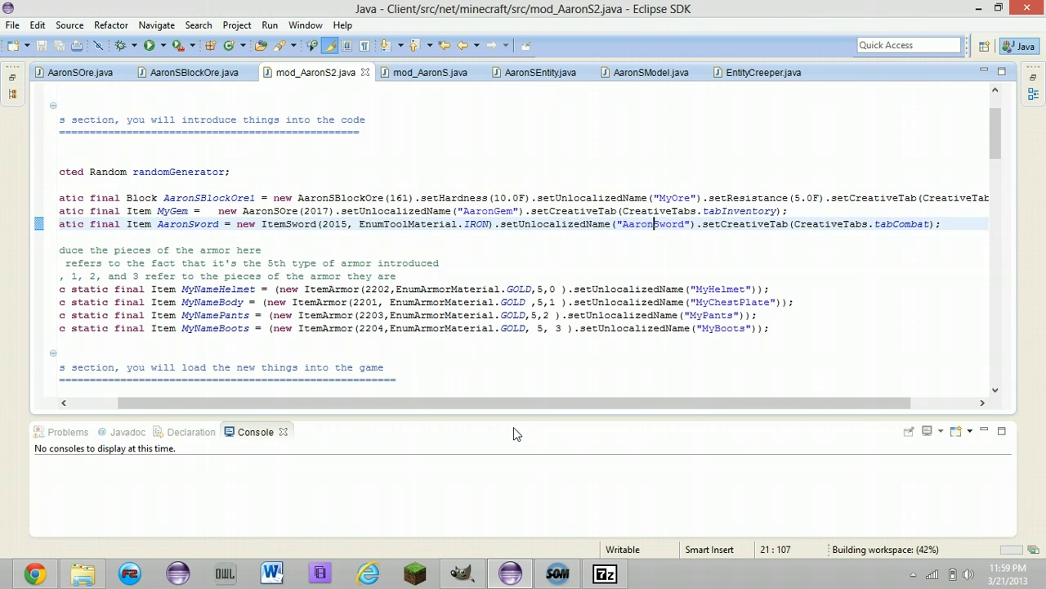
key("super+d")
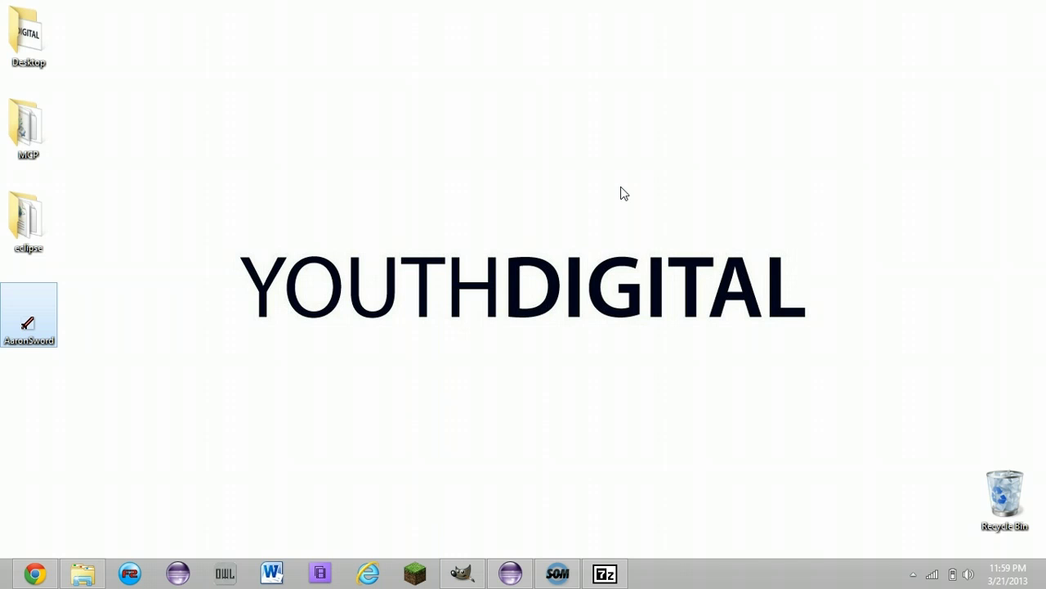
key("Return")
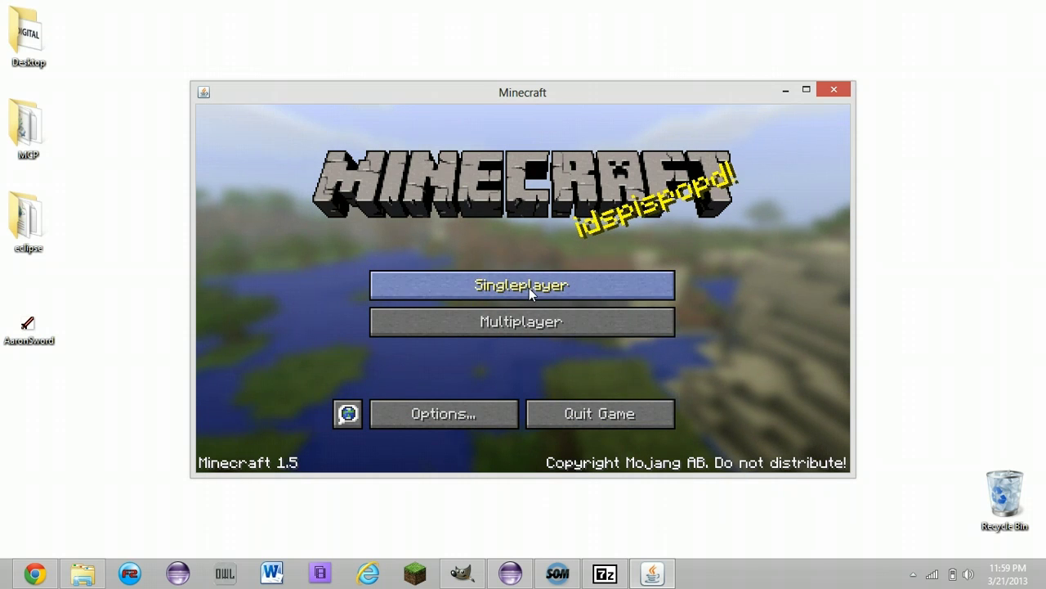
Step: Load Aaron World and show the red sword in first- and third-person views, walking and swinging it
left_click(528, 288)
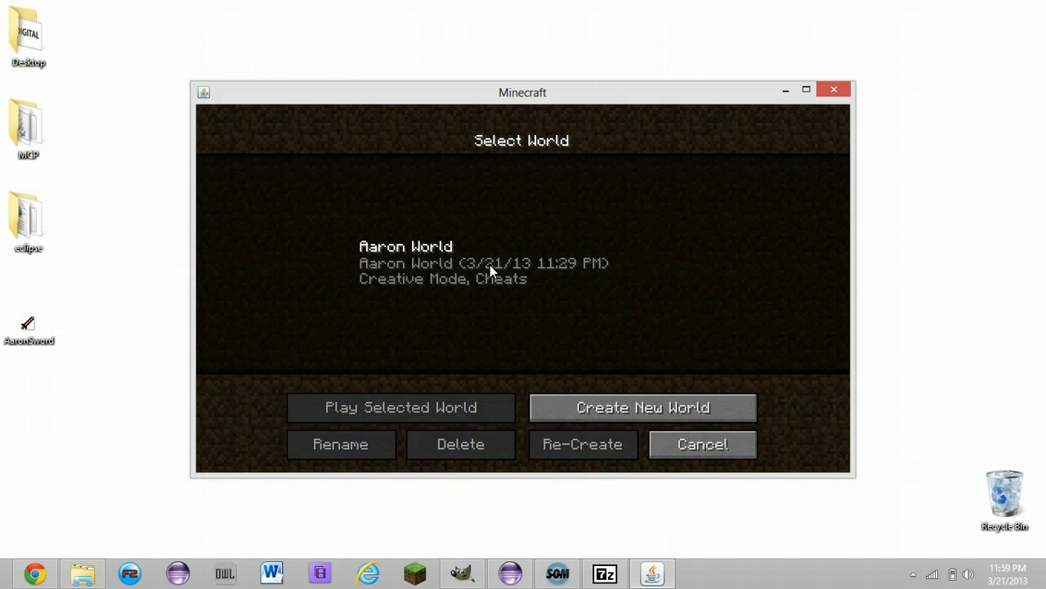
double_click(490, 265)
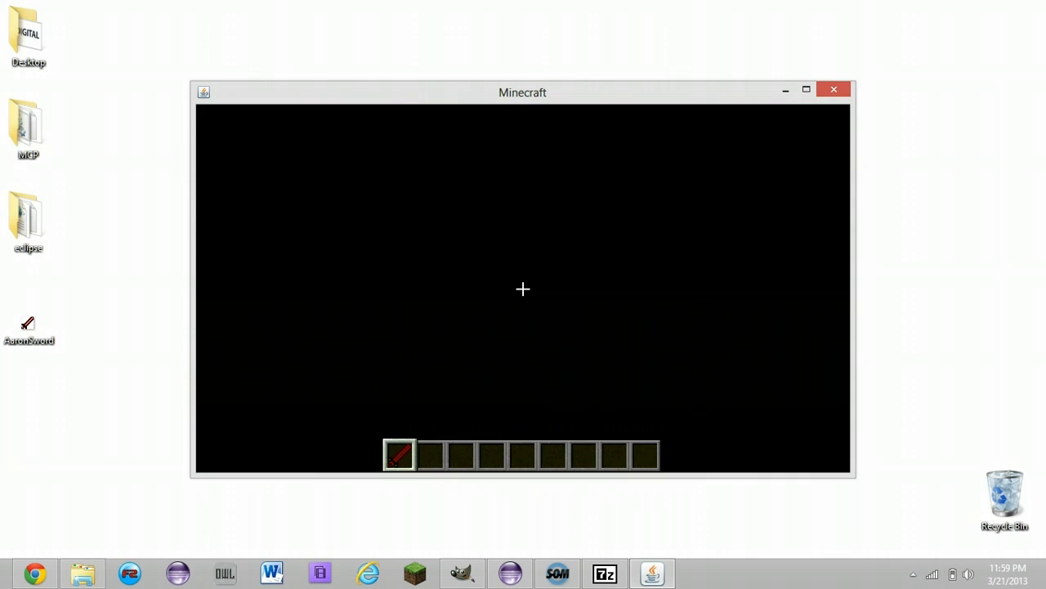
key("F5")
key("F5")
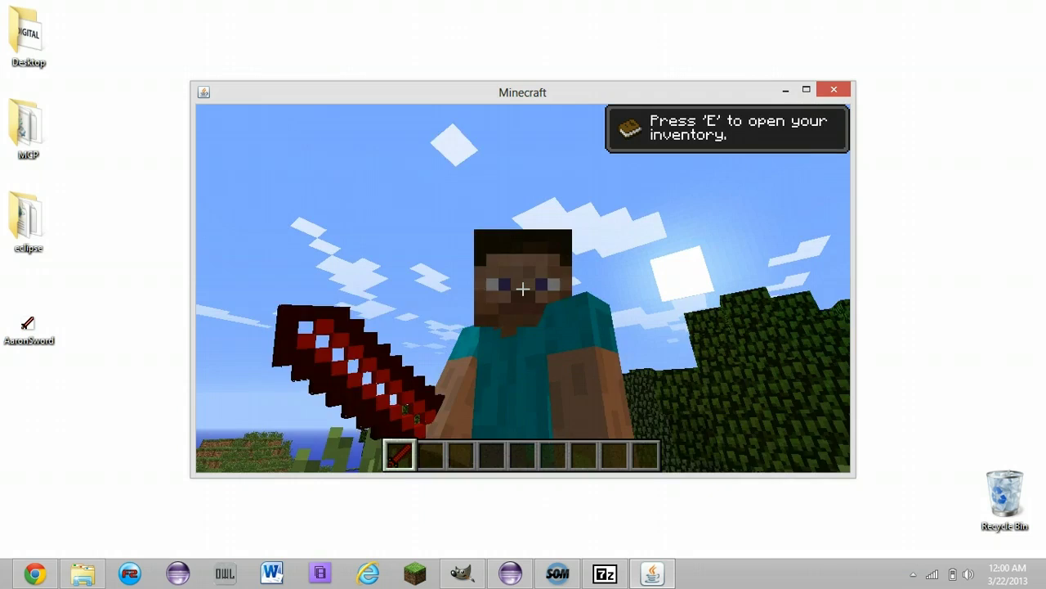
key("F5")
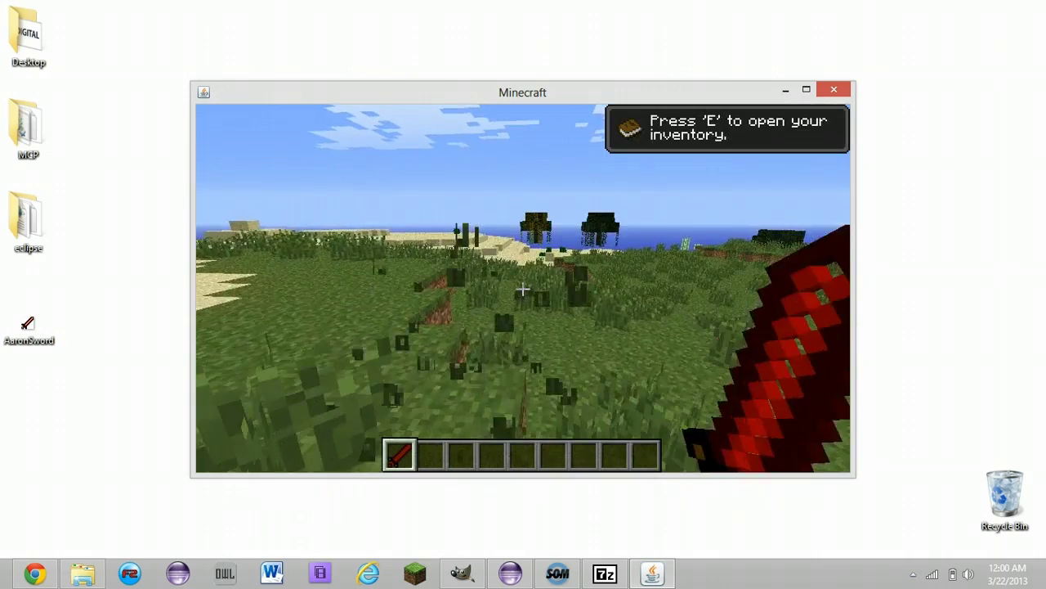
key("w")
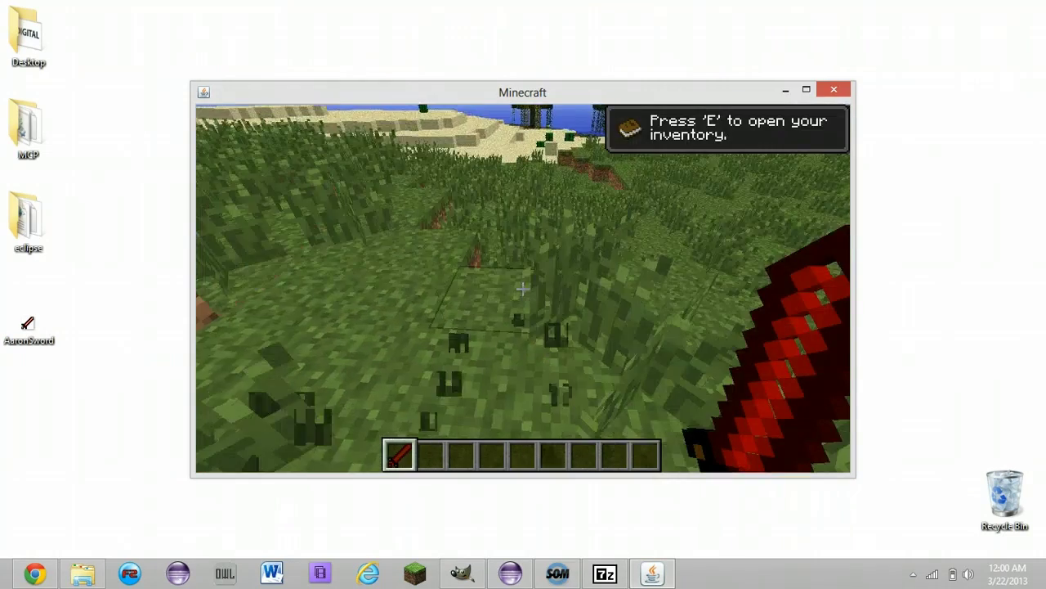
left_click(523, 288)
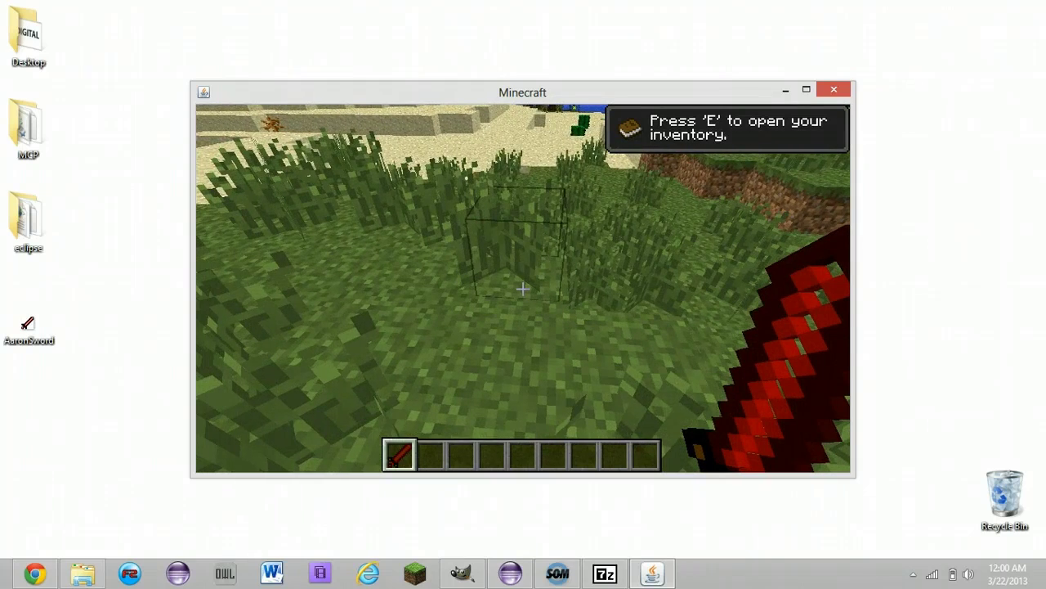
key("F5")
key("F5")
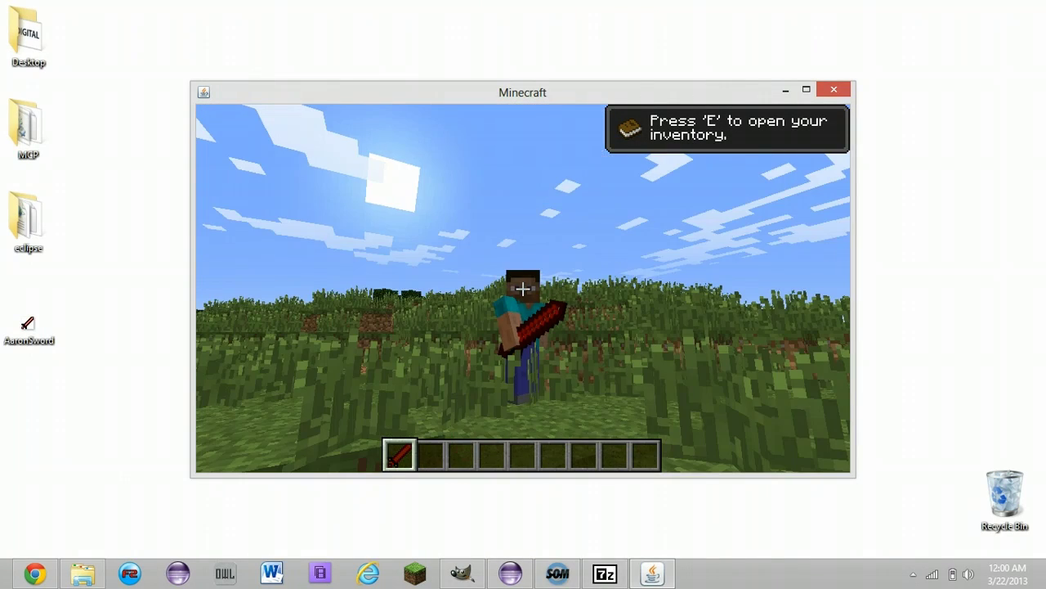